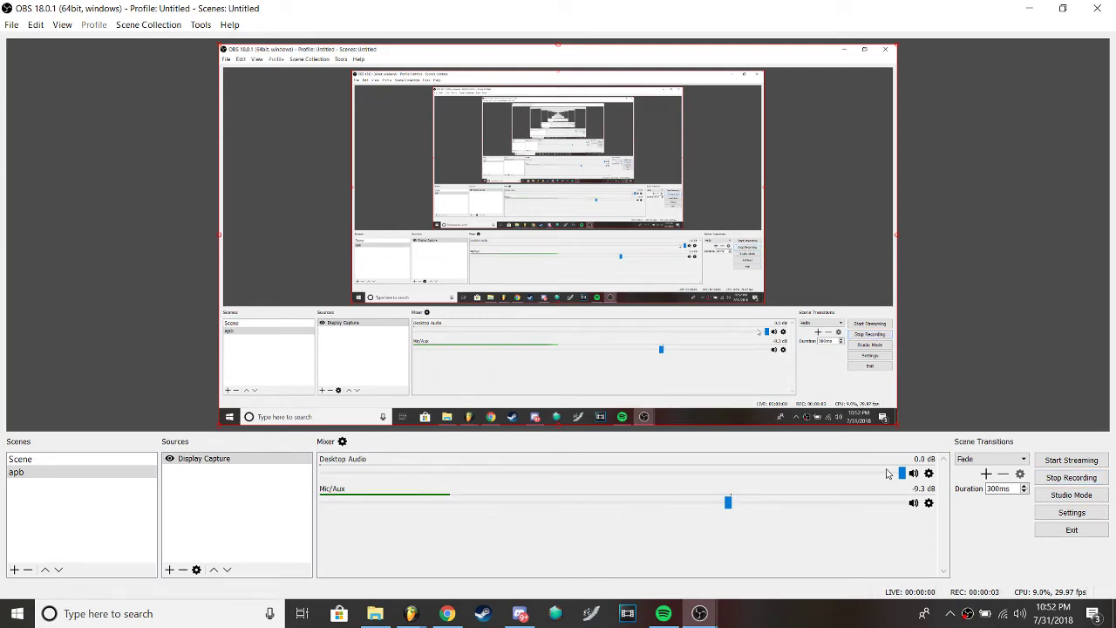
Switch from the recording OBS window to the Chrome browser
{"action": "key", "text": "alt"}
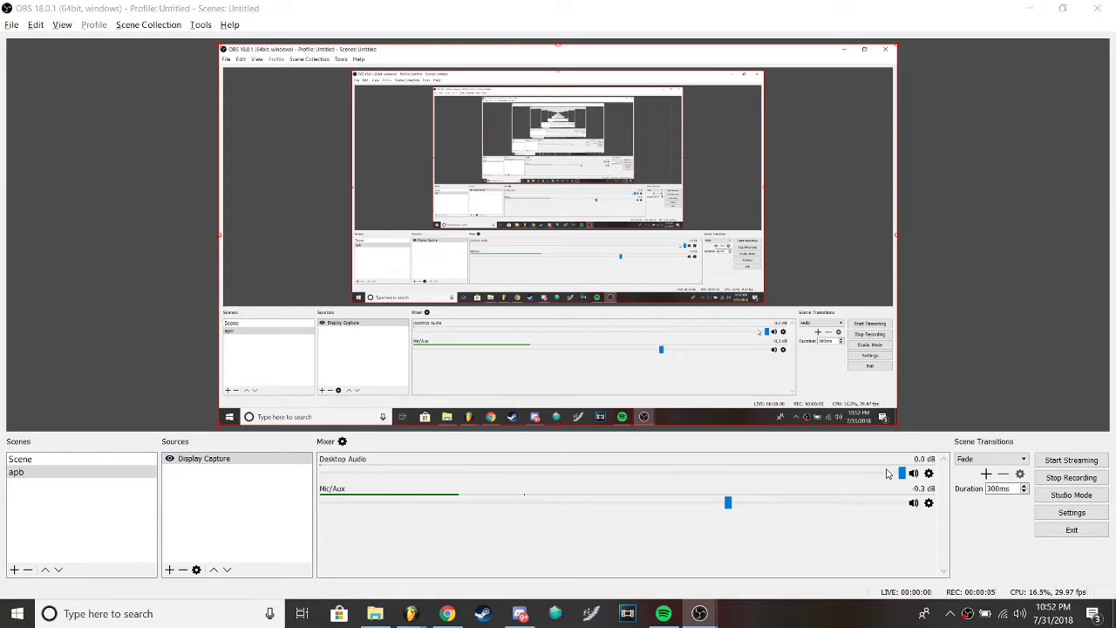
{"action": "key", "text": "alt+Tab"}
Close the Gmail and BeatStars Genres tabs, leaving only the YouTube tab
{"action": "left_click", "coordinate": [419, 26]}
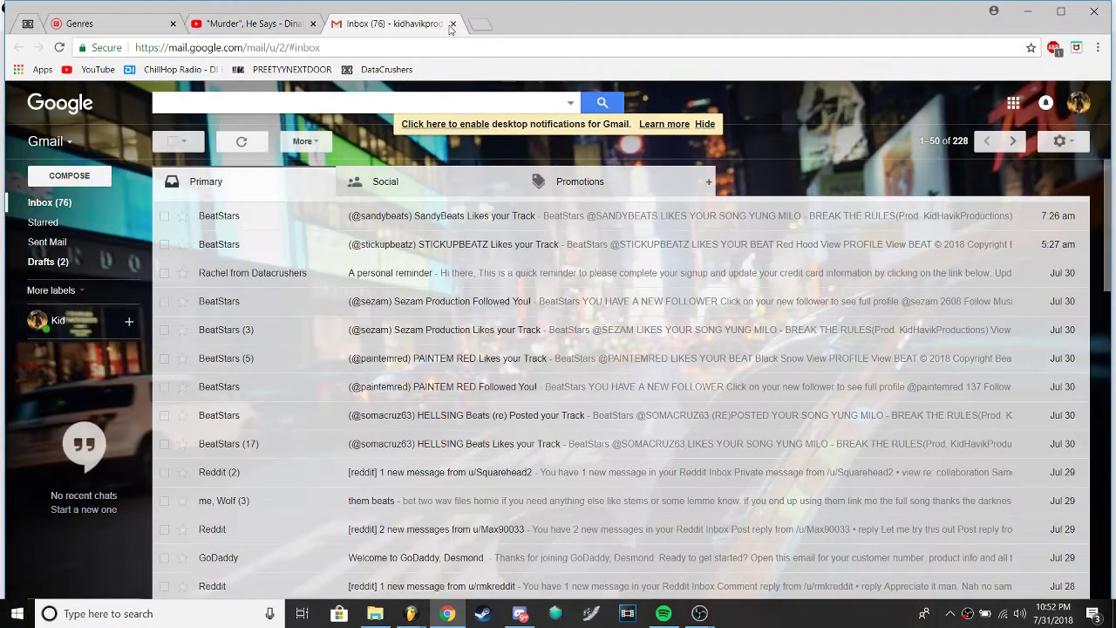
{"action": "key", "text": "ctrl+w"}
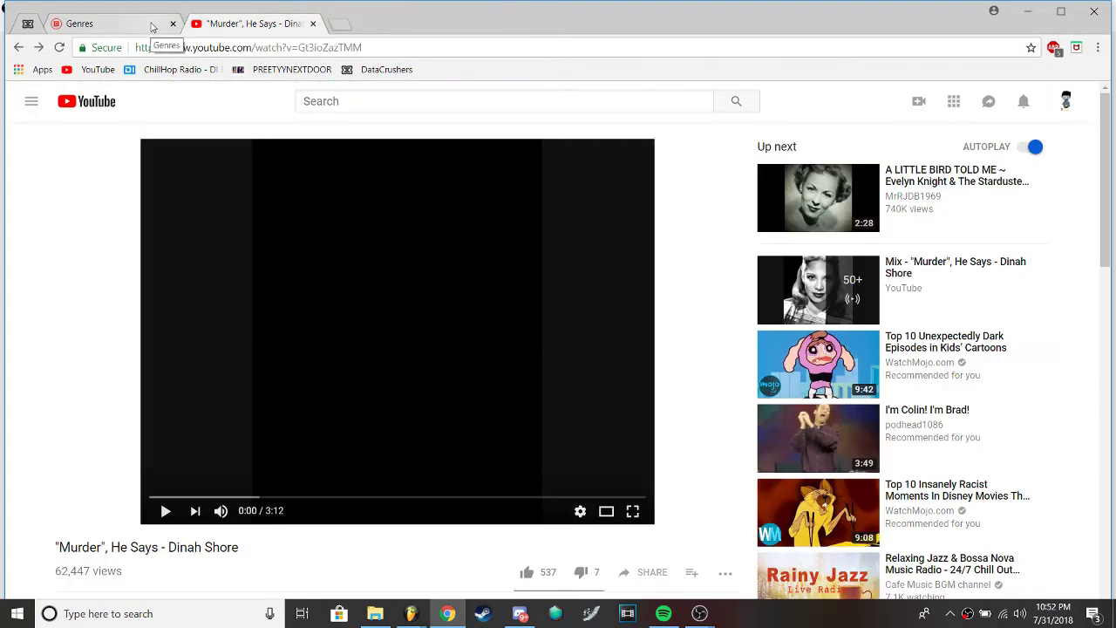
{"action": "left_click", "coordinate": [162, 26]}
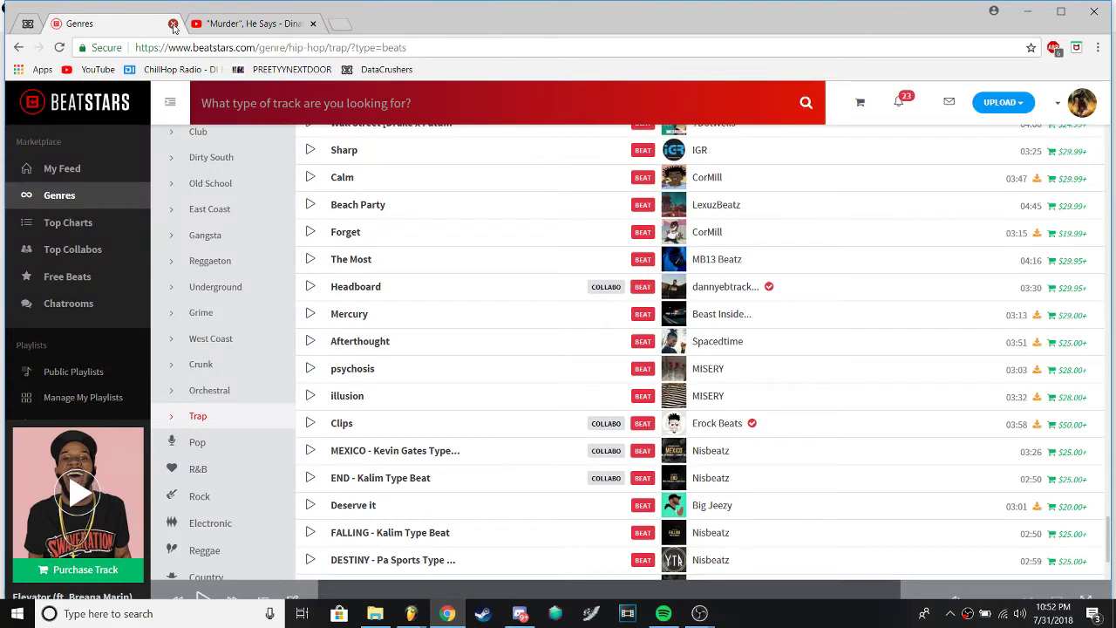
{"action": "left_click", "coordinate": [173, 24]}
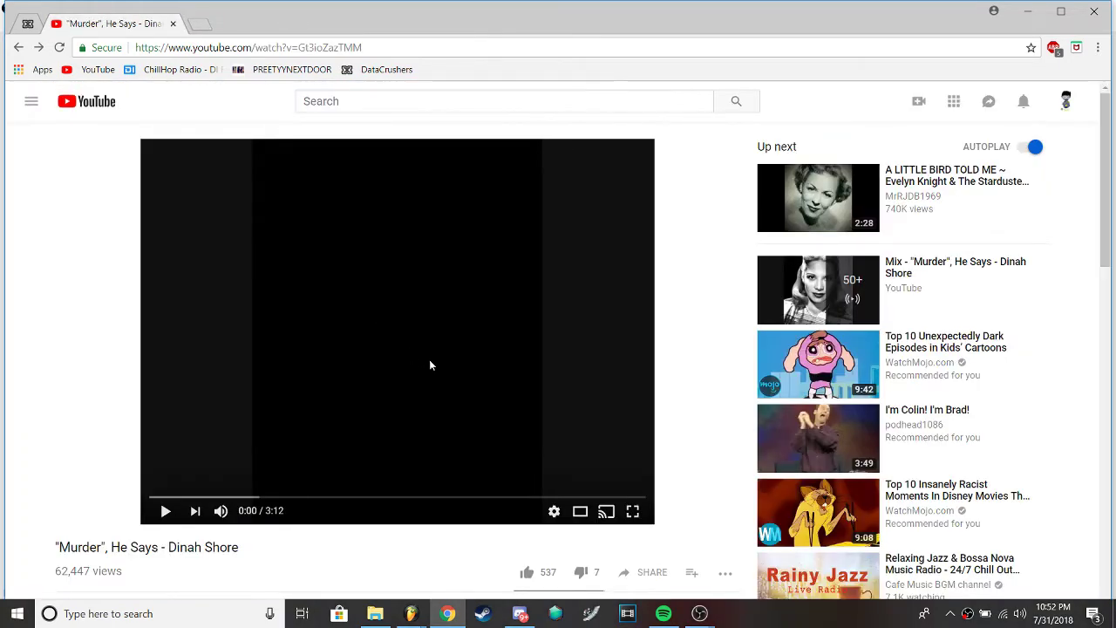
Play Dinah Shore's 'Murder, He Says' video and pause it at 0:16
{"action": "scroll", "coordinate": [429, 365], "scroll_direction": "down", "scroll_amount": 2}
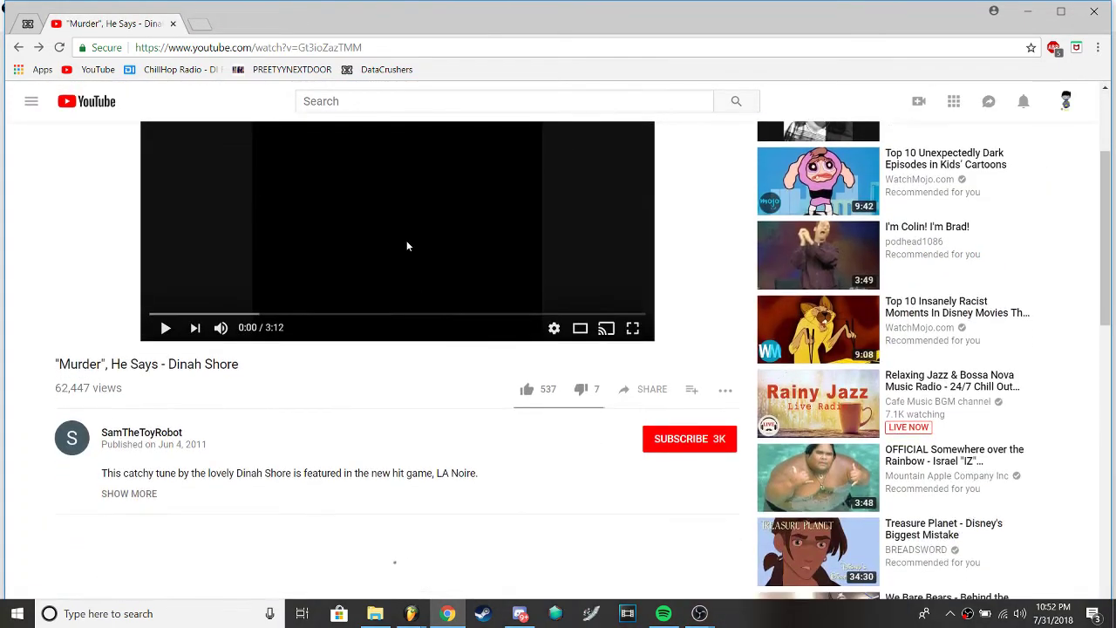
{"action": "scroll", "coordinate": [407, 246], "scroll_direction": "up", "scroll_amount": 2}
{"action": "left_click", "coordinate": [406, 246]}
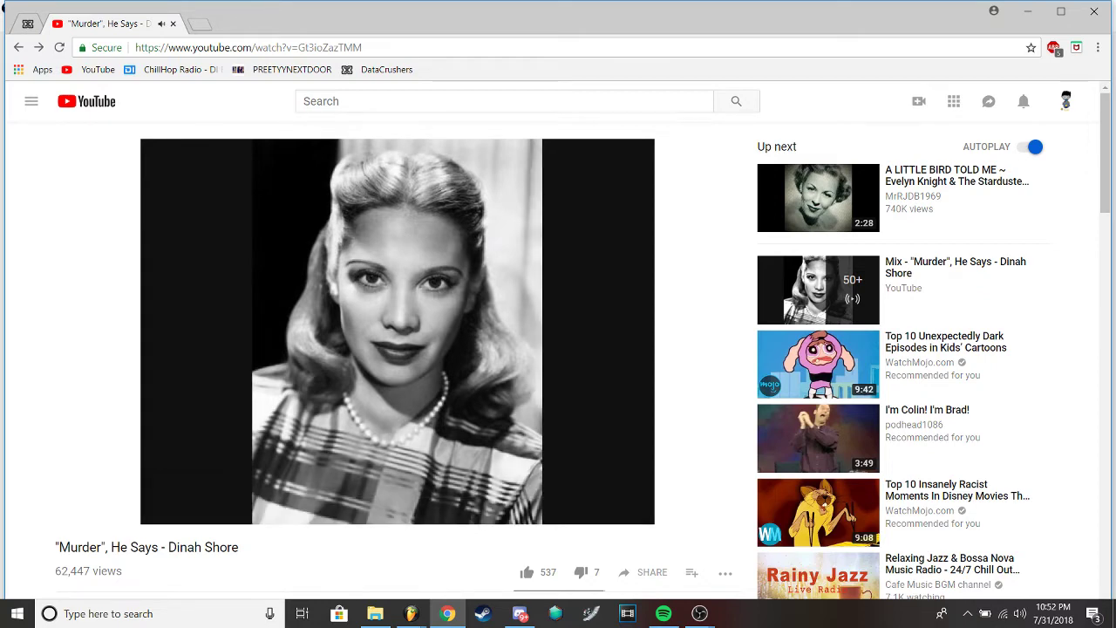
{"action": "left_click", "coordinate": [452, 212]}
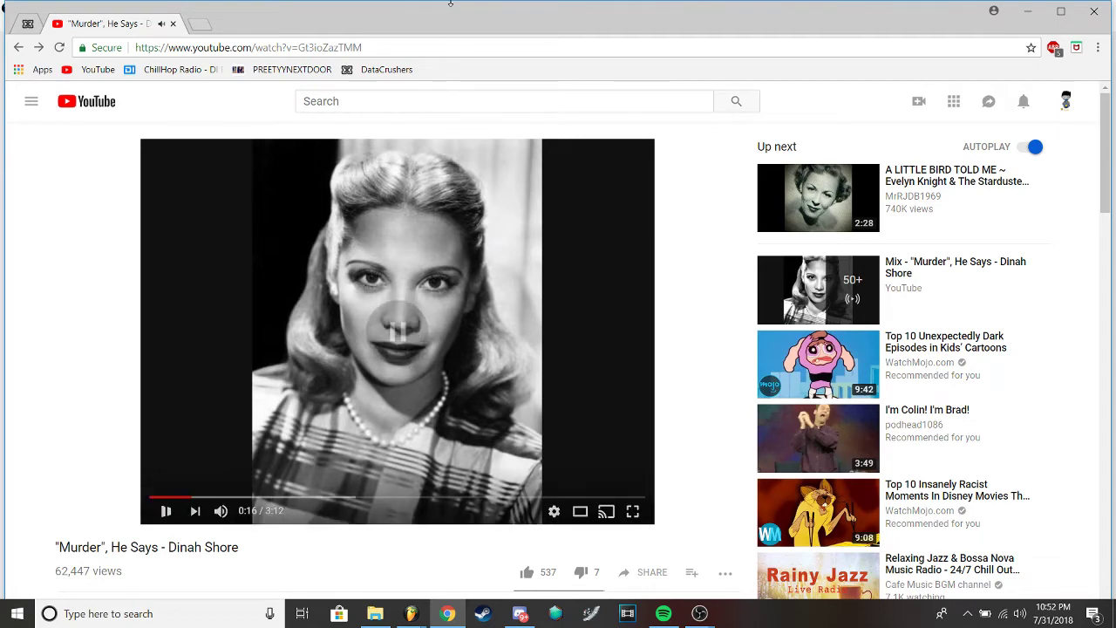
Search Google for 'youtube to mp3'
{"action": "left_click", "coordinate": [440, 47]}
{"action": "type", "text": "youtube"}
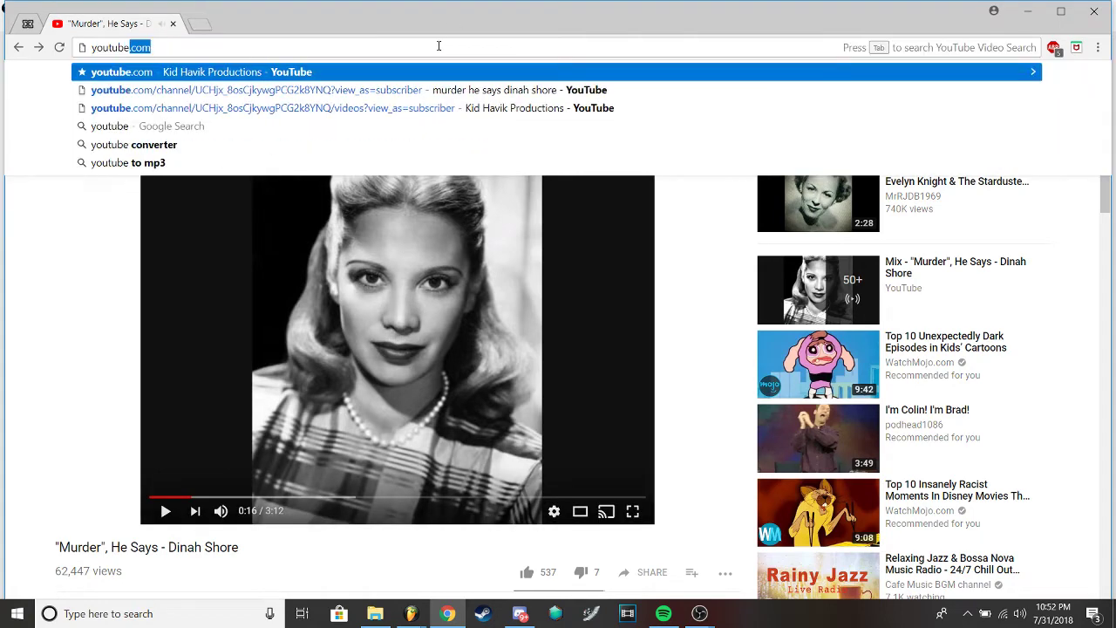
{"action": "key", "text": "BackSpace"}
{"action": "key", "text": "Down"}
{"action": "key", "text": "Down"}
{"action": "key", "text": "Down"}
{"action": "key", "text": "Down"}
{"action": "key", "text": "Return"}
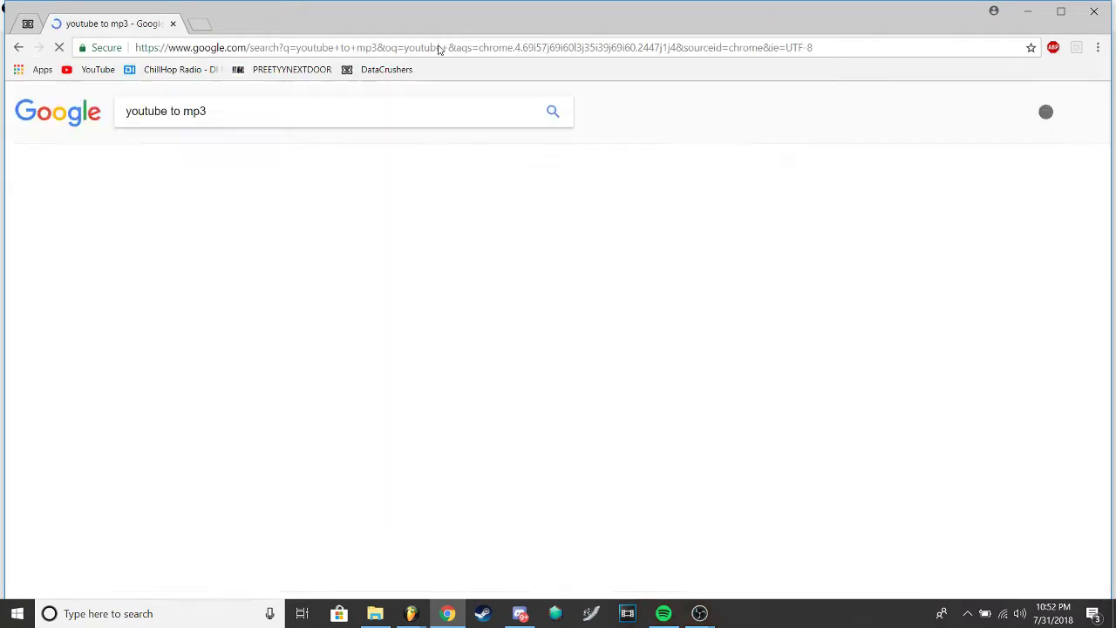
On the ytmp3 converter, paste the Dinah Shore video link and convert it
{"action": "left_click", "coordinate": [440, 47]}
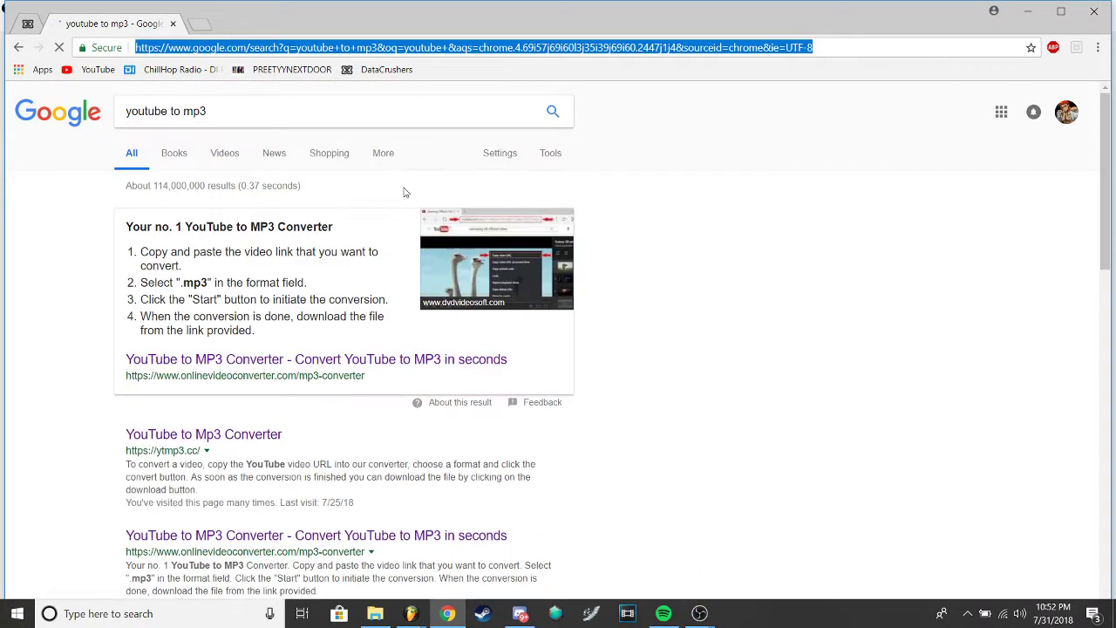
{"action": "left_click", "coordinate": [251, 441]}
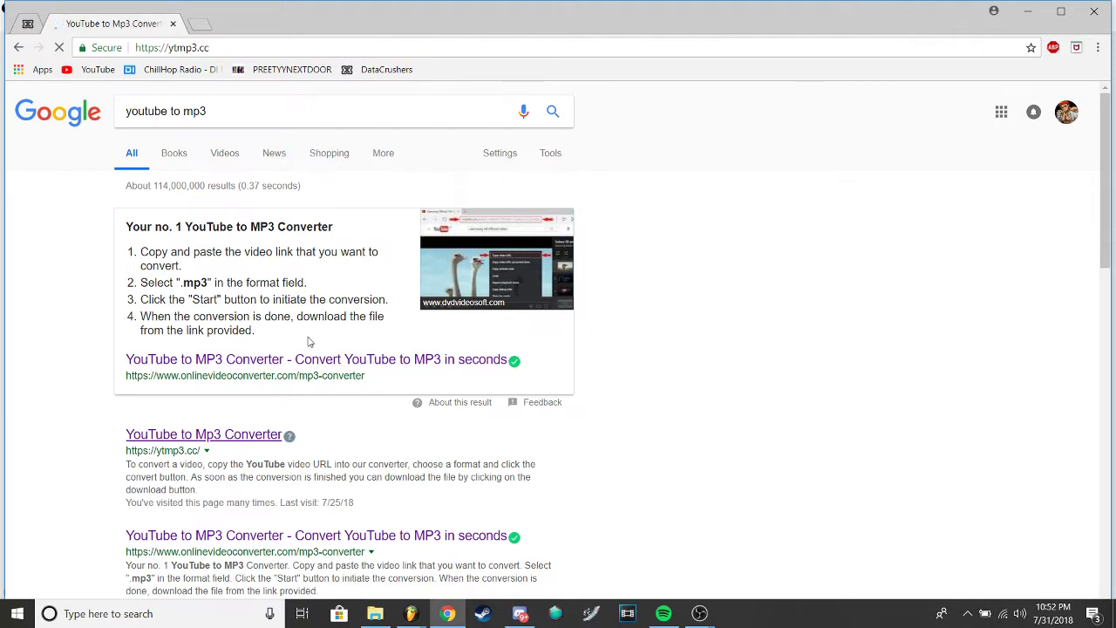
{"action": "type", "text": "https://www.youtube.com/watch?v=Gt3ioZazTMM"}
{"action": "left_click", "coordinate": [710, 259]}
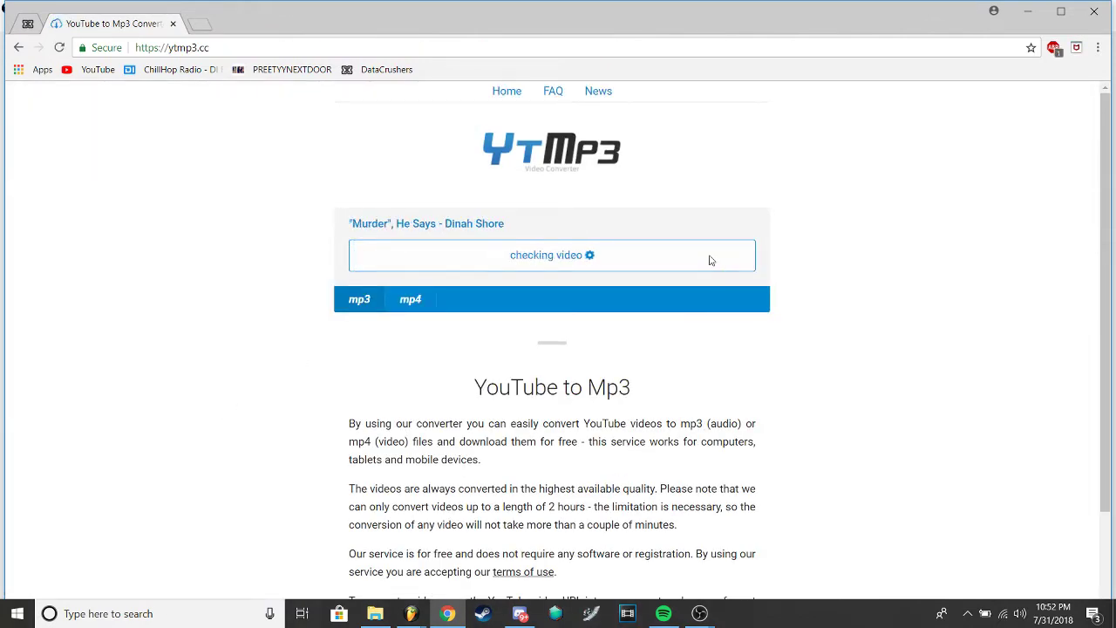
Start a new empty FL Studio project, discarding changes to PISTOL TUCKED.flp
{"action": "left_click", "coordinate": [411, 613]}
{"action": "left_click", "coordinate": [462, 549]}
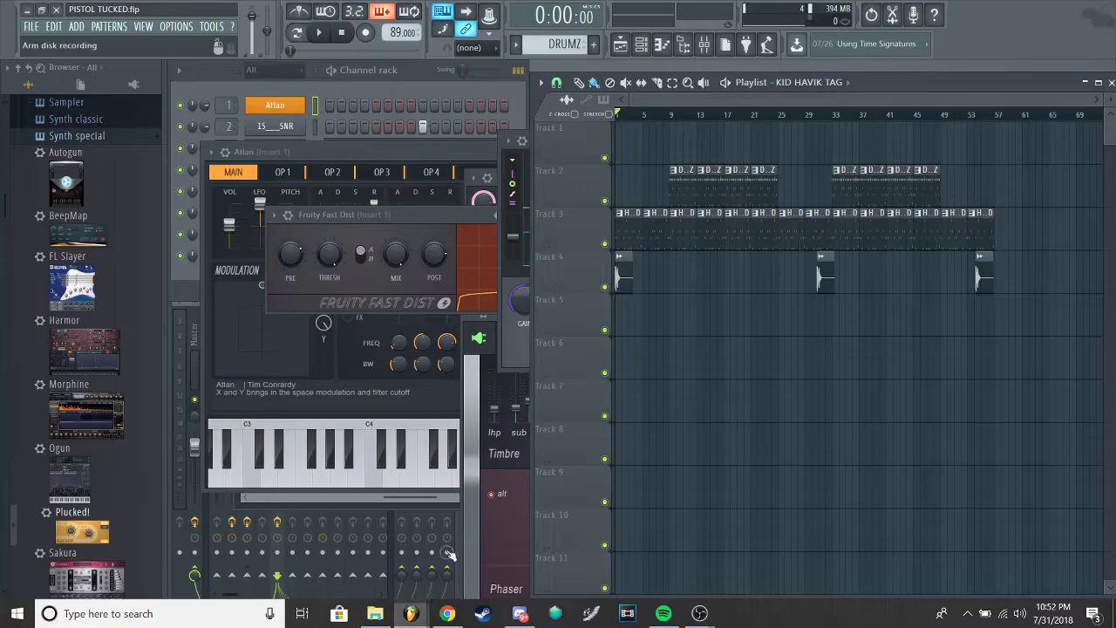
{"action": "left_click", "coordinate": [32, 26]}
{"action": "left_click", "coordinate": [46, 44]}
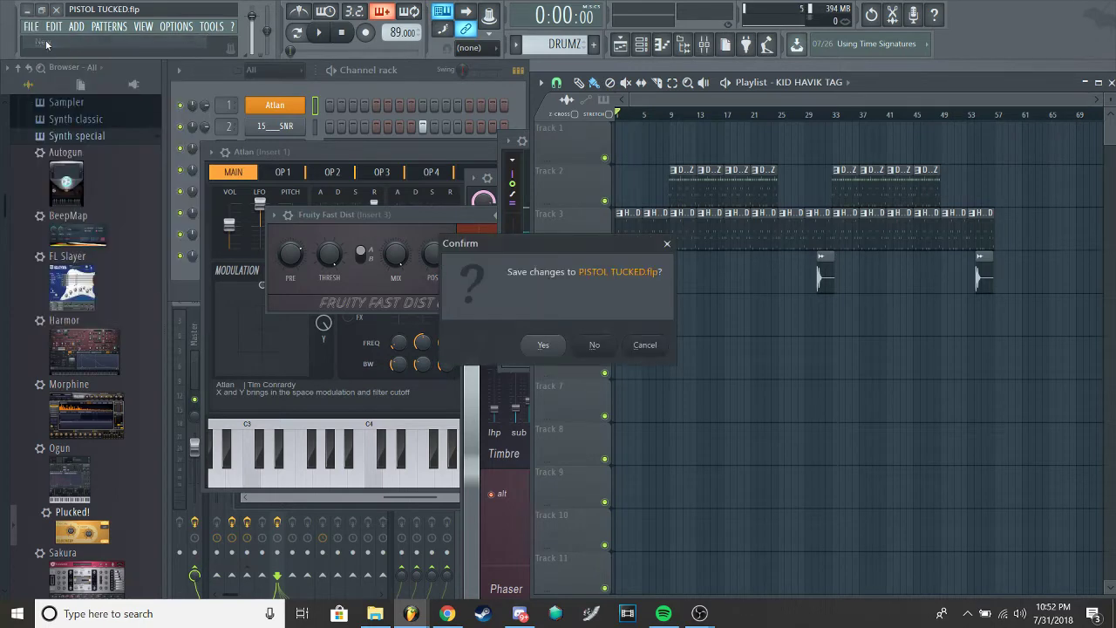
{"action": "left_click", "coordinate": [594, 344]}
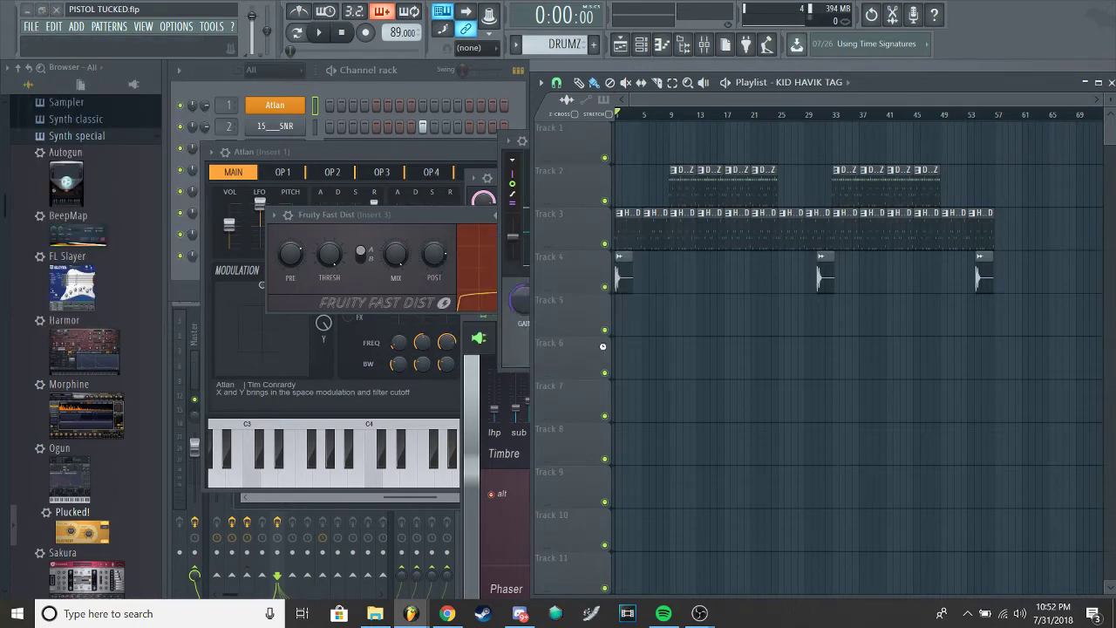
{"action": "key", "text": "alt+Tab"}
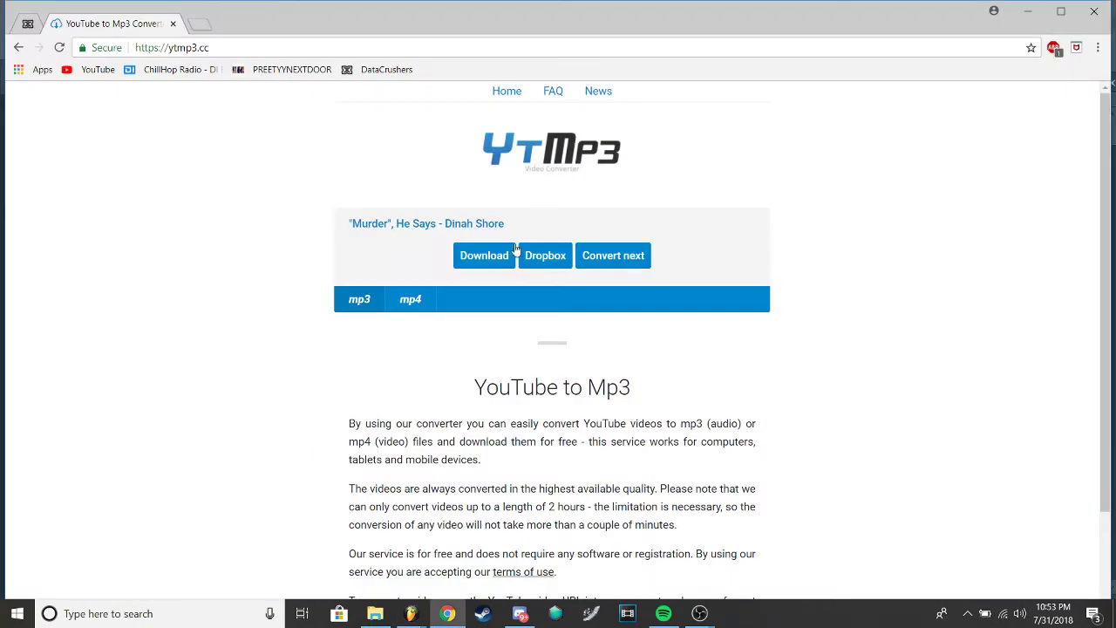
Download the MP3, then get past the McAfee warning, reconvert and download again
{"action": "left_click", "coordinate": [509, 255]}
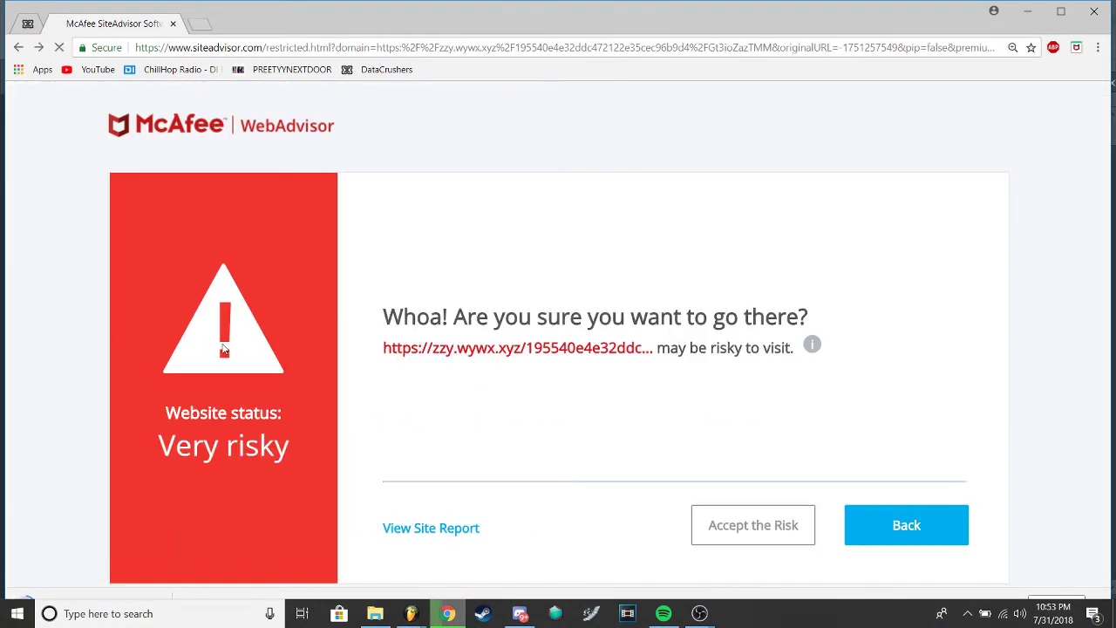
{"action": "key", "text": "alt+Left"}
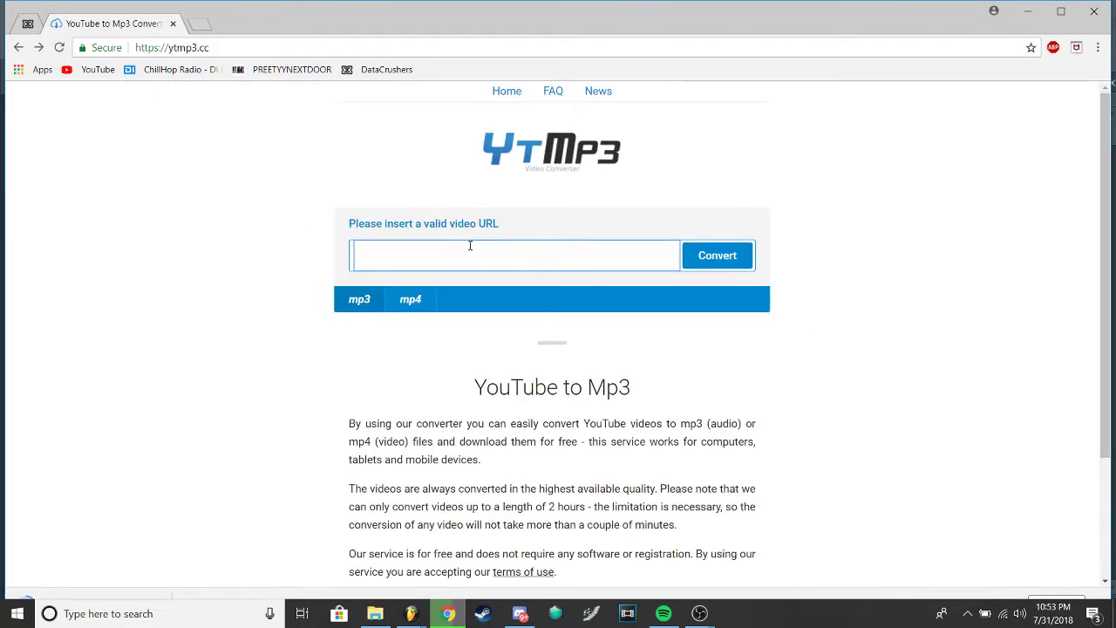
{"action": "type", "text": "https://www.youtube.com/watch?v=Gt3ioZazTMM"}
{"action": "key", "text": "Return"}
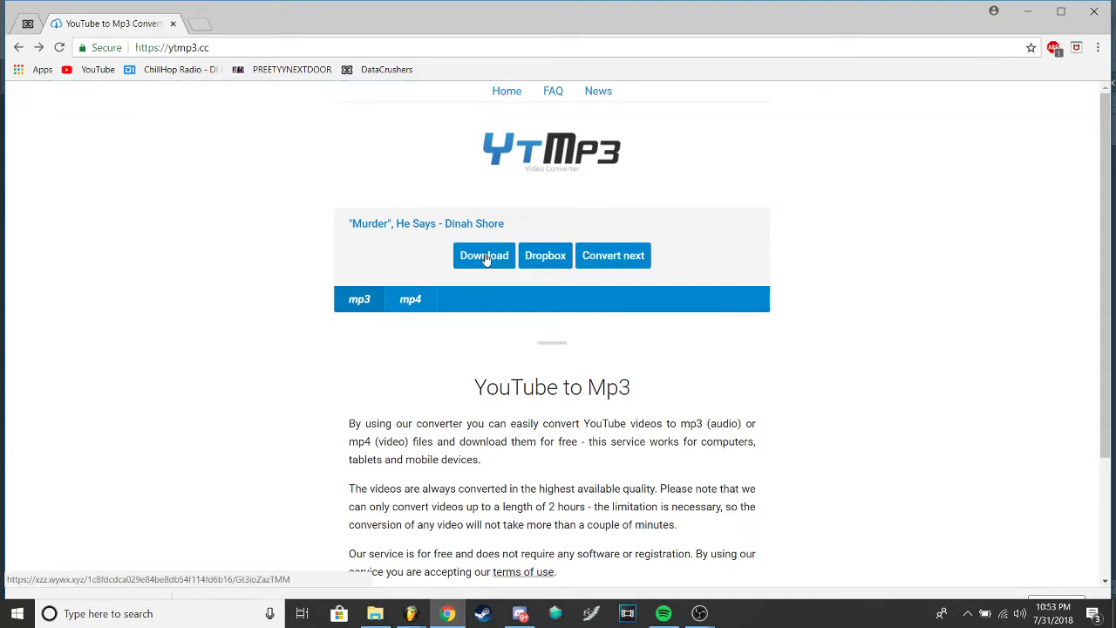
{"action": "left_click", "coordinate": [485, 258]}
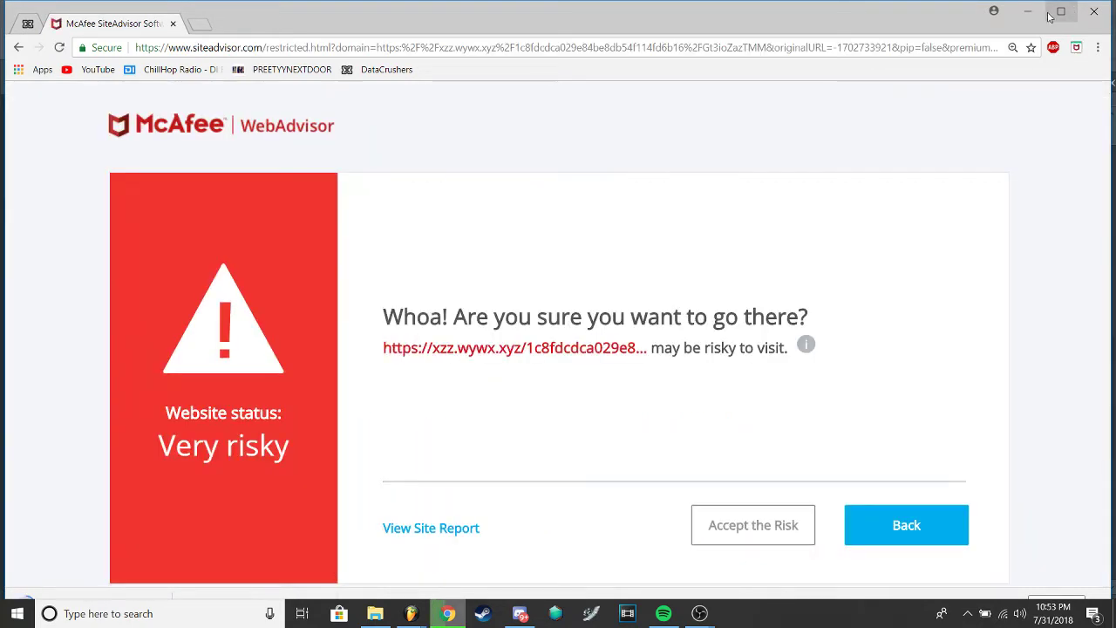
Maximize the browser and show the downloaded 'Murder, He Says' MP3 in its folder
{"action": "left_click", "coordinate": [1060, 12]}
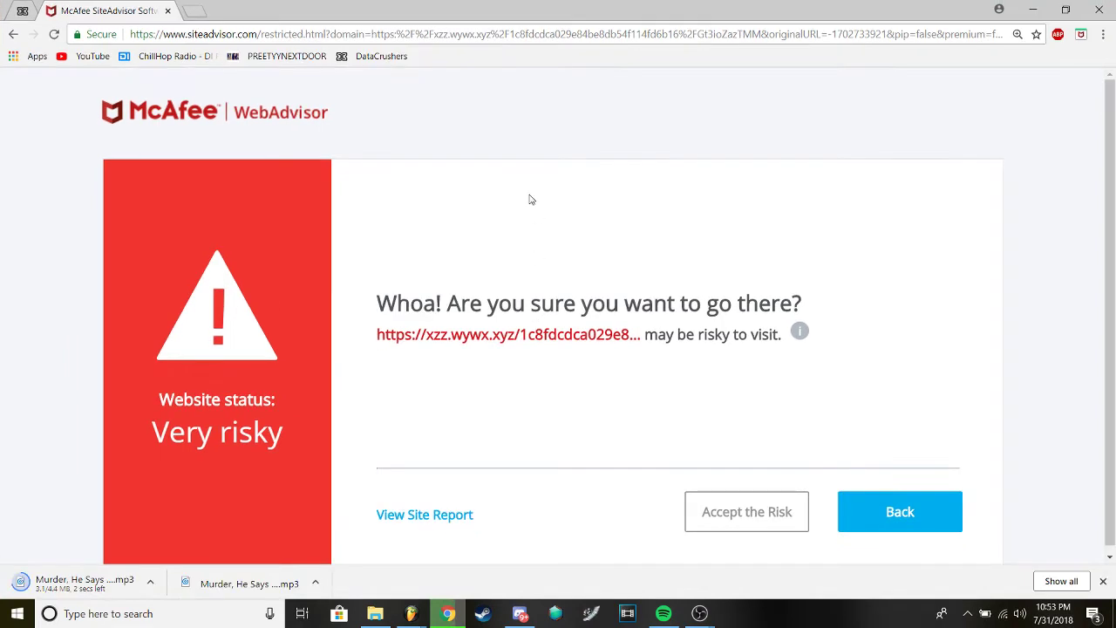
{"action": "left_click", "coordinate": [316, 583]}
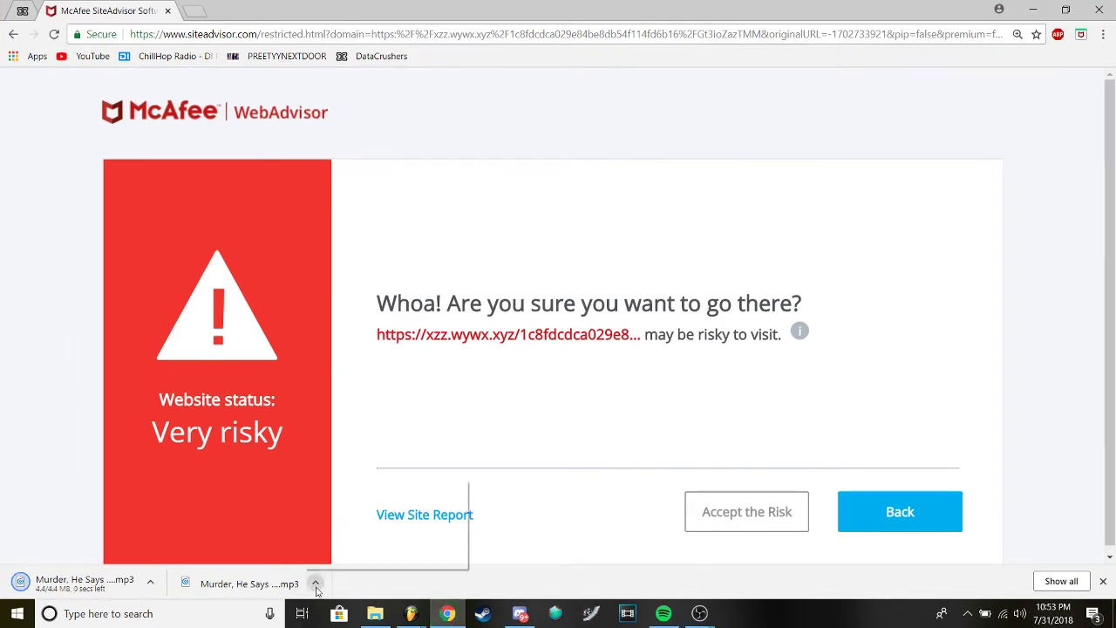
{"action": "left_click", "coordinate": [337, 533]}
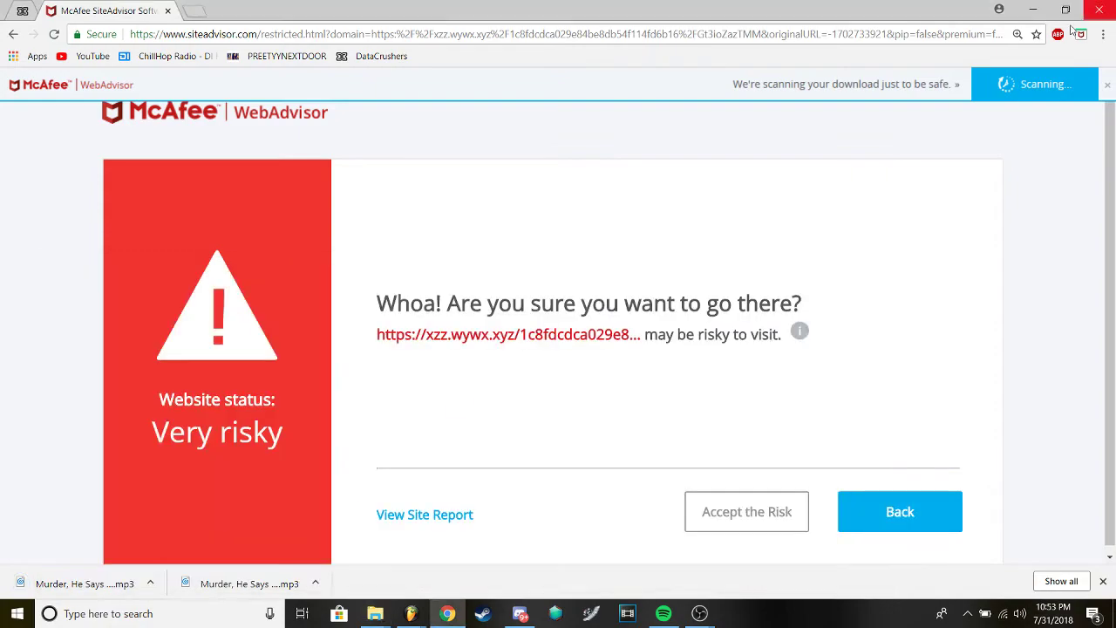
Close Chrome and move the Dinah Shore MP3 into the Song Samples folder
{"action": "left_click", "coordinate": [1100, 5]}
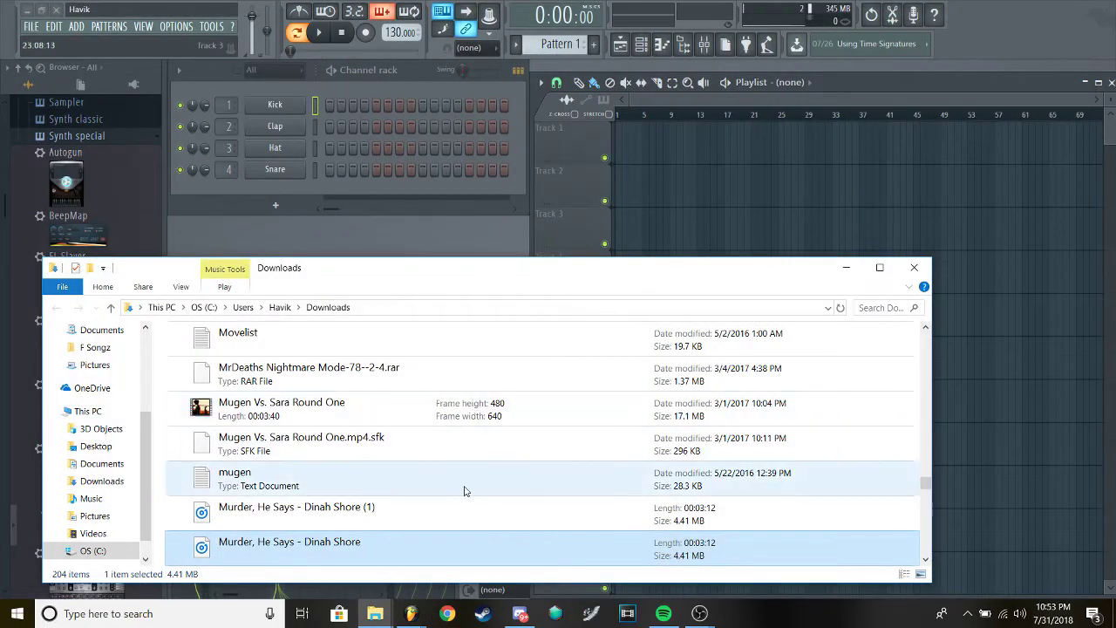
{"action": "mouse_move", "coordinate": [319, 553]}
{"action": "left_mouse_down"}
{"action": "mouse_move", "coordinate": [149, 526]}
{"action": "mouse_move", "coordinate": [256, 511]}
{"action": "mouse_move", "coordinate": [109, 360]}
{"action": "left_mouse_up"}
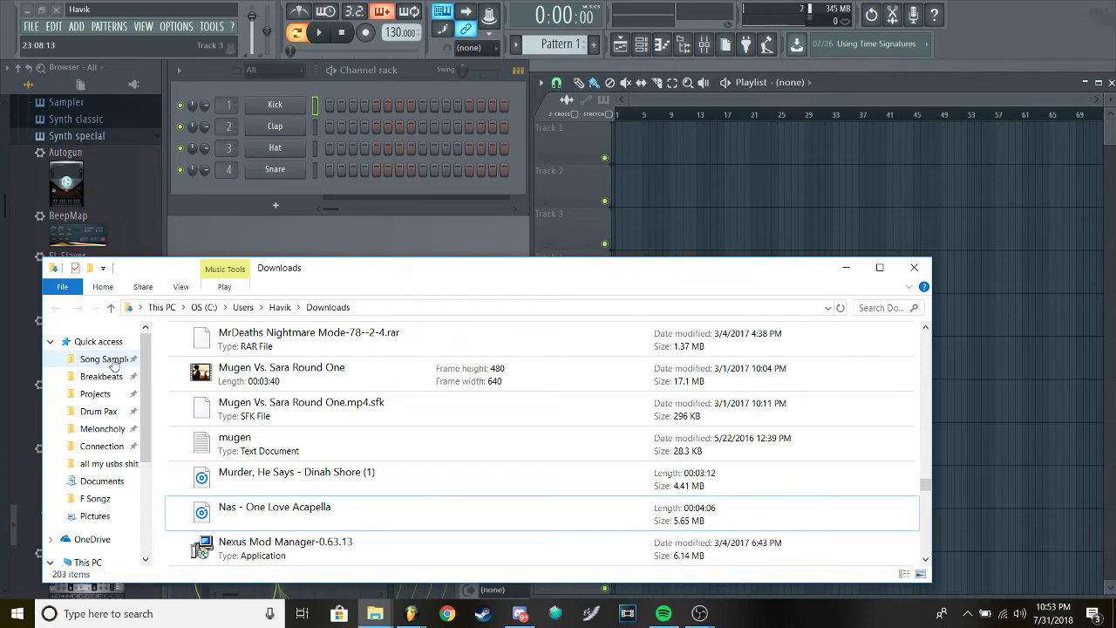
{"action": "left_click", "coordinate": [107, 359]}
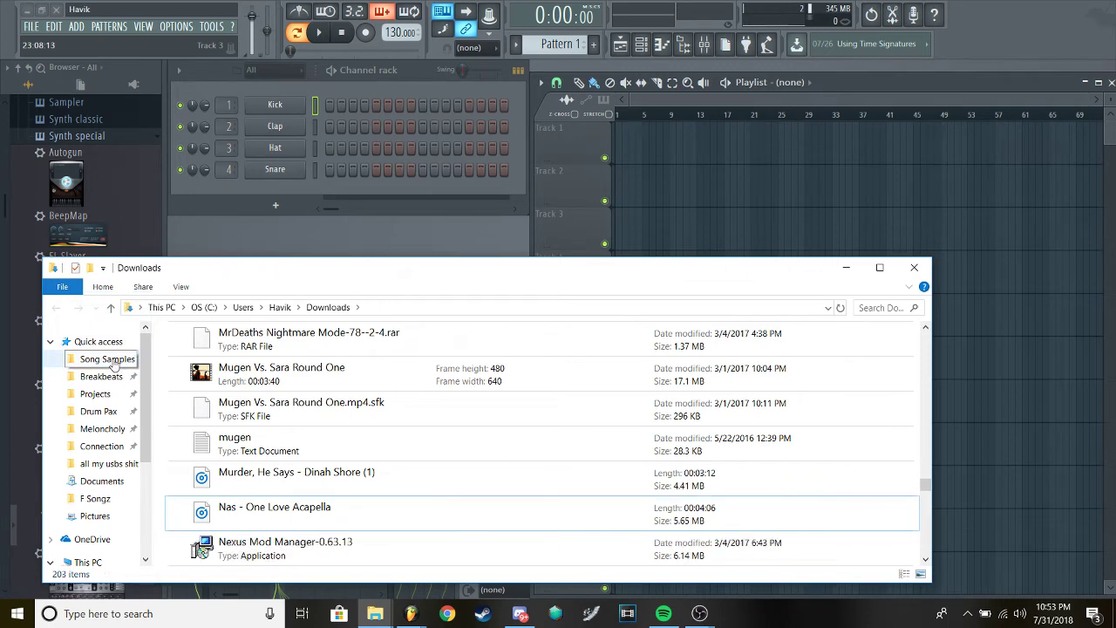
Search Song Samples for 'murder' and drag the song into the FL Studio playlist
{"action": "left_click", "coordinate": [893, 308]}
{"action": "type", "text": "murder"}
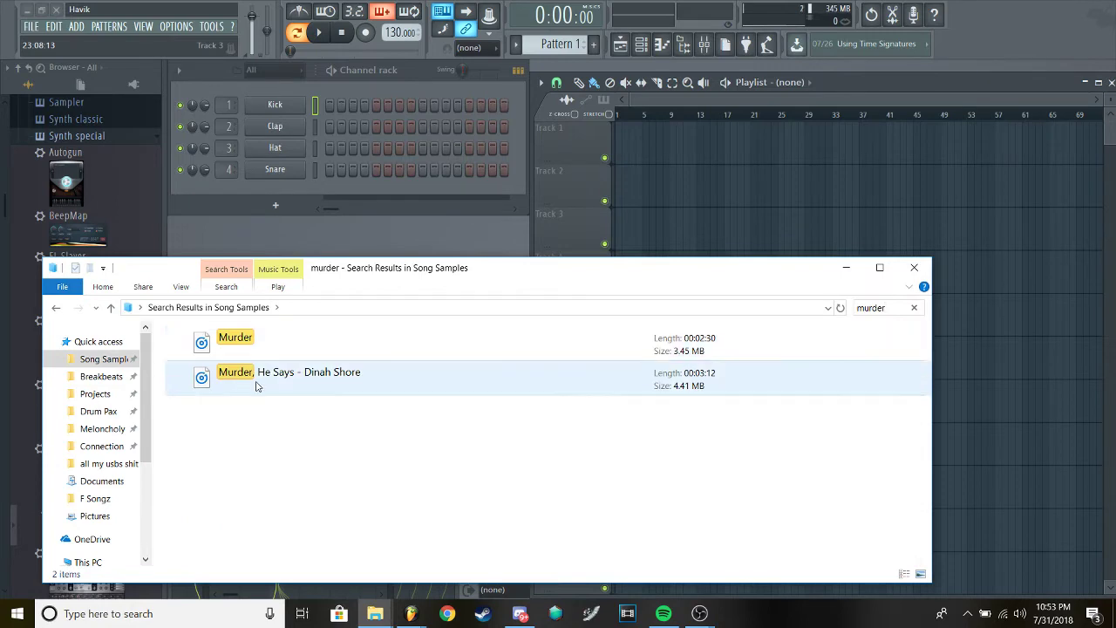
{"action": "mouse_move", "coordinate": [255, 379]}
{"action": "left_mouse_down"}
{"action": "mouse_move", "coordinate": [724, 114]}
{"action": "mouse_move", "coordinate": [673, 157]}
{"action": "left_mouse_up"}
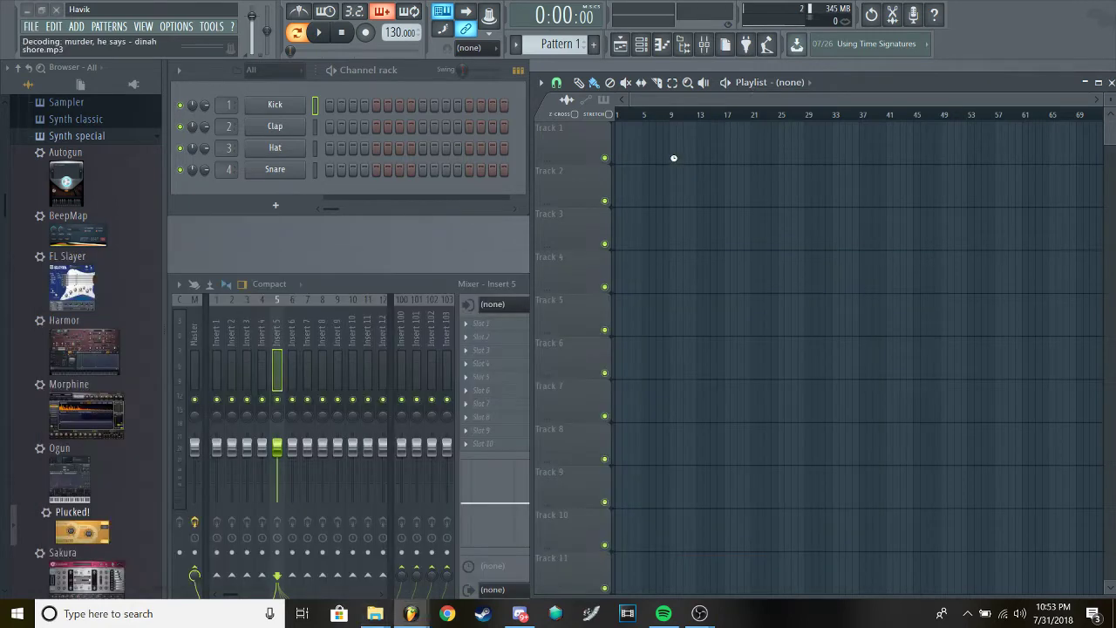
Place the song clip at bar 1 of Track 1 and play it in song mode
{"action": "left_click_drag", "start_coordinate": [749, 163], "coordinate": [692, 163]}
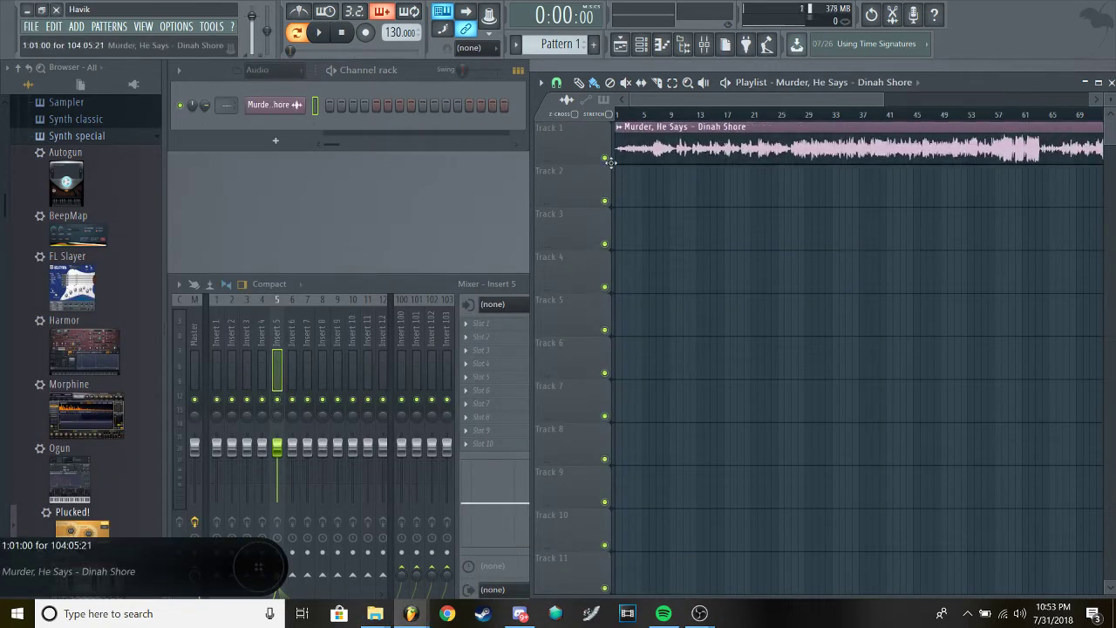
{"action": "key", "text": "F1"}
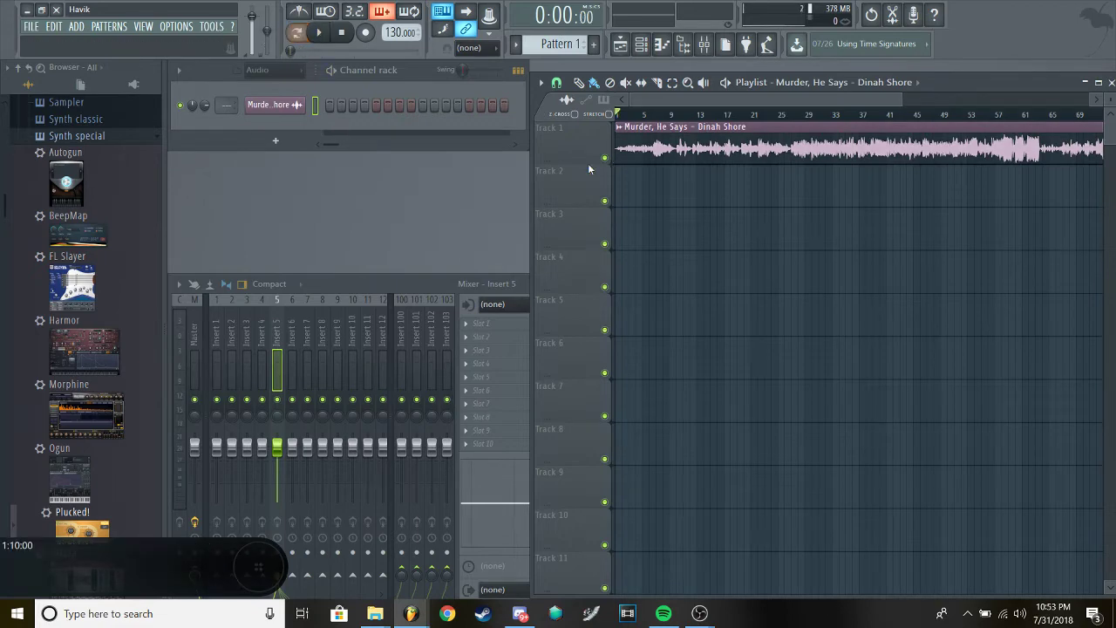
{"action": "left_click", "coordinate": [316, 32]}
{"action": "scroll", "coordinate": [644, 222], "scroll_direction": "up", "scroll_amount": 3}
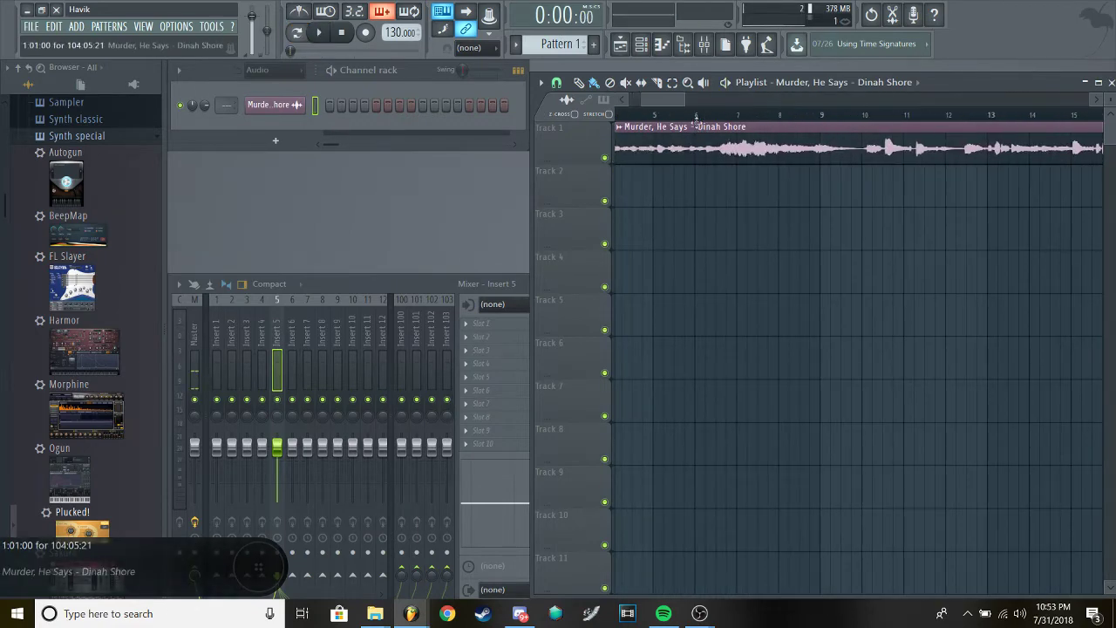
{"action": "left_click", "coordinate": [697, 115]}
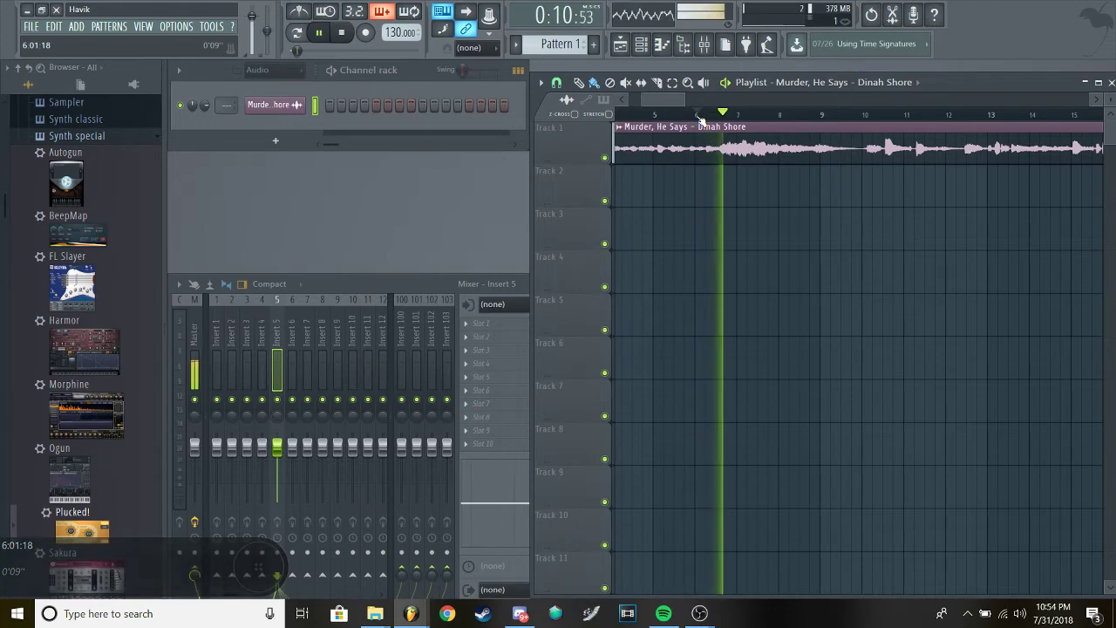
{"action": "key", "text": "space"}
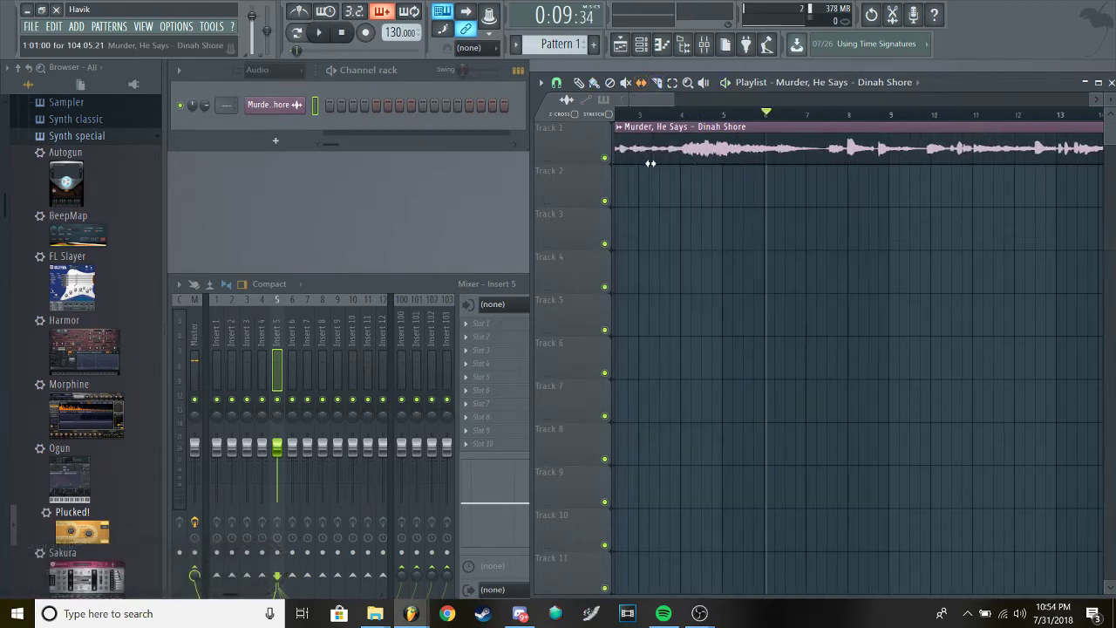
Slip the audio's start inside the clip and set playlist snap to (none)
{"action": "scroll", "coordinate": [652, 162], "scroll_direction": "left", "scroll_amount": 4}
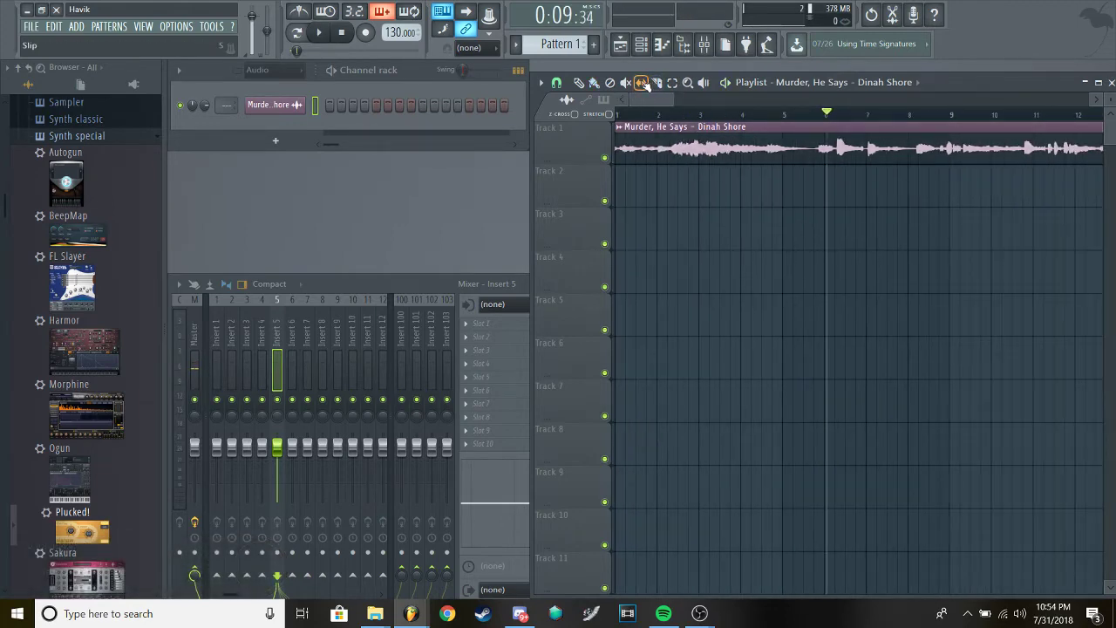
{"action": "left_click_drag", "start_coordinate": [674, 144], "coordinate": [623, 150]}
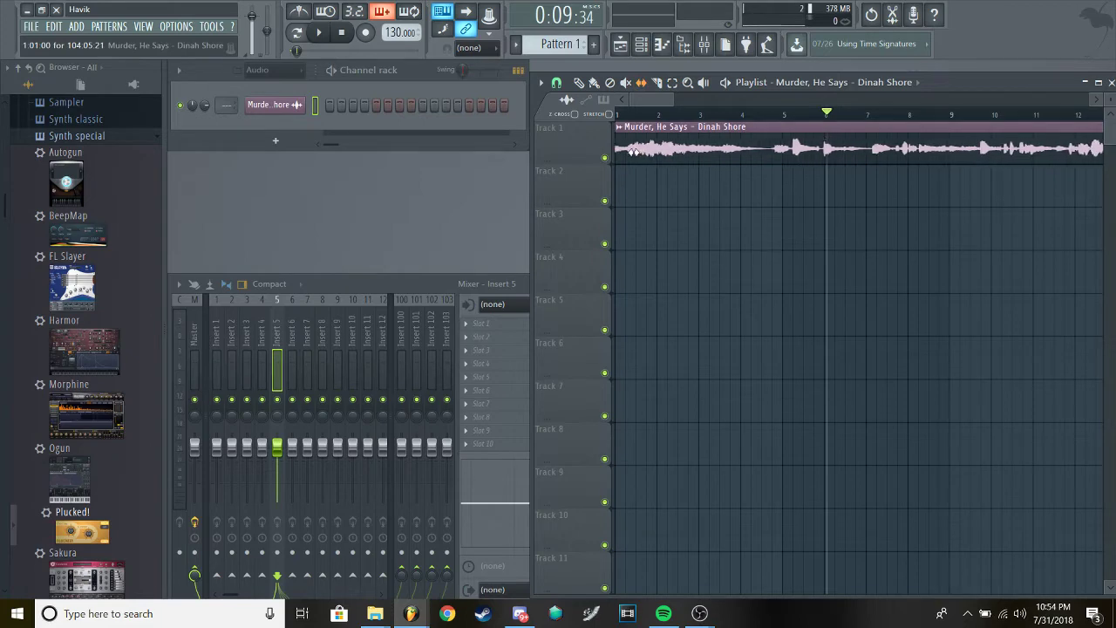
{"action": "scroll", "coordinate": [661, 141], "scroll_direction": "up", "scroll_amount": 3}
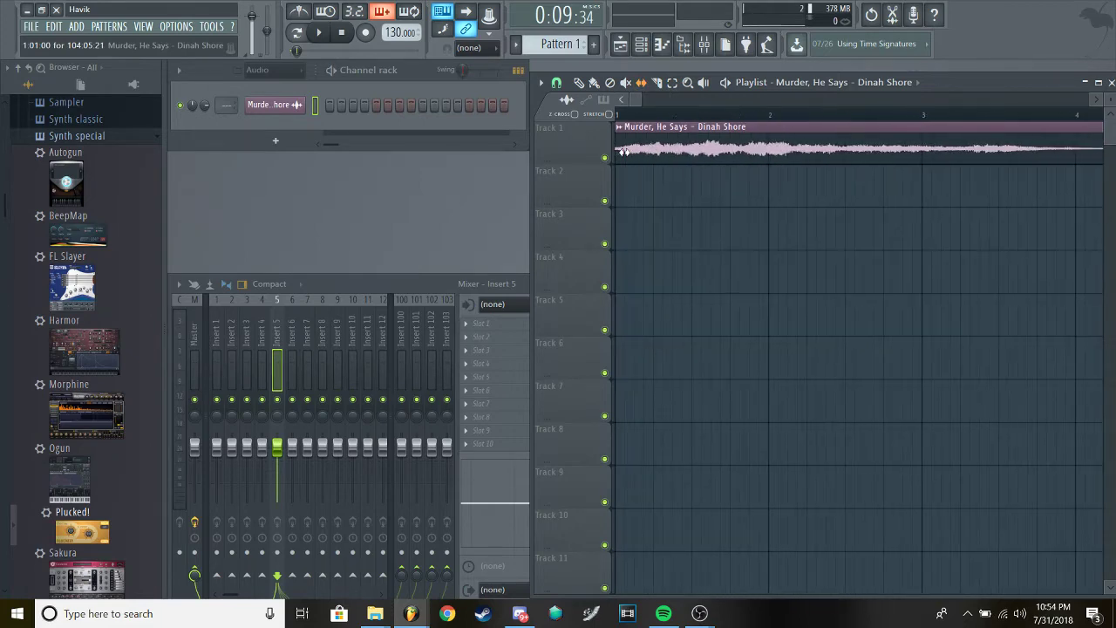
{"action": "left_click", "coordinate": [556, 82]}
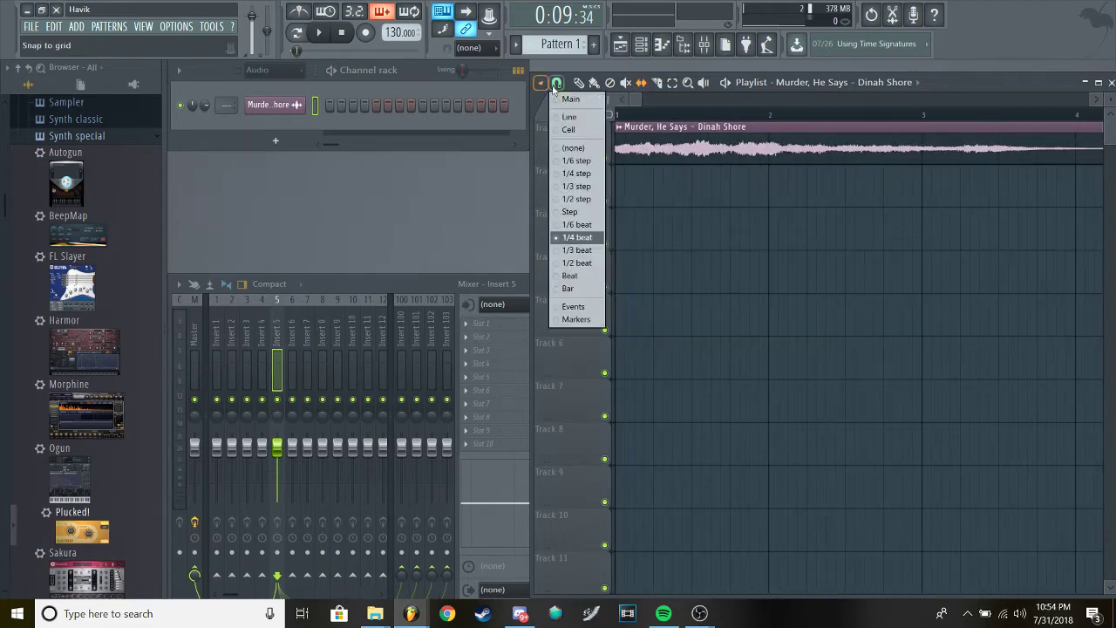
{"action": "left_click", "coordinate": [587, 150]}
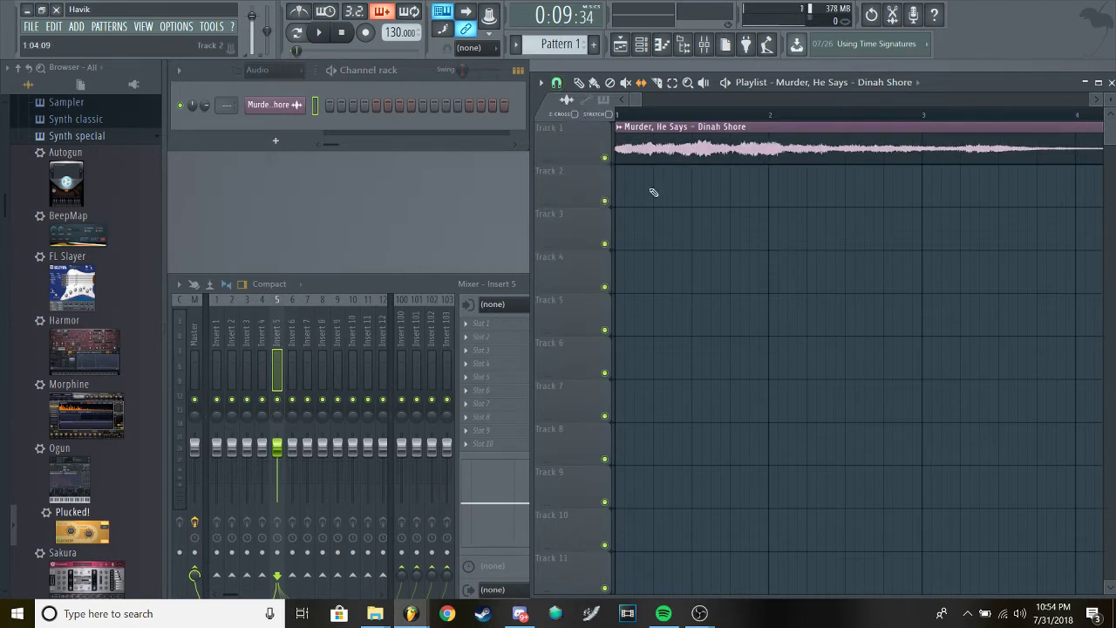
Audition the opening of the clip several times
{"action": "key", "text": "space"}
{"action": "key", "text": "space"}
{"action": "key", "text": "space"}
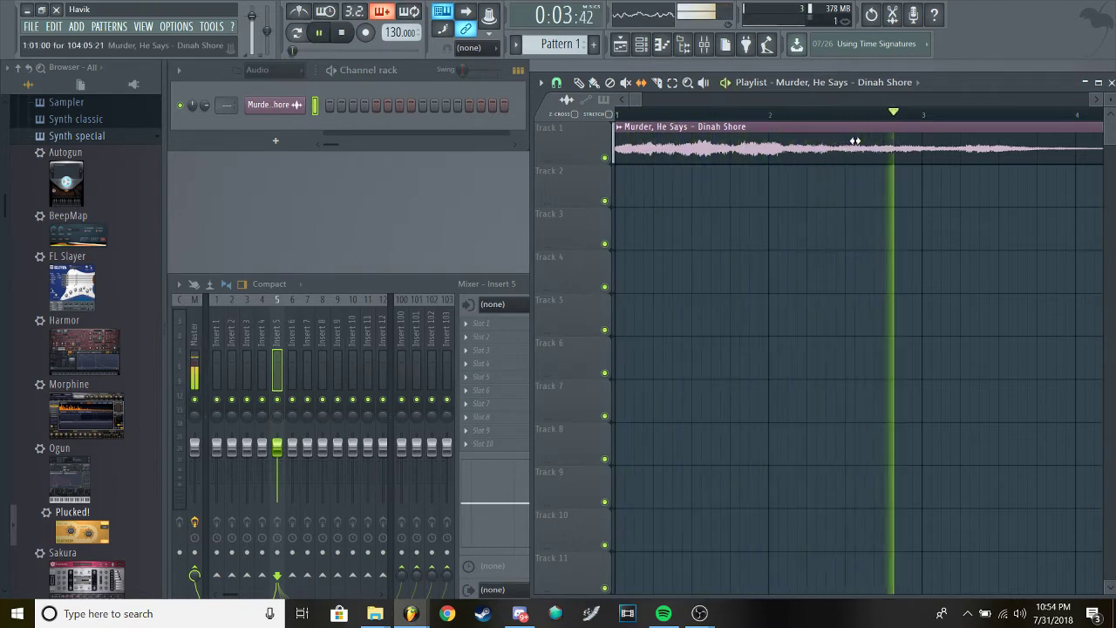
{"action": "key", "text": "space"}
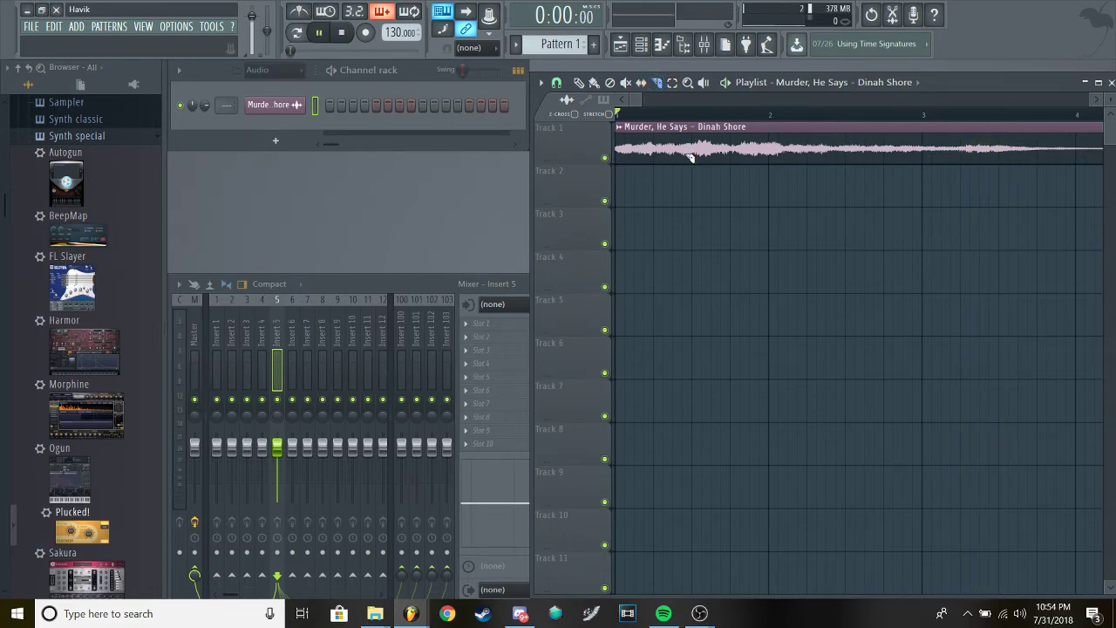
{"action": "key", "text": "space"}
{"action": "key", "text": "space"}
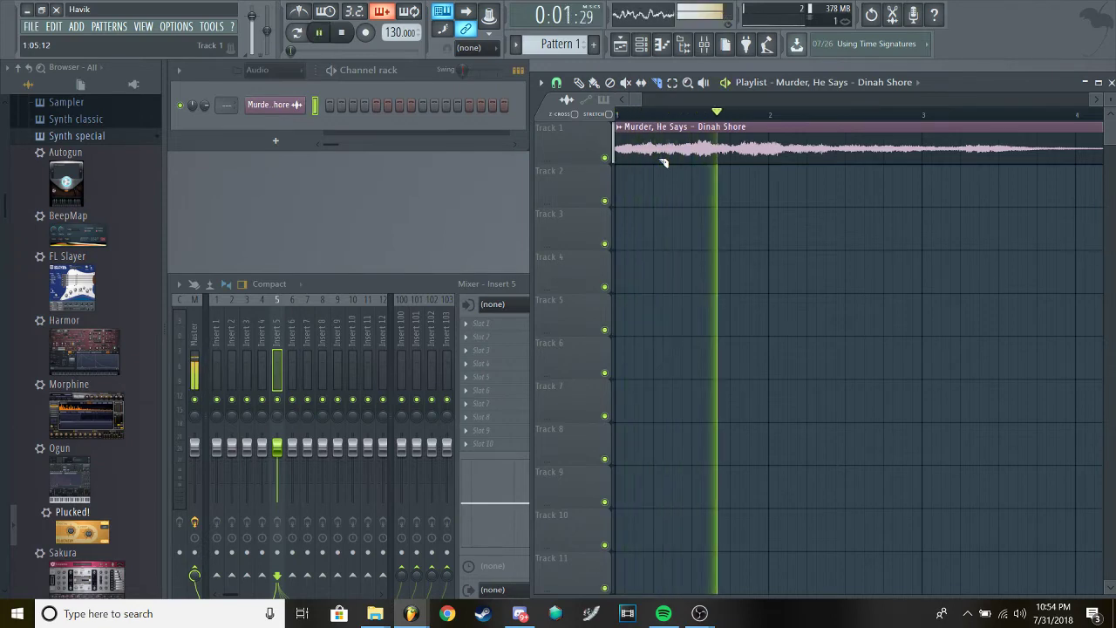
{"action": "key", "text": "space"}
{"action": "key", "text": "space"}
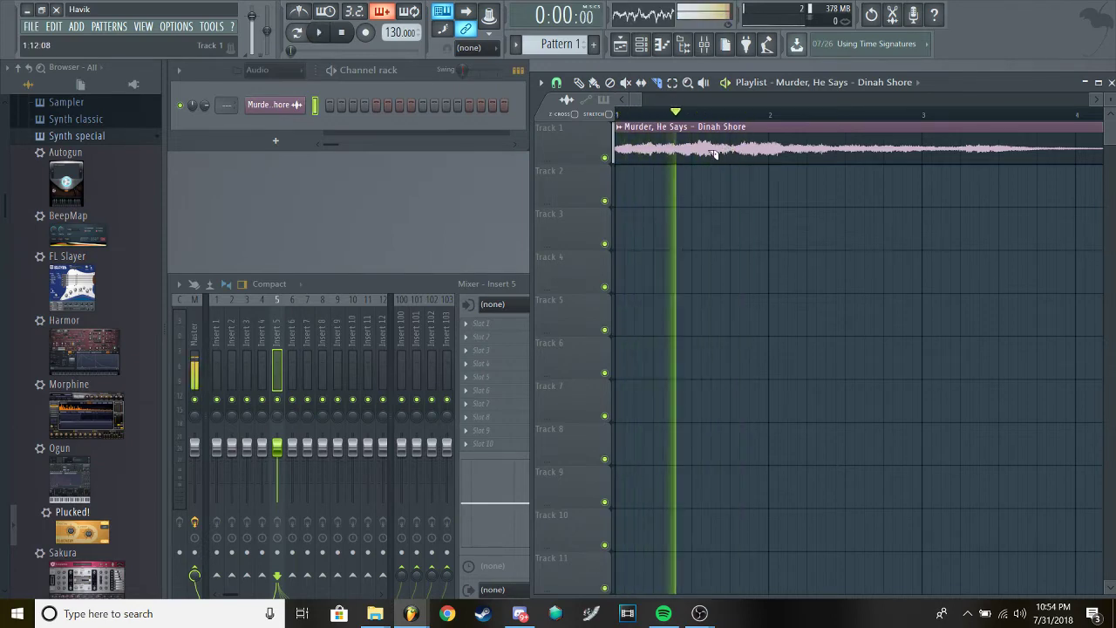
{"action": "key", "text": "space"}
{"action": "key", "text": "space"}
{"action": "key", "text": "space"}
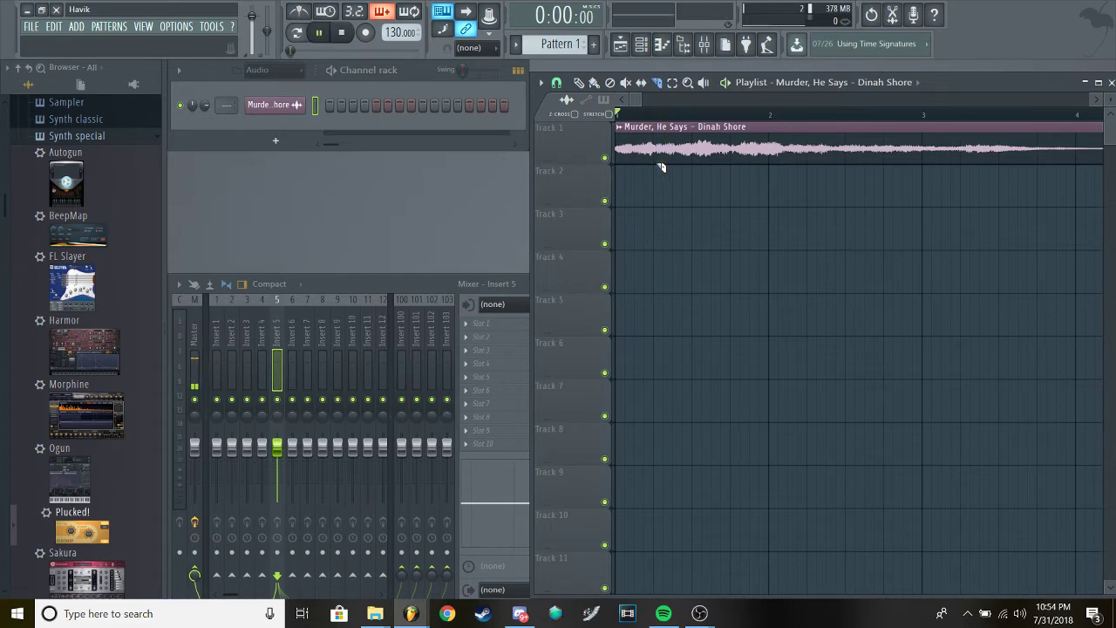
{"action": "key", "text": "space"}
{"action": "key", "text": "space"}
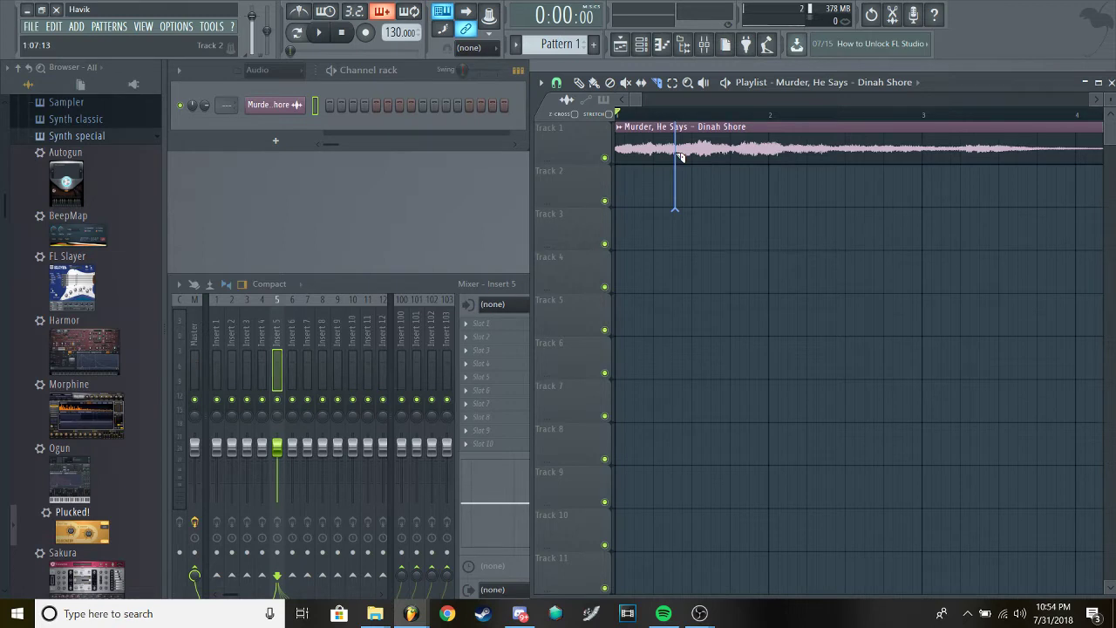
Slice the clip after its opening, undo the extra cut, and move the remainder to Track 2
{"action": "left_click_drag", "start_coordinate": [680, 157], "coordinate": [680, 155]}
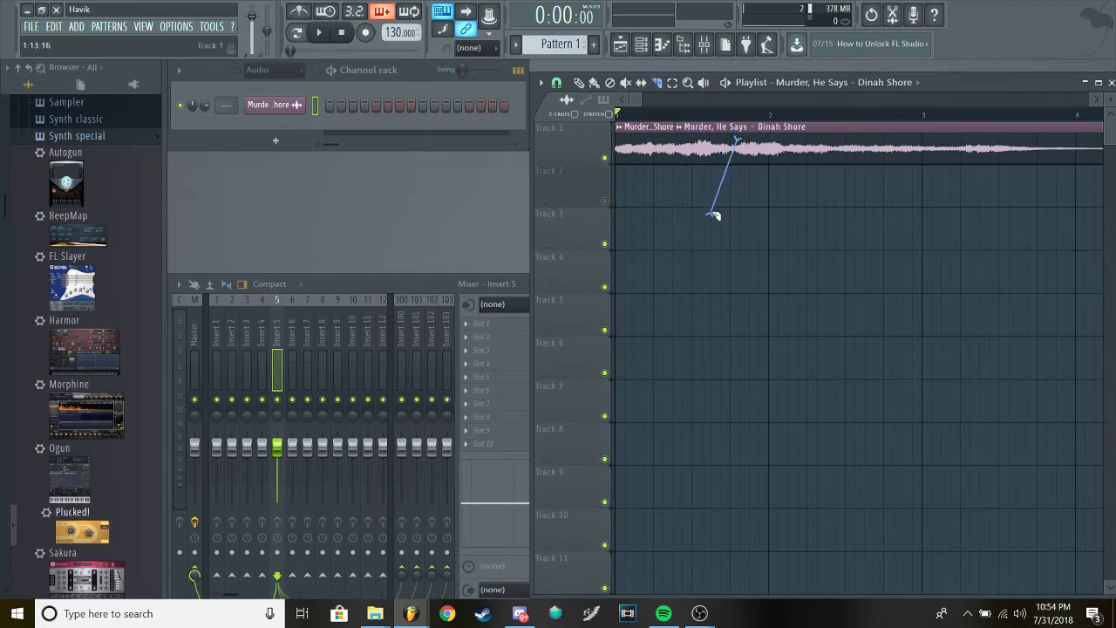
{"action": "left_click_drag", "start_coordinate": [713, 215], "coordinate": [716, 212]}
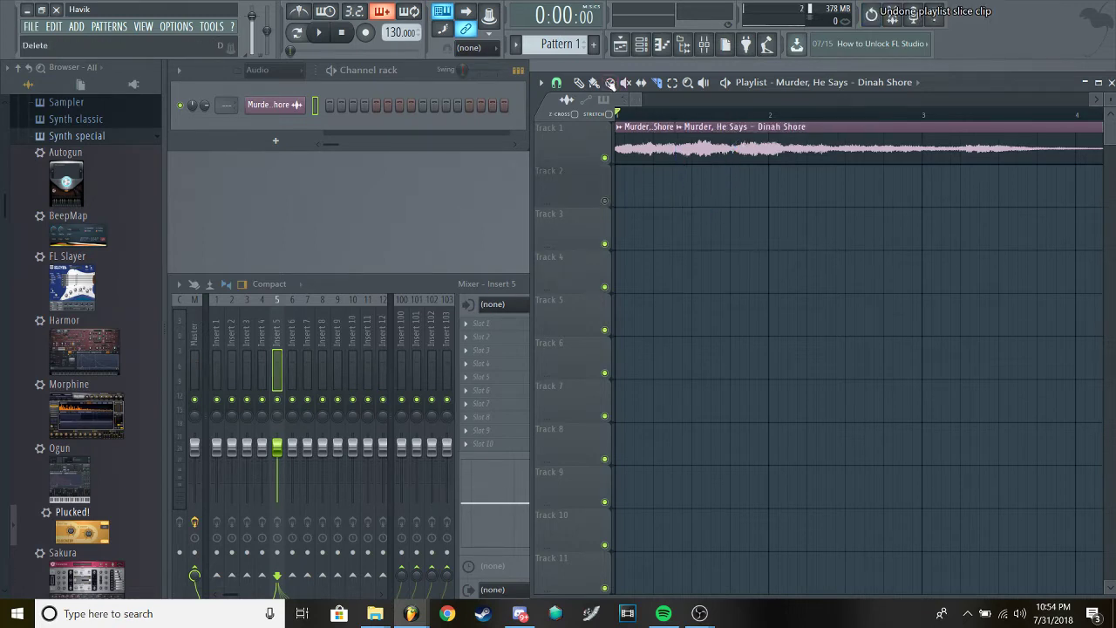
{"action": "key", "text": "ctrl+z"}
{"action": "left_click_drag", "start_coordinate": [707, 177], "coordinate": [648, 183]}
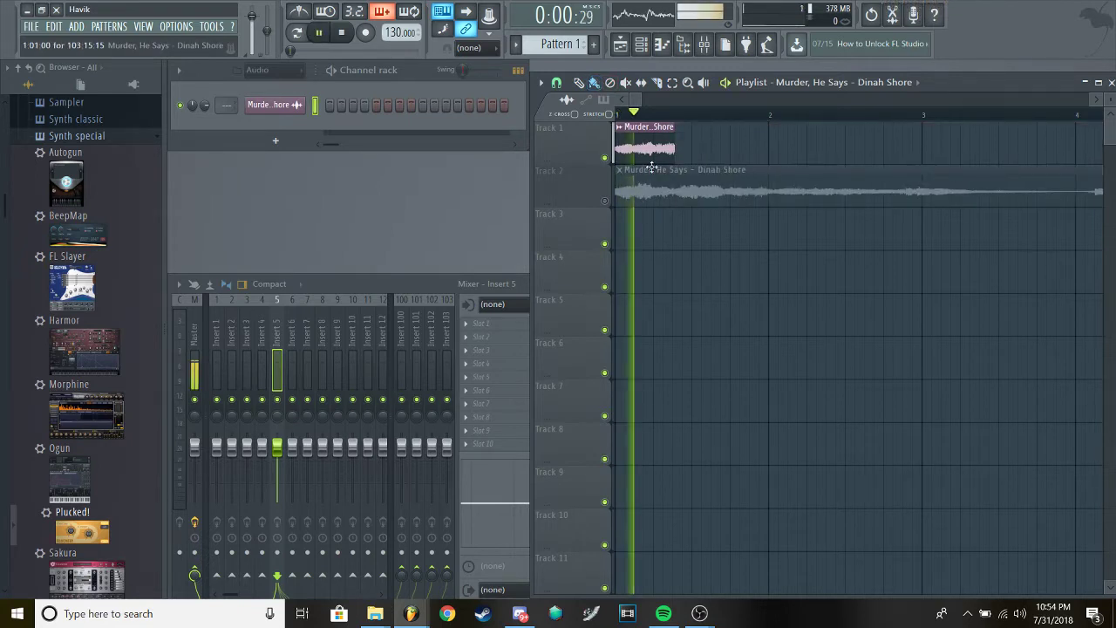
Trim the opening slice's end point, auditioning until it sounds right
{"action": "key", "text": "space"}
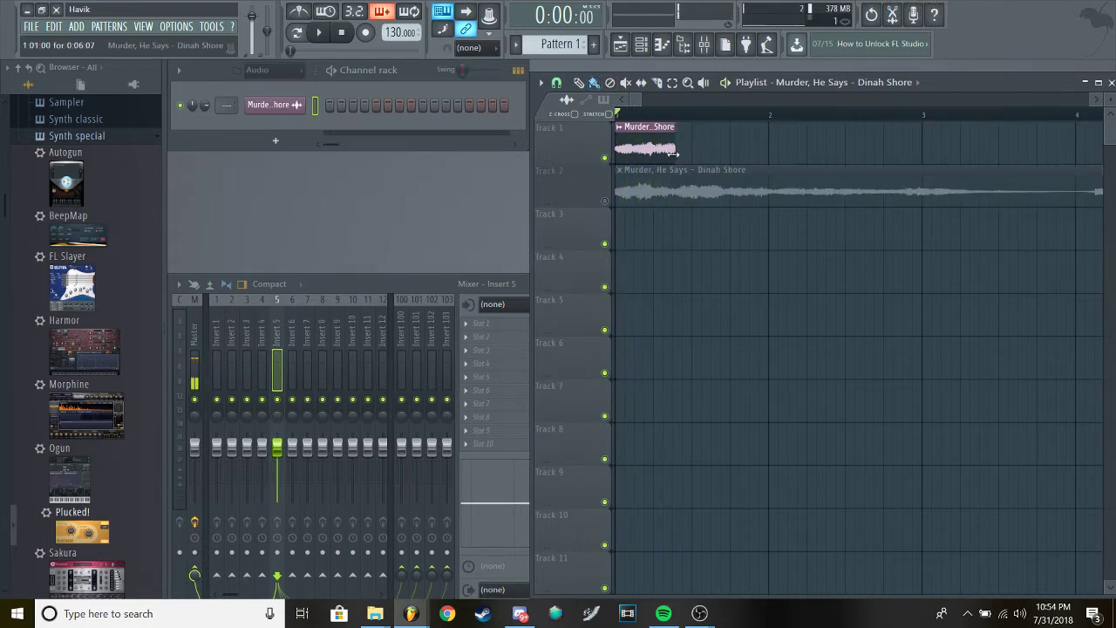
{"action": "left_click_drag", "start_coordinate": [673, 154], "coordinate": [692, 157]}
{"action": "key", "text": "space"}
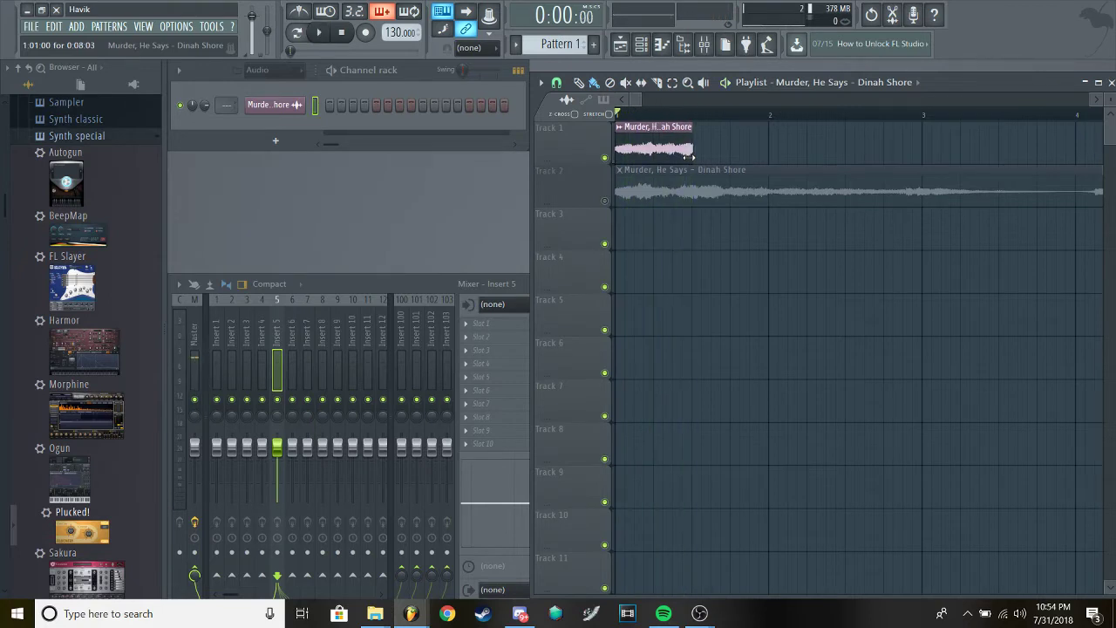
{"action": "left_click_drag", "start_coordinate": [693, 155], "coordinate": [701, 155]}
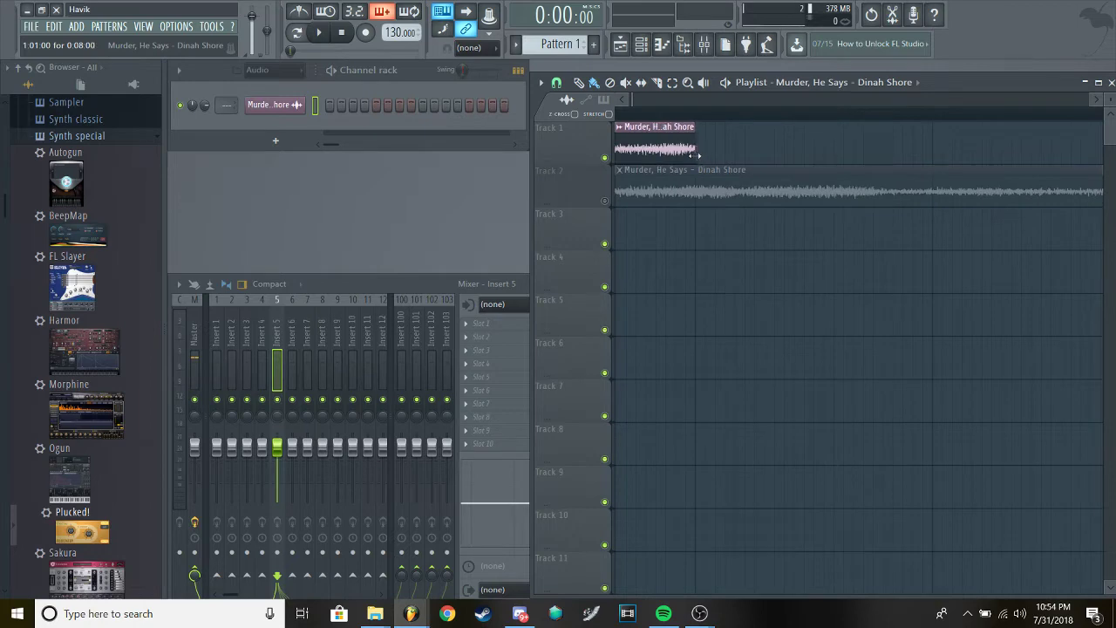
{"action": "left_click_drag", "start_coordinate": [702, 156], "coordinate": [703, 149]}
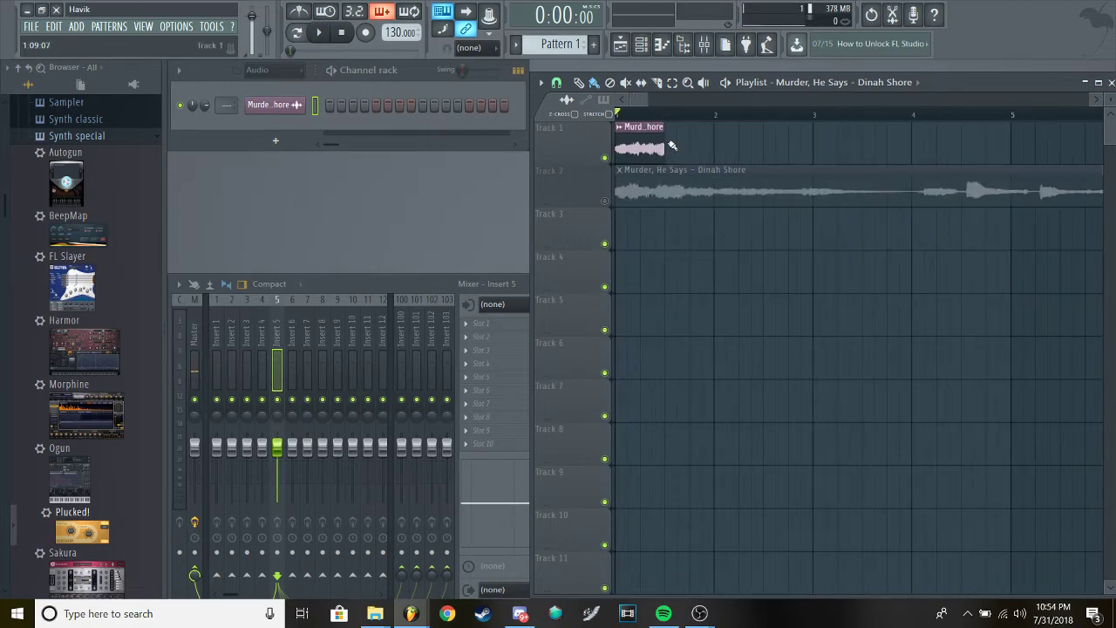
{"action": "key", "text": "space"}
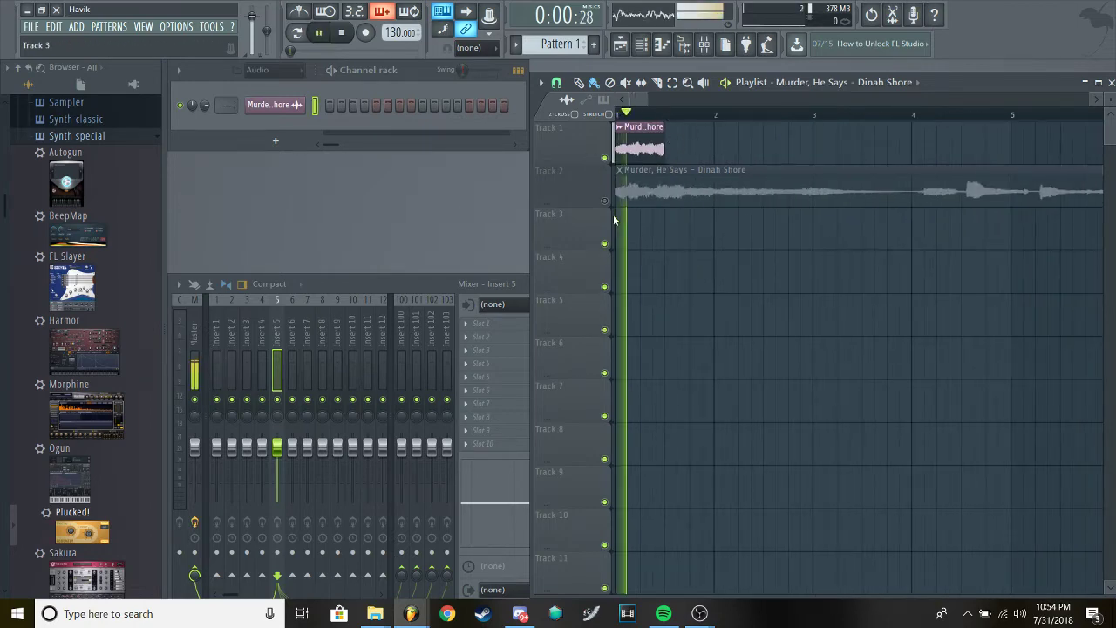
{"action": "key", "text": "space"}
Move the rest of the song onto Track 1 near bar 2 and play the join
{"action": "left_click_drag", "start_coordinate": [645, 179], "coordinate": [729, 136]}
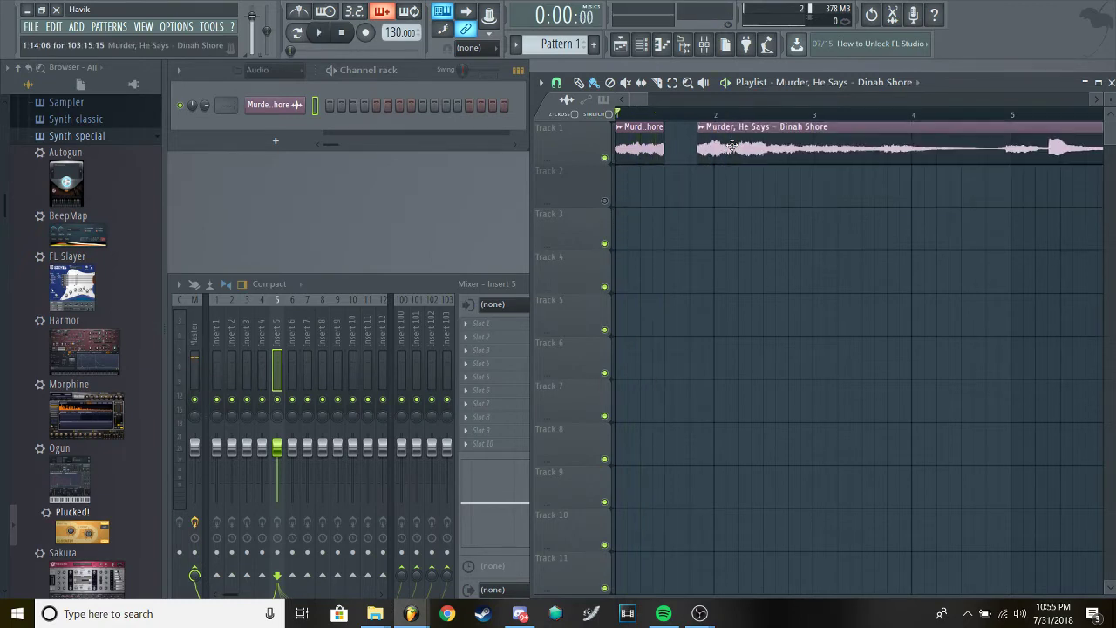
{"action": "left_click", "coordinate": [735, 115]}
{"action": "key", "text": "space"}
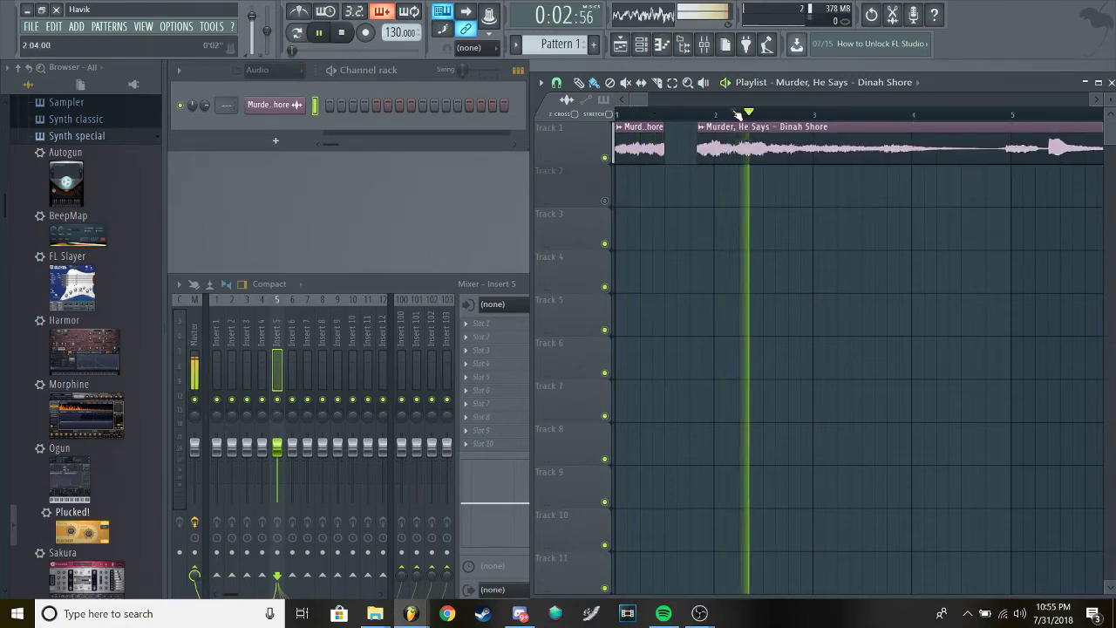
{"action": "key", "text": "space"}
{"action": "key", "text": "space"}
{"action": "key", "text": "space"}
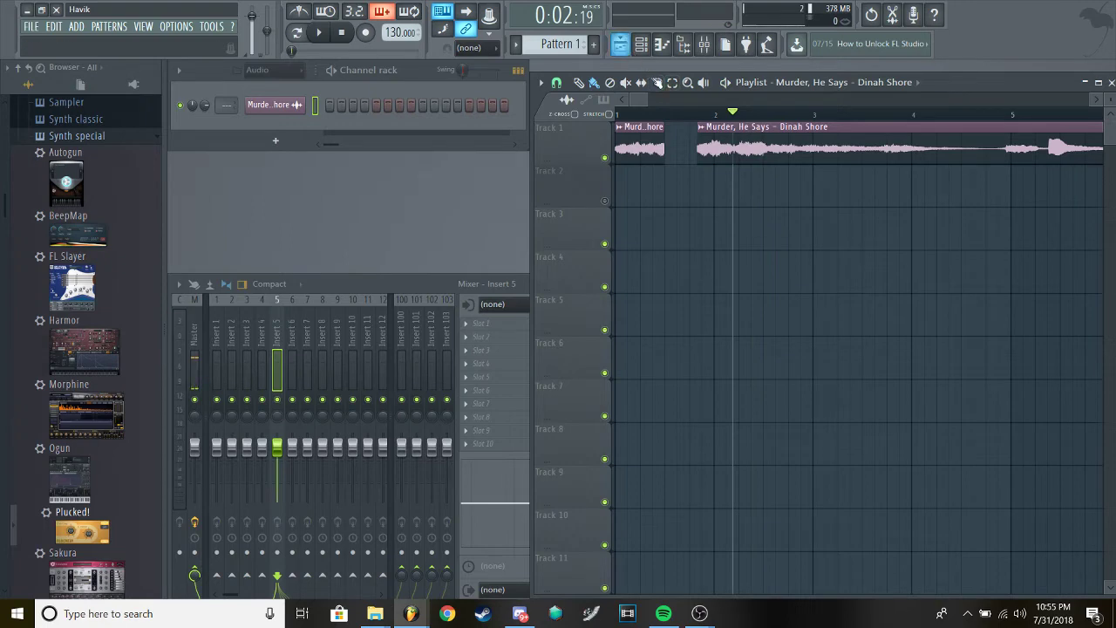
Cut two more slices from the song clip near its start
{"action": "scroll", "coordinate": [760, 169], "scroll_direction": "up", "scroll_amount": 3}
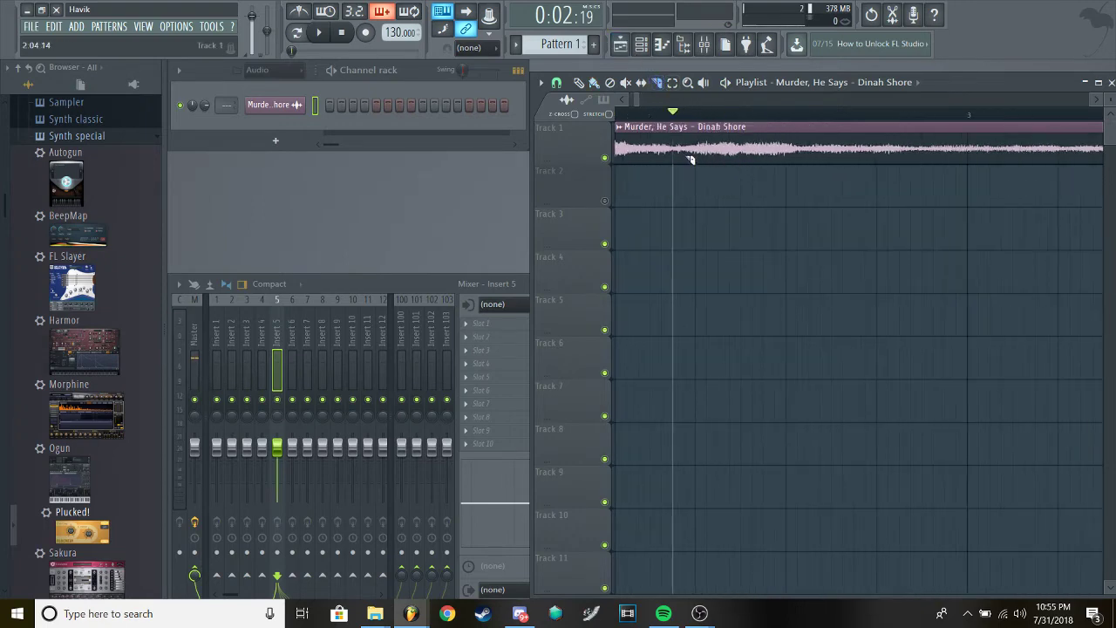
{"action": "left_click_drag", "start_coordinate": [686, 159], "coordinate": [700, 163]}
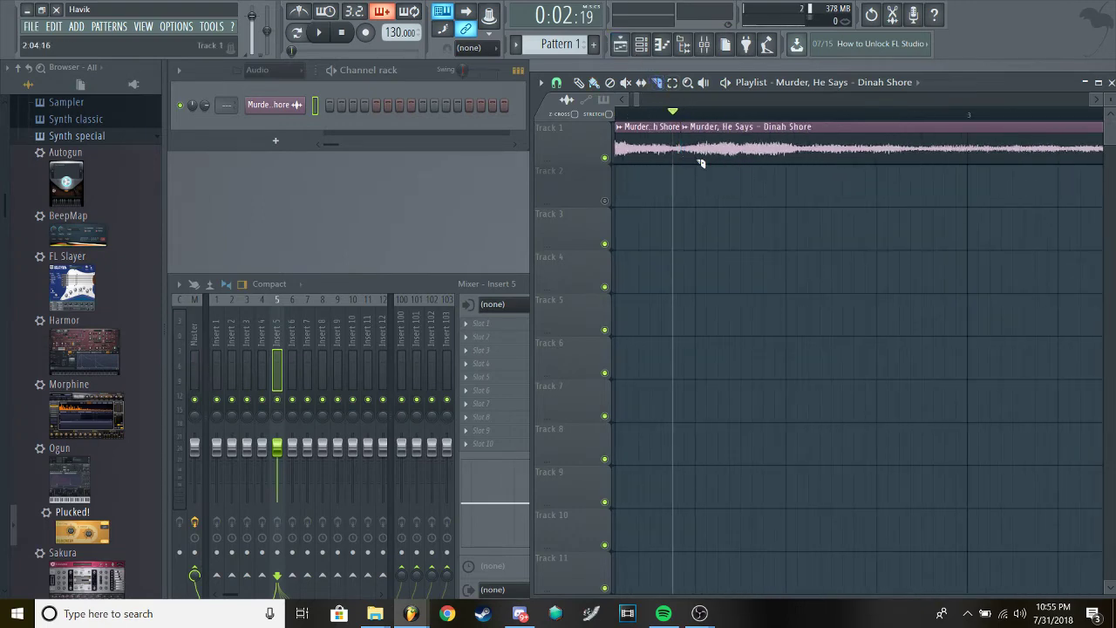
{"action": "left_click", "coordinate": [742, 162]}
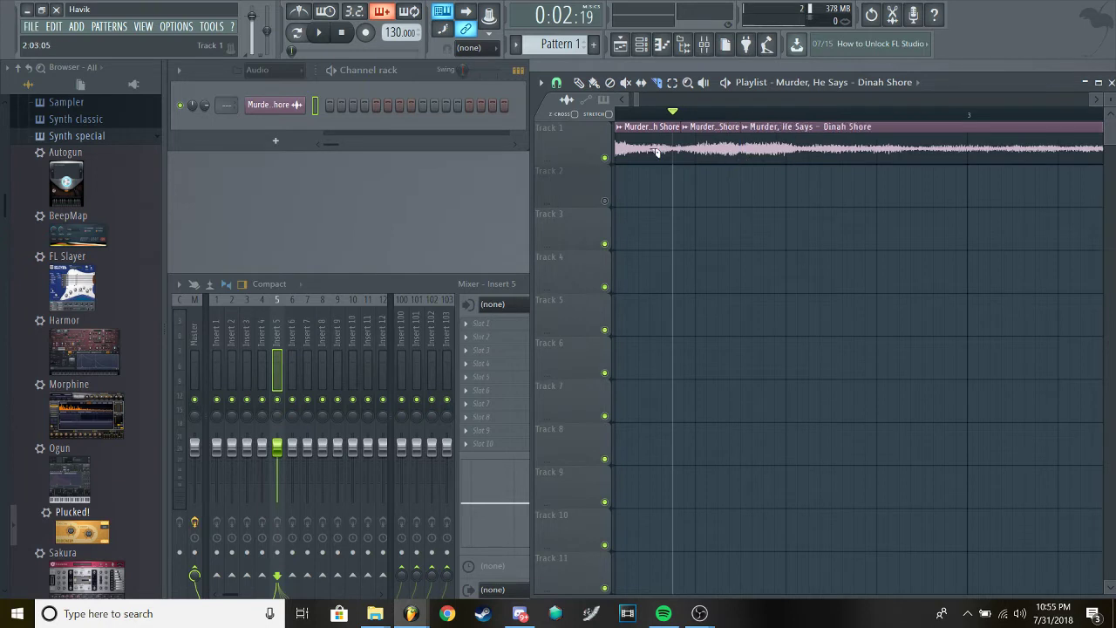
{"action": "scroll", "coordinate": [641, 151], "scroll_direction": "down", "scroll_amount": 3}
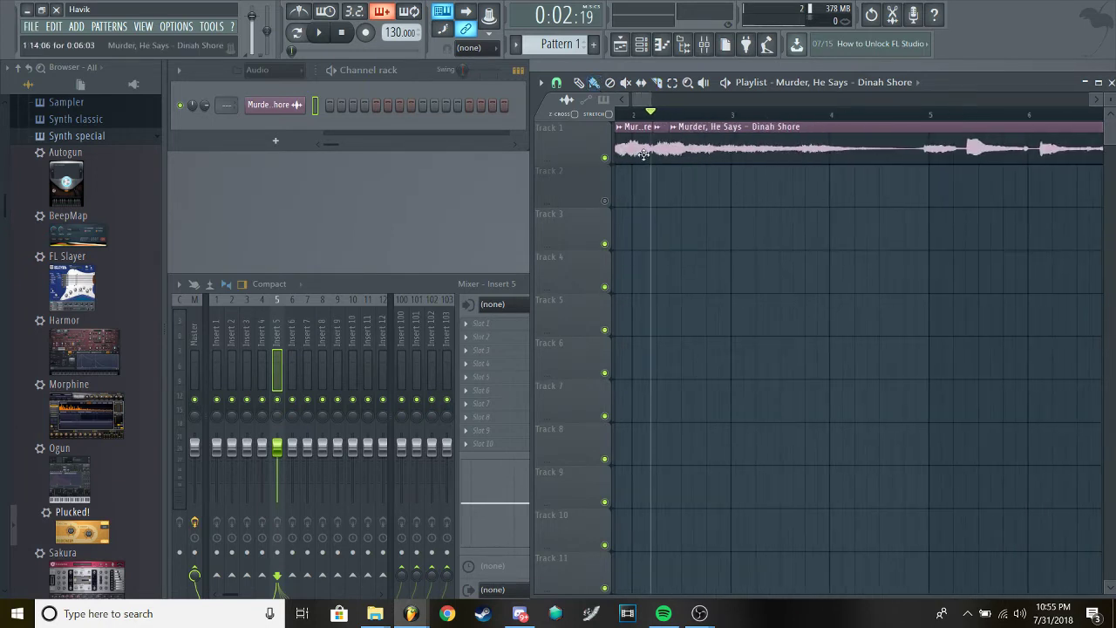
Delete the leftover slices, move a slice to the start of Track 1, and preview
{"action": "right_click", "coordinate": [640, 151]}
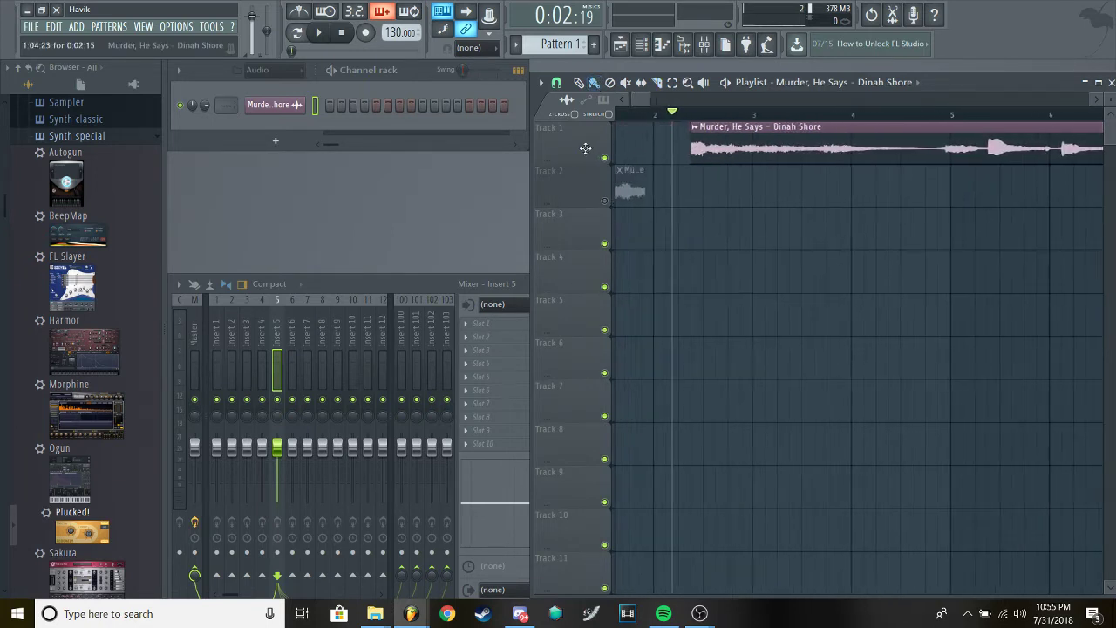
{"action": "left_click_drag", "start_coordinate": [667, 150], "coordinate": [673, 146]}
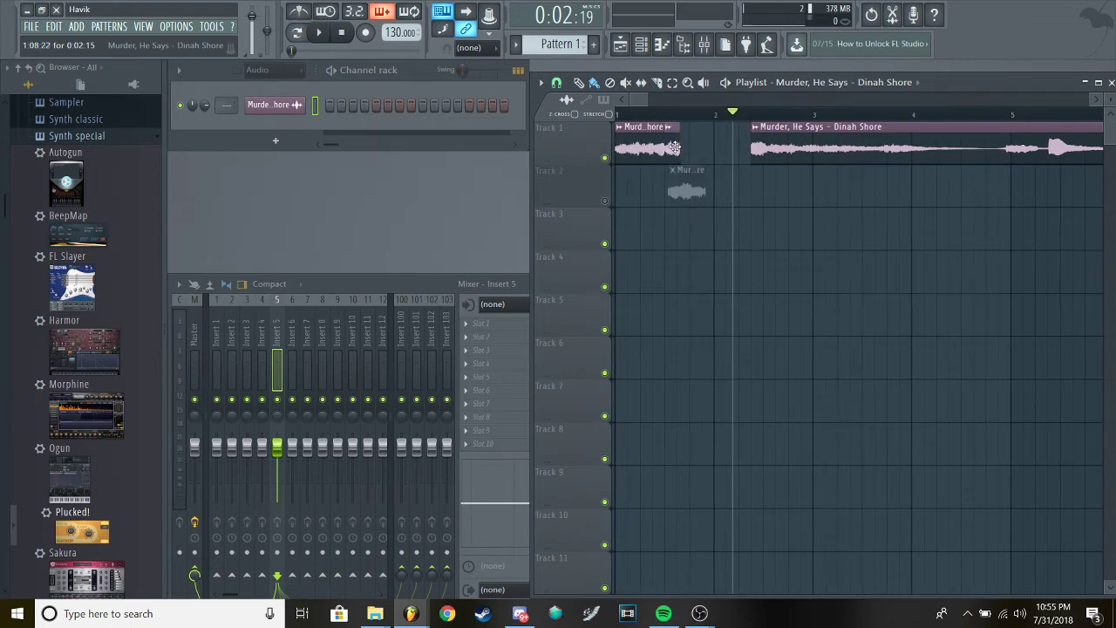
{"action": "key", "text": "space"}
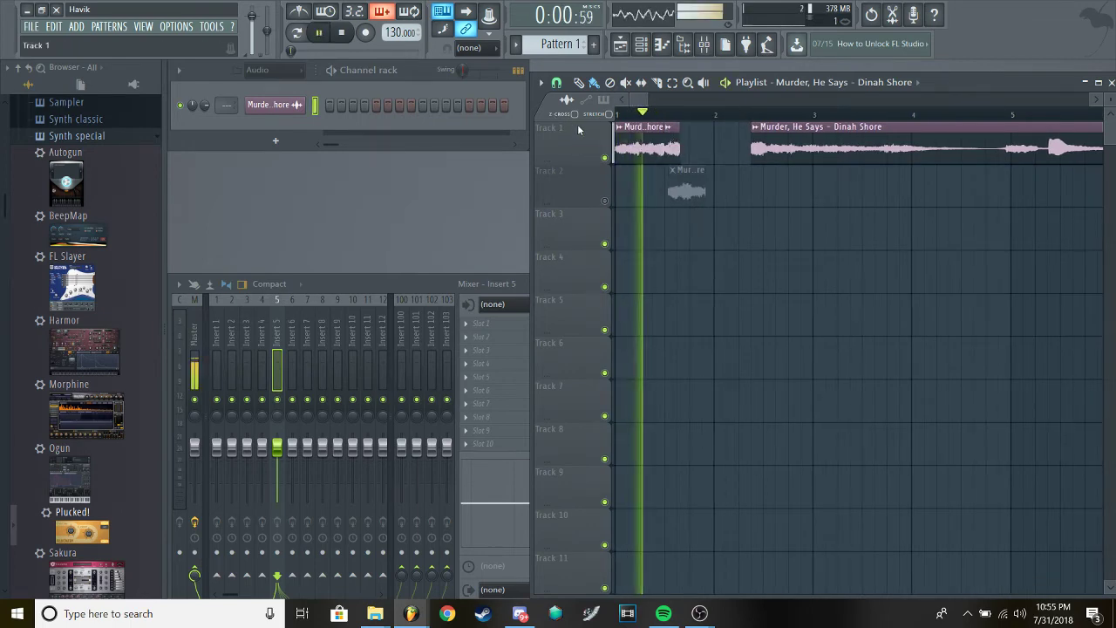
{"action": "key", "text": "space"}
{"action": "scroll", "coordinate": [725, 163], "scroll_direction": "up", "scroll_amount": 2}
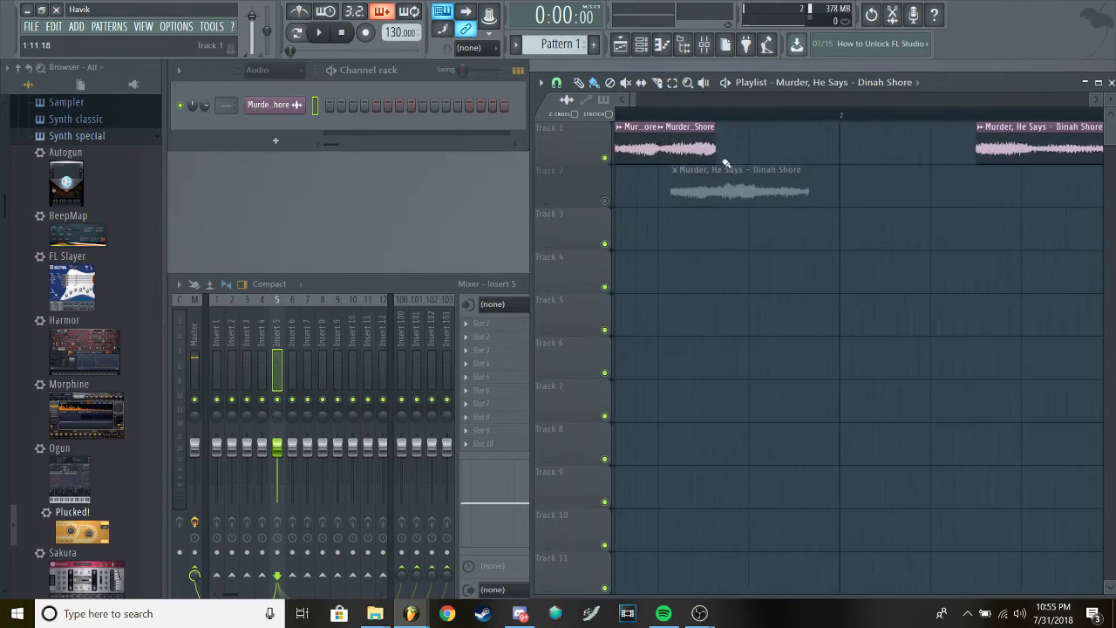
Lengthen the first Track 1 slice slightly and preview the sliced loop
{"action": "left_click_drag", "start_coordinate": [716, 162], "coordinate": [738, 158]}
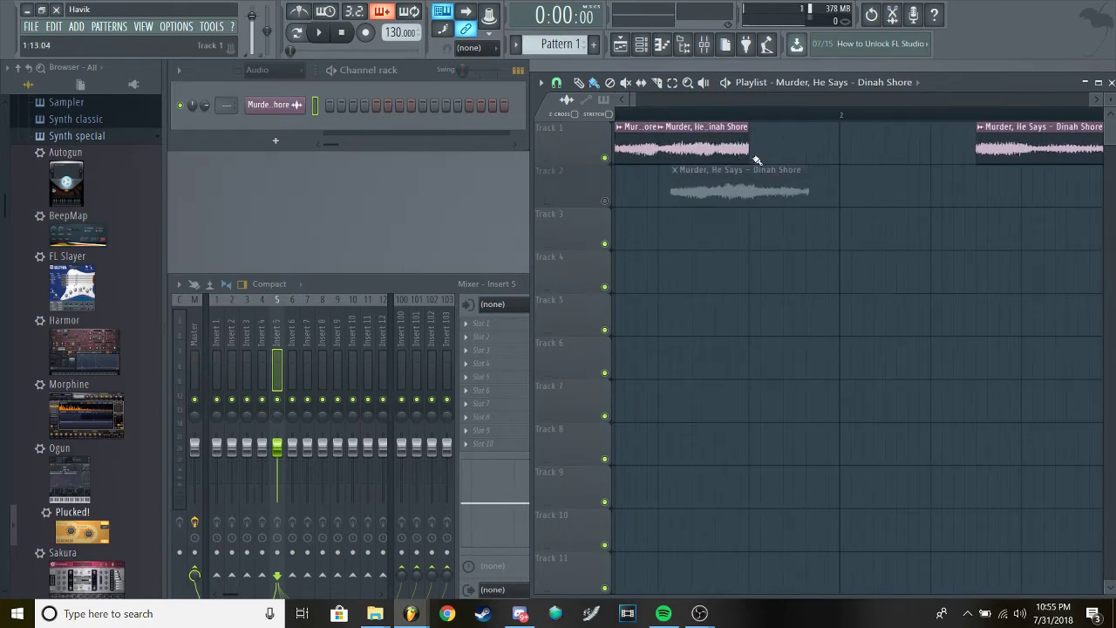
{"action": "scroll", "coordinate": [757, 159], "scroll_direction": "up", "scroll_amount": 2}
{"action": "scroll", "coordinate": [753, 155], "scroll_direction": "down", "scroll_amount": 2}
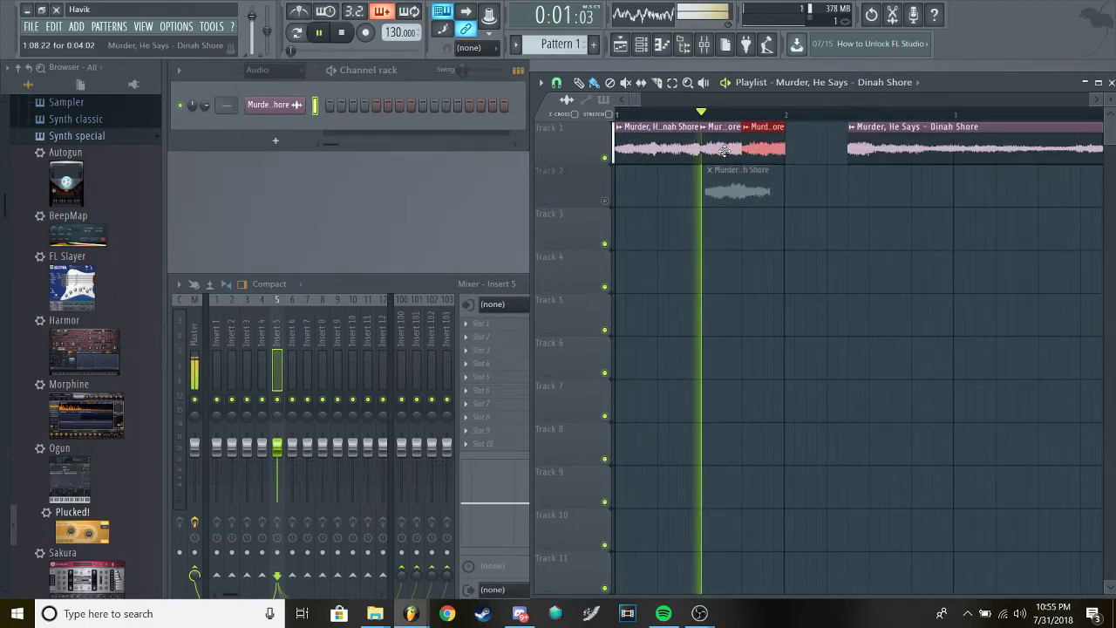
{"action": "key", "text": "space"}
{"action": "scroll", "coordinate": [750, 151], "scroll_direction": "down", "scroll_amount": 4}
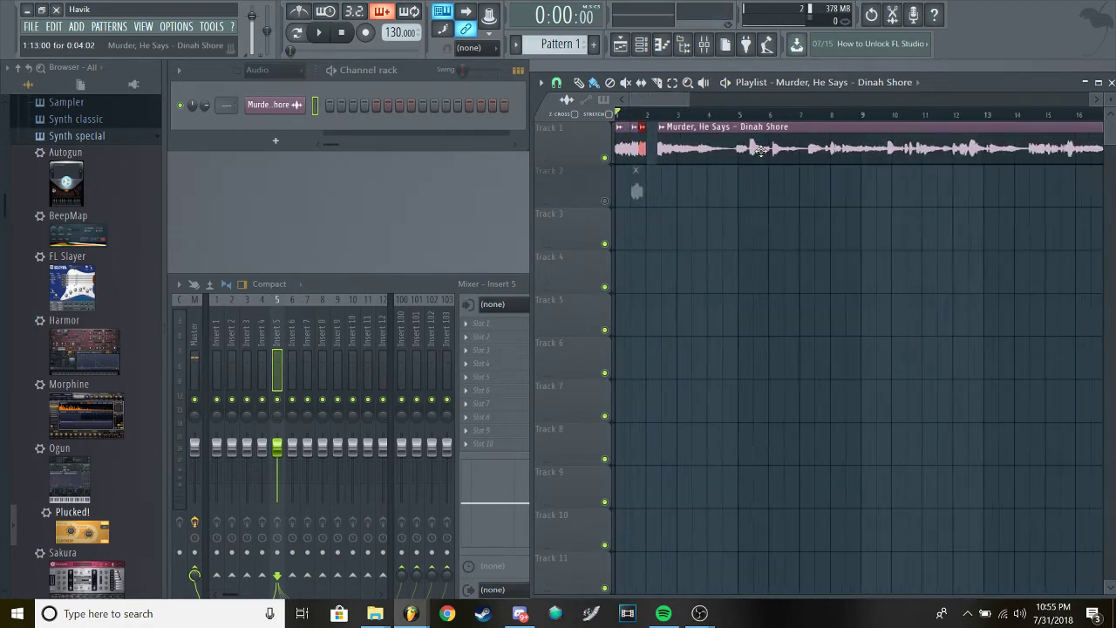
{"action": "scroll", "coordinate": [736, 153], "scroll_direction": "up", "scroll_amount": 2}
{"action": "scroll", "coordinate": [727, 153], "scroll_direction": "up", "scroll_amount": 3}
{"action": "key", "text": "space"}
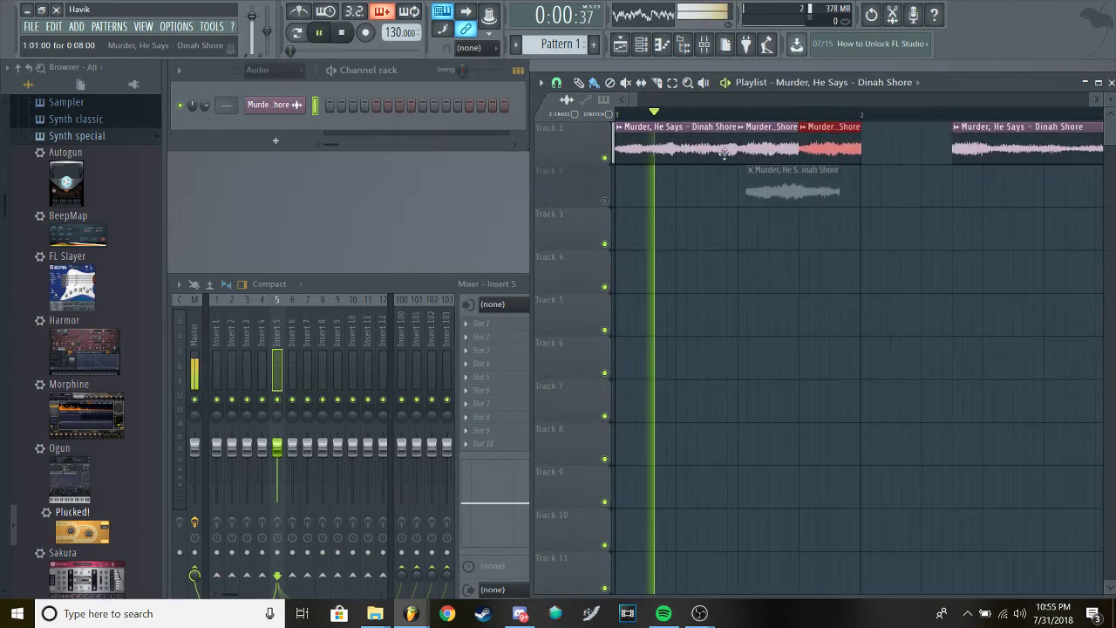
{"action": "key", "text": "space"}
Delete the red slice on Track 1 and play the remaining slices
{"action": "right_click", "coordinate": [819, 141]}
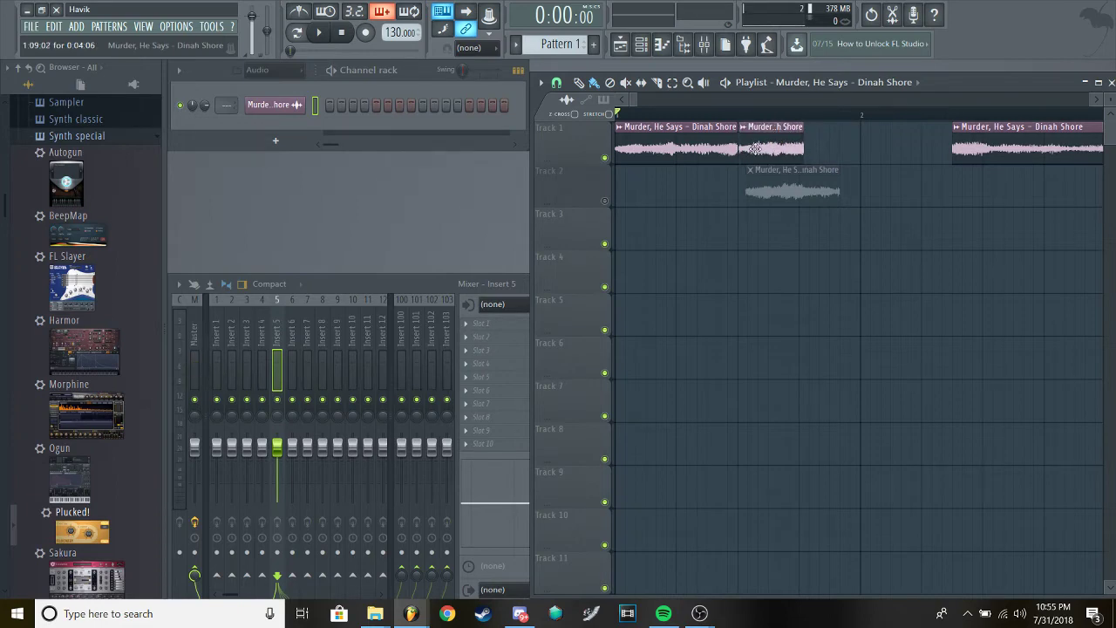
{"action": "key", "text": "space"}
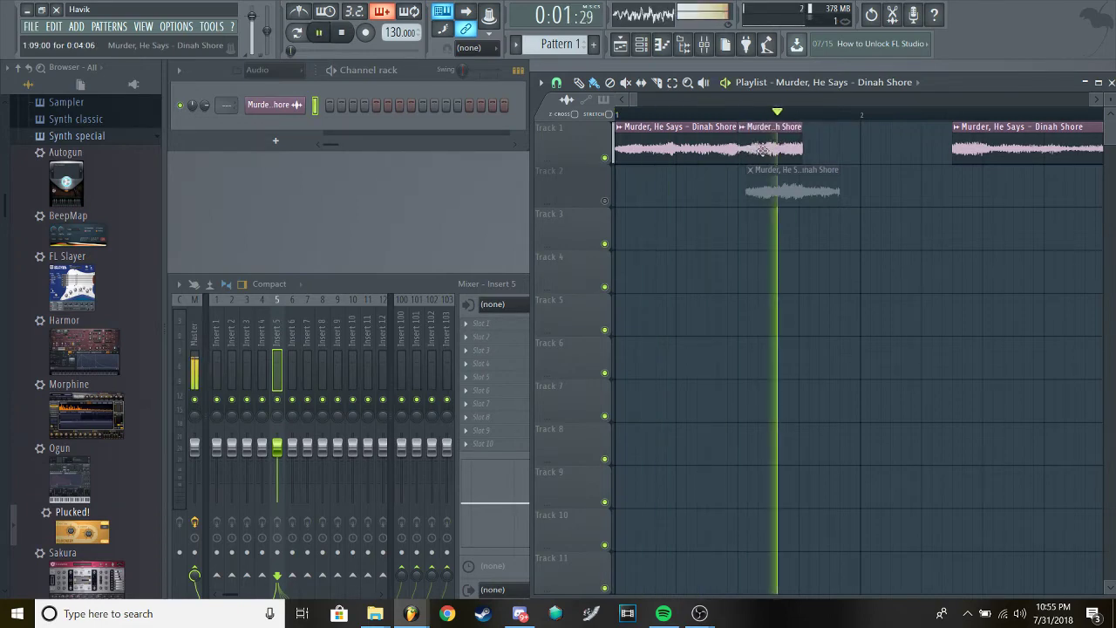
{"action": "key", "text": "space"}
{"action": "scroll", "coordinate": [800, 153], "scroll_direction": "up", "scroll_amount": 2, "text": "ctrl"}
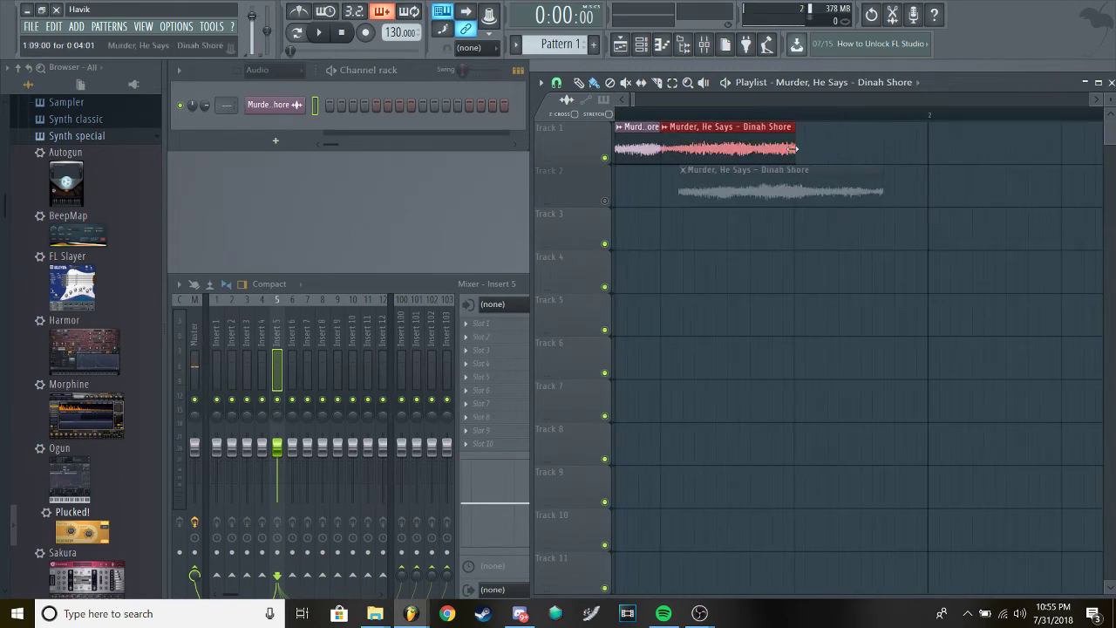
Stretch the last Track 1 slice to the bar 2 line and check playback
{"action": "left_click_drag", "start_coordinate": [795, 149], "coordinate": [930, 149]}
{"action": "key", "text": "space"}
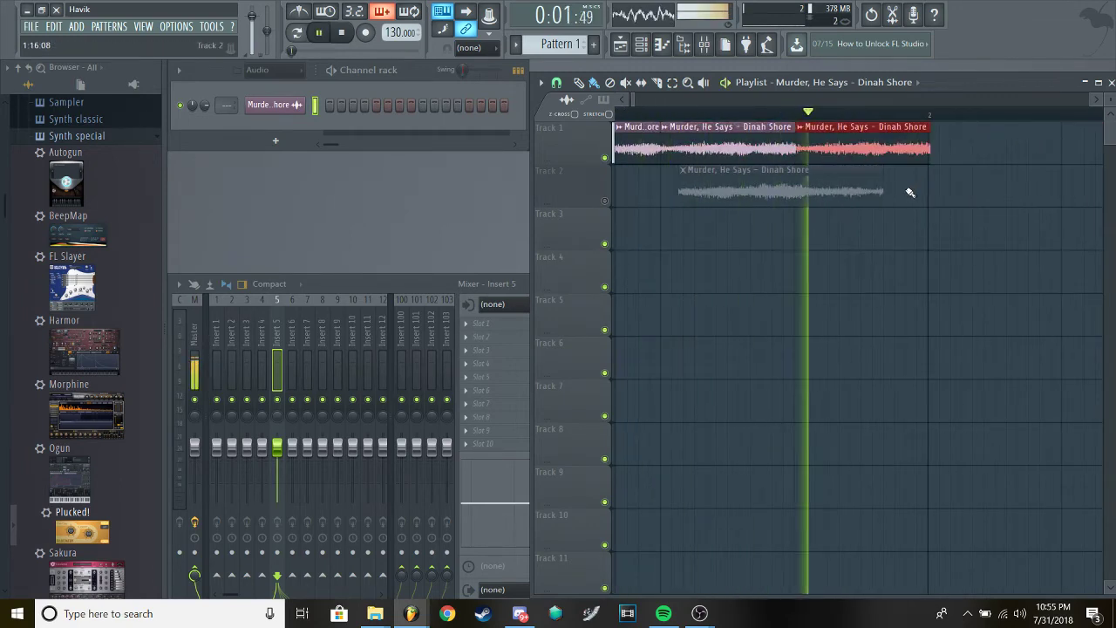
{"action": "key", "text": "space"}
{"action": "scroll", "coordinate": [910, 183], "scroll_direction": "down", "scroll_amount": 3, "text": "ctrl"}
{"action": "scroll", "coordinate": [911, 173], "scroll_direction": "down", "scroll_amount": 5, "text": "ctrl"}
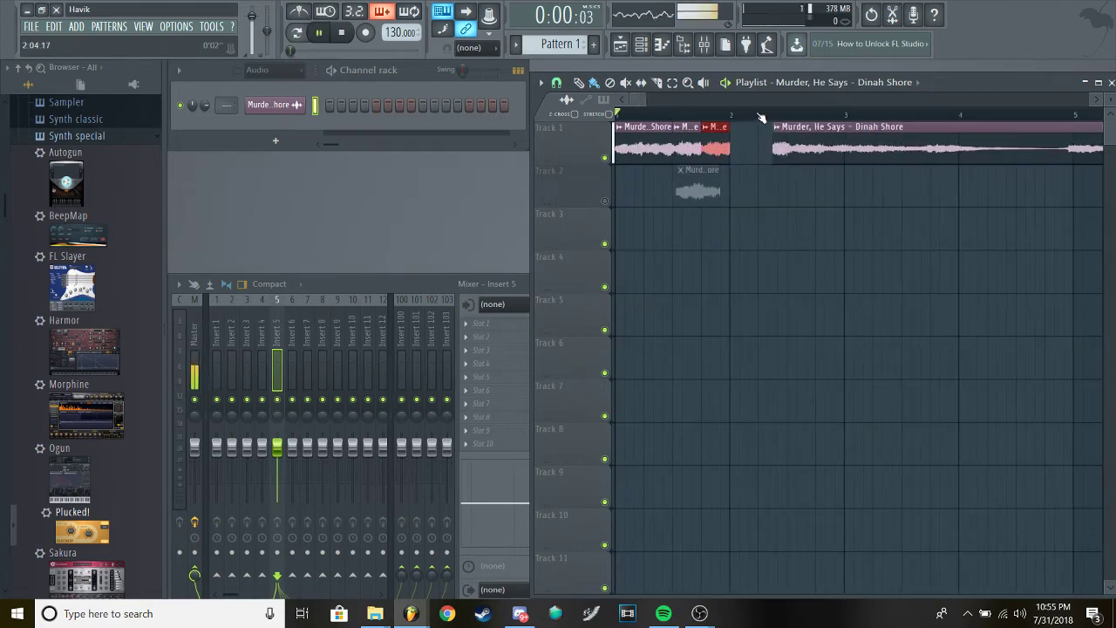
Solo Track 2 and audition its slice from points just before it
{"action": "key", "text": "space"}
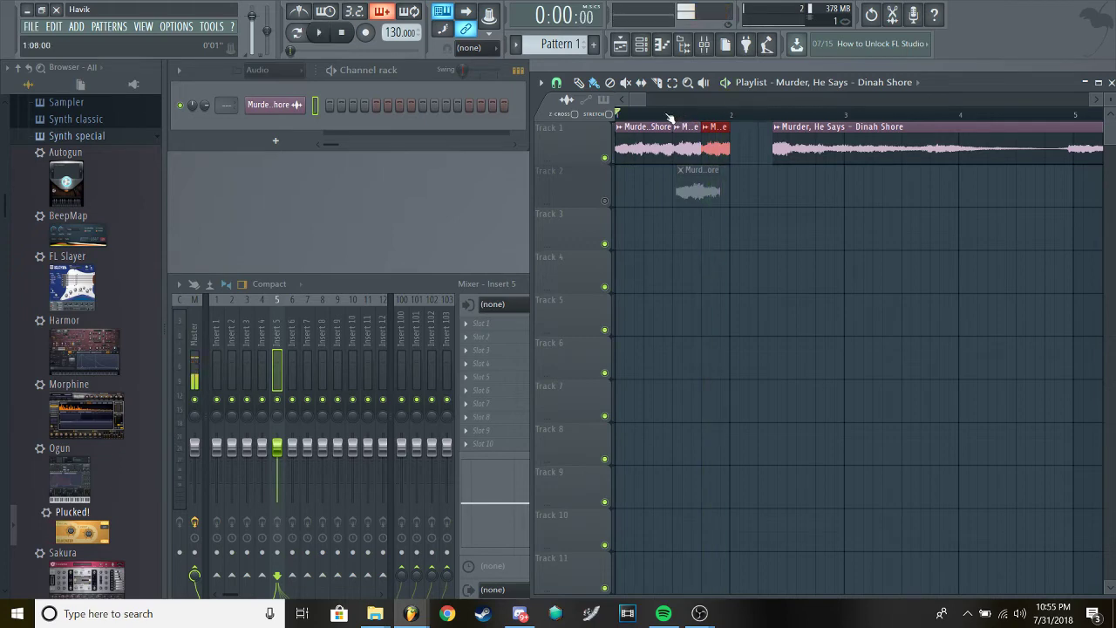
{"action": "left_click_drag", "start_coordinate": [659, 116], "coordinate": [617, 114]}
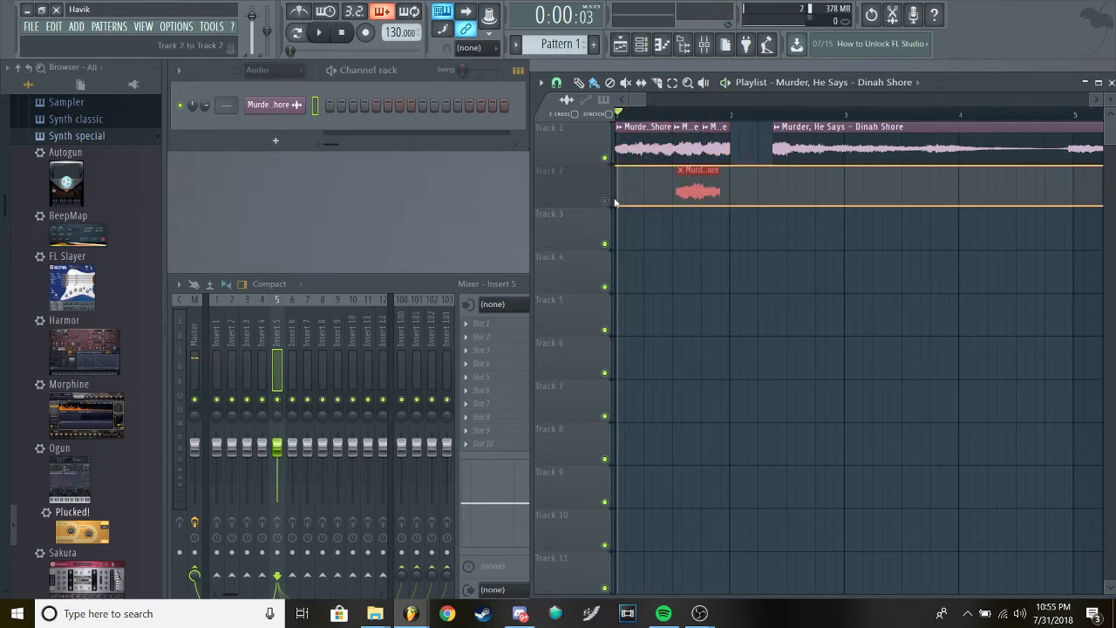
{"action": "right_click", "coordinate": [604, 201]}
{"action": "left_click", "coordinate": [676, 114]}
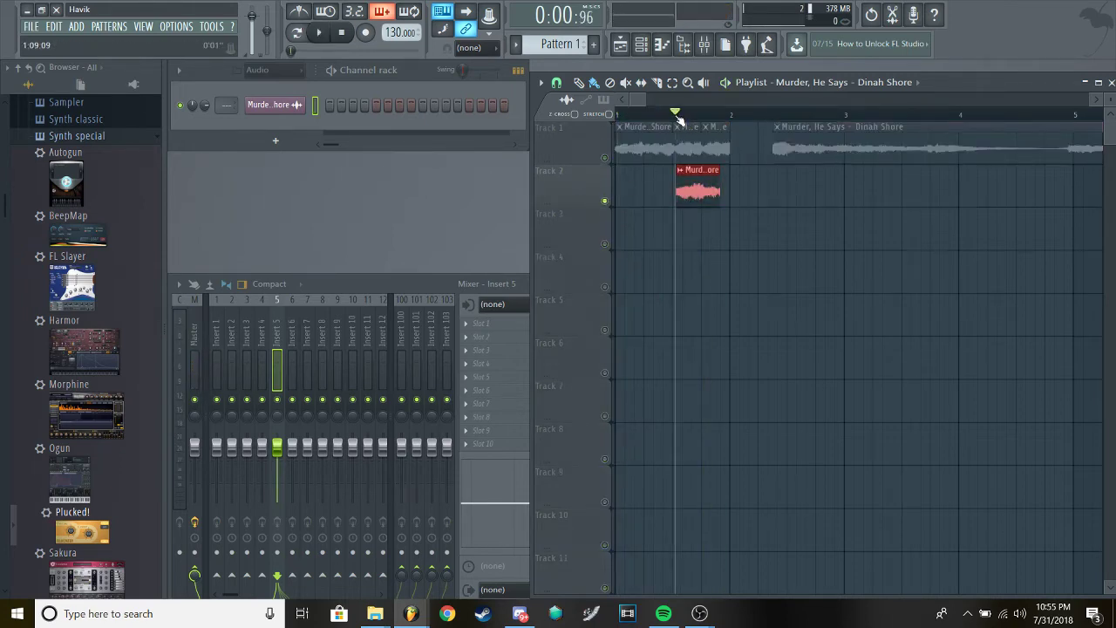
{"action": "key", "text": "space"}
{"action": "key", "text": "space"}
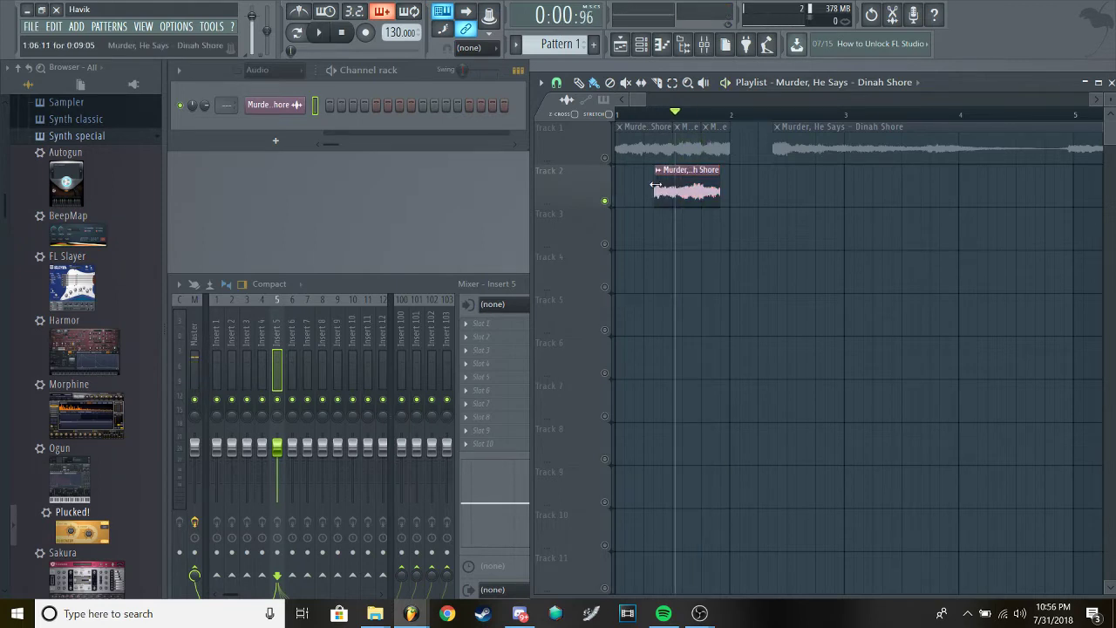
{"action": "left_click", "coordinate": [648, 115]}
{"action": "key", "text": "space"}
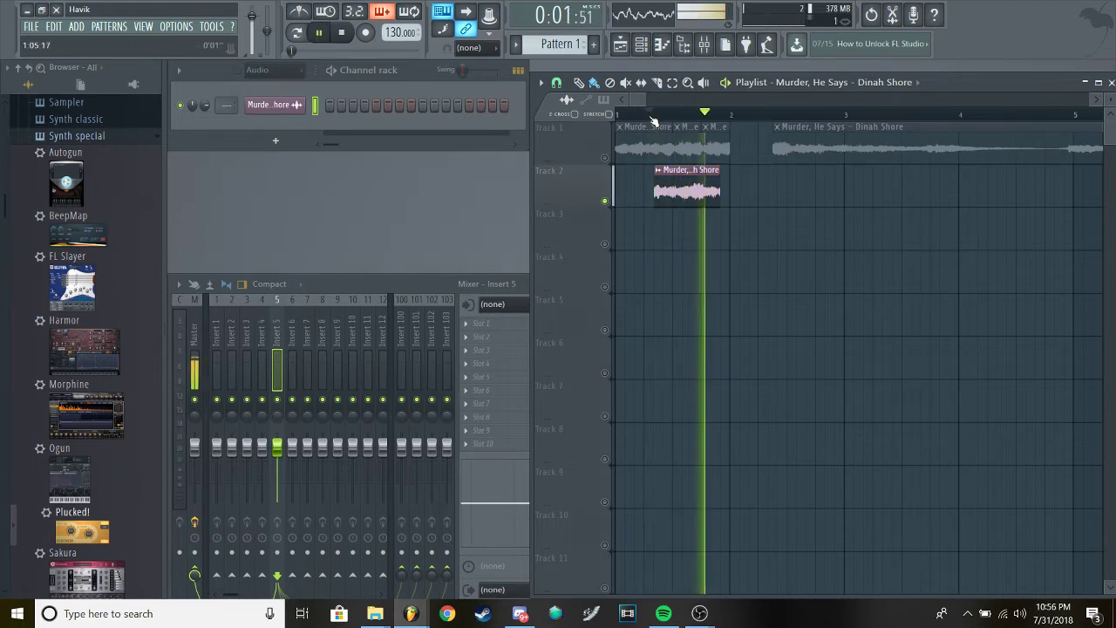
{"action": "key", "text": "space"}
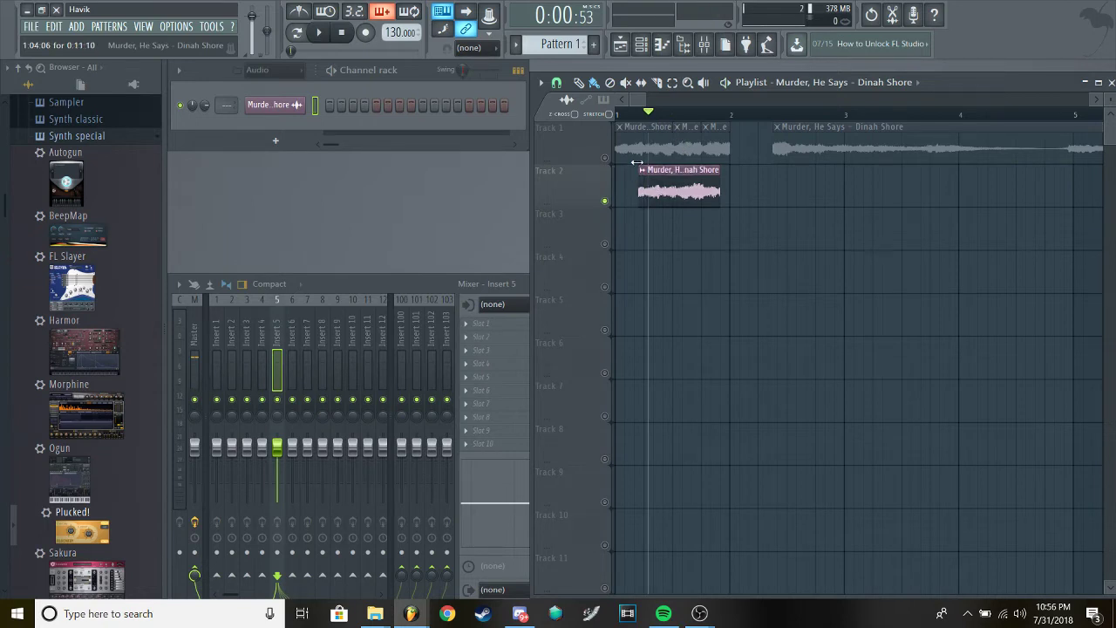
Replay from earlier in bar 1, then solo Track 1 and unmute Track 2
{"action": "key", "text": "space"}
{"action": "key", "text": "space"}
{"action": "left_click", "coordinate": [635, 114]}
{"action": "key", "text": "space"}
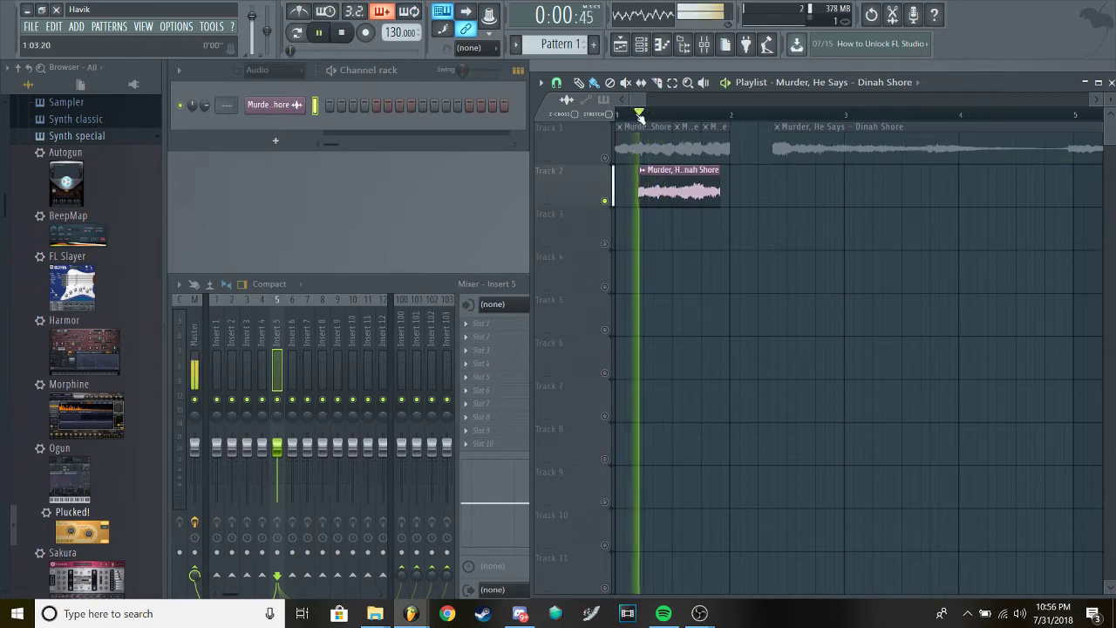
{"action": "key", "text": "space"}
{"action": "right_click", "coordinate": [604, 157]}
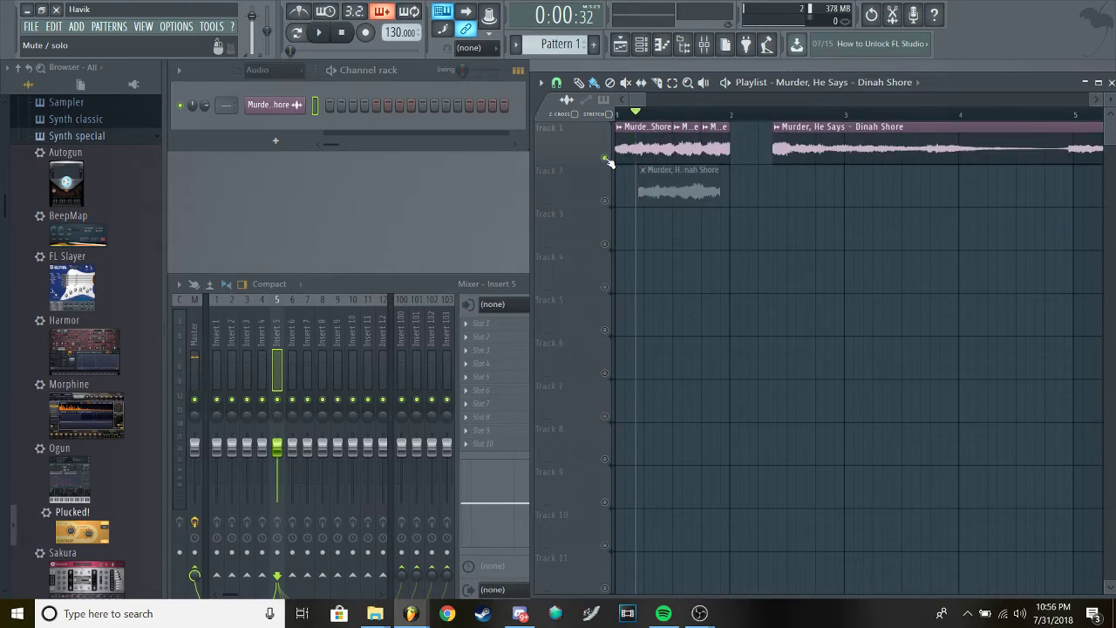
{"action": "key", "text": "space"}
{"action": "key", "text": "space"}
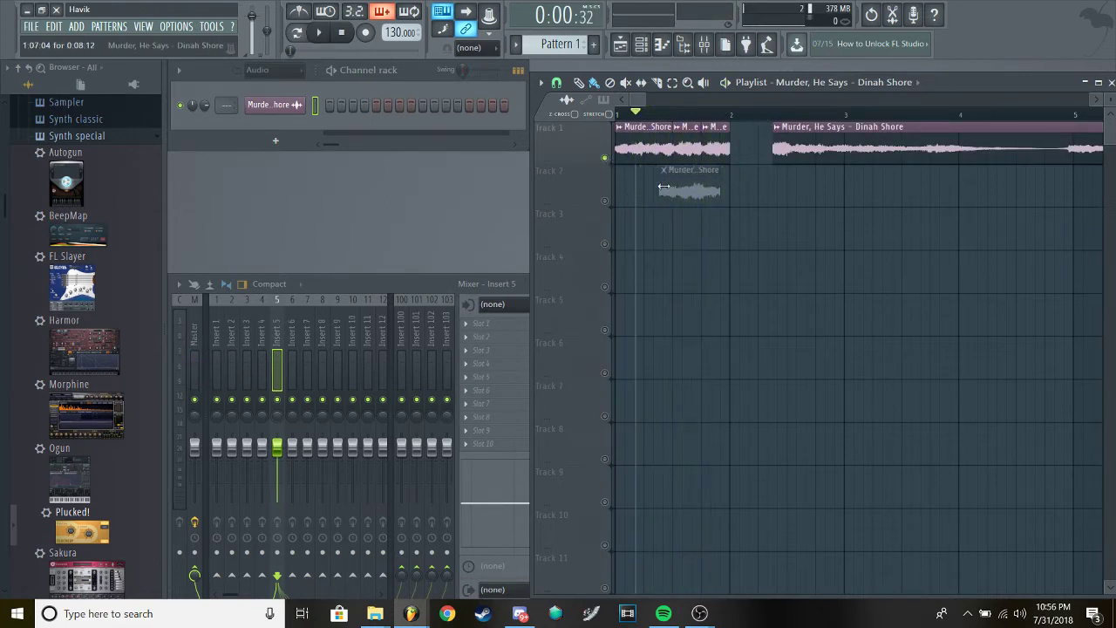
{"action": "left_click", "coordinate": [613, 200]}
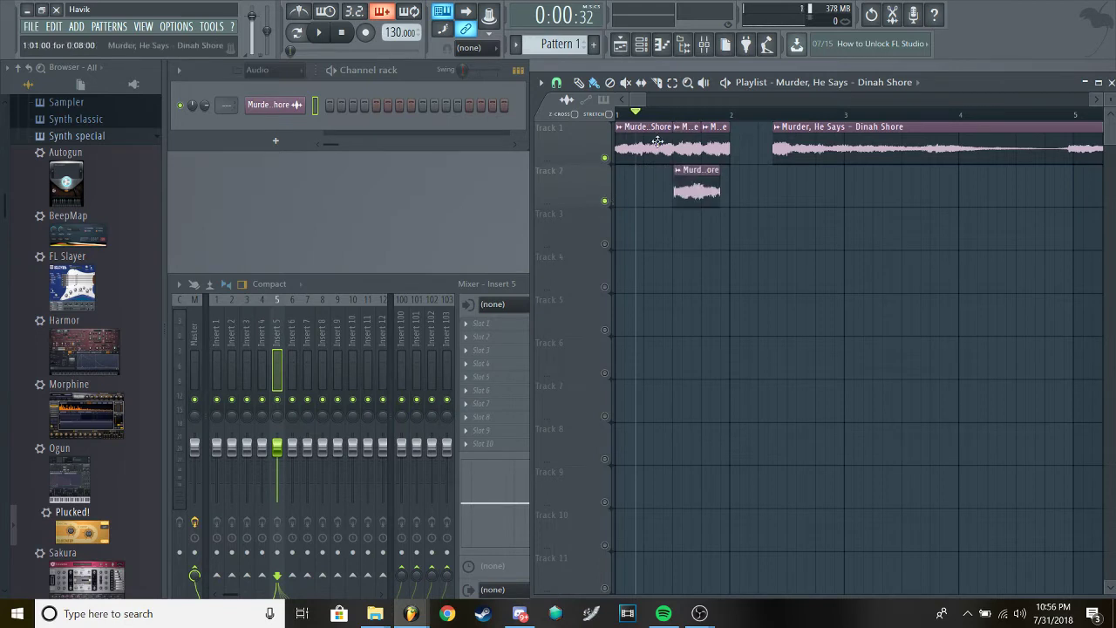
Switch solo between Track 2 and Track 1 while playing, ending with Track 2 soloed
{"action": "right_click", "coordinate": [605, 201]}
{"action": "key", "text": "space"}
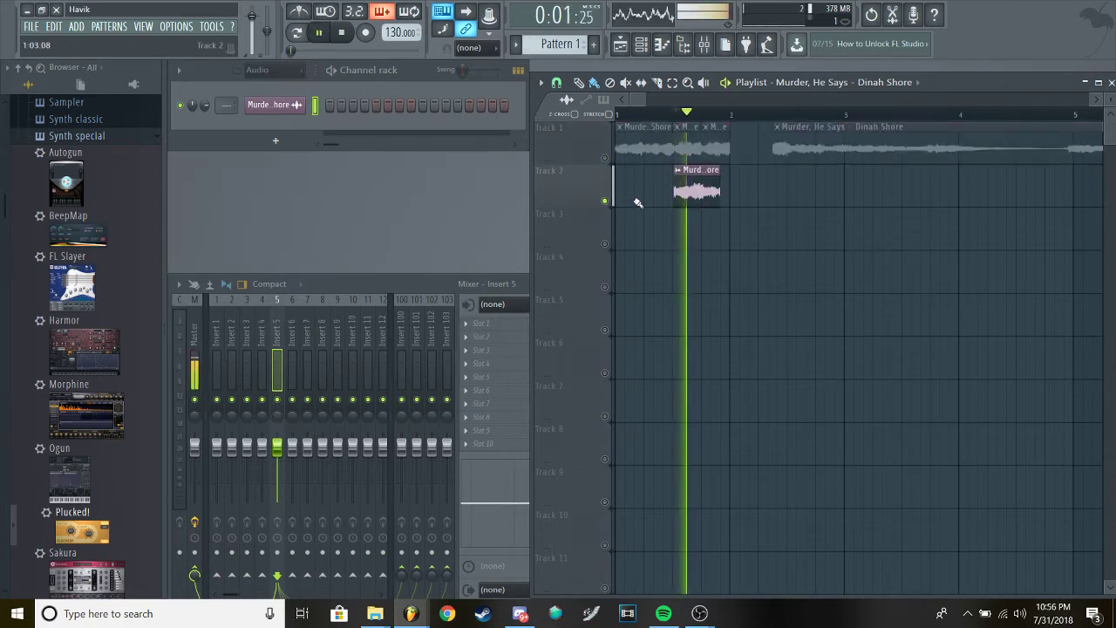
{"action": "key", "text": "space"}
{"action": "key", "text": "space"}
{"action": "key", "text": "space"}
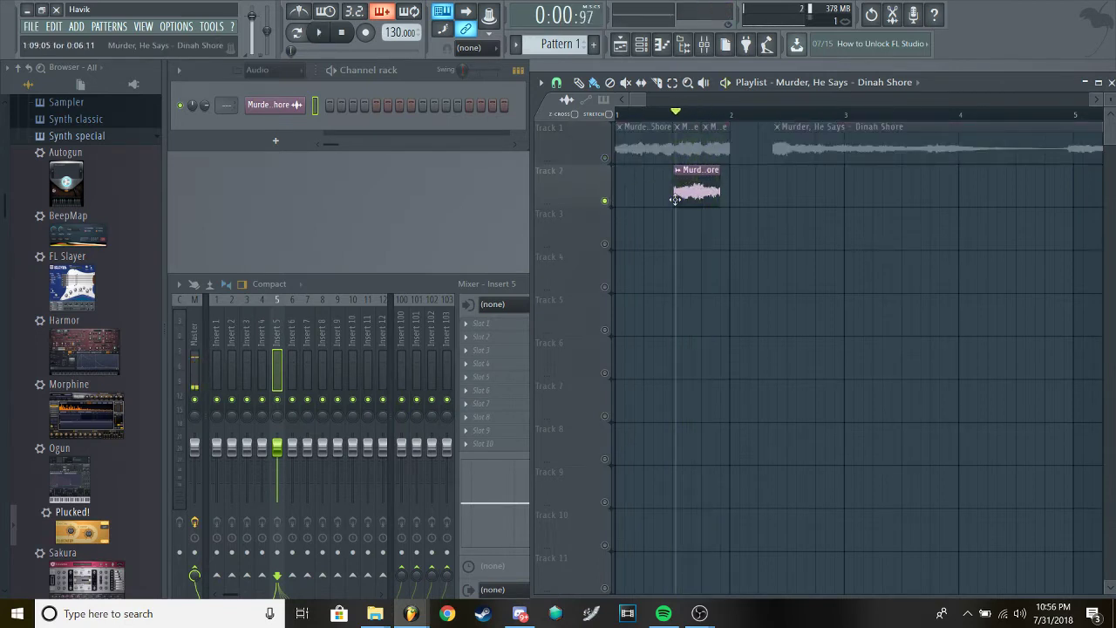
{"action": "left_click", "coordinate": [605, 159]}
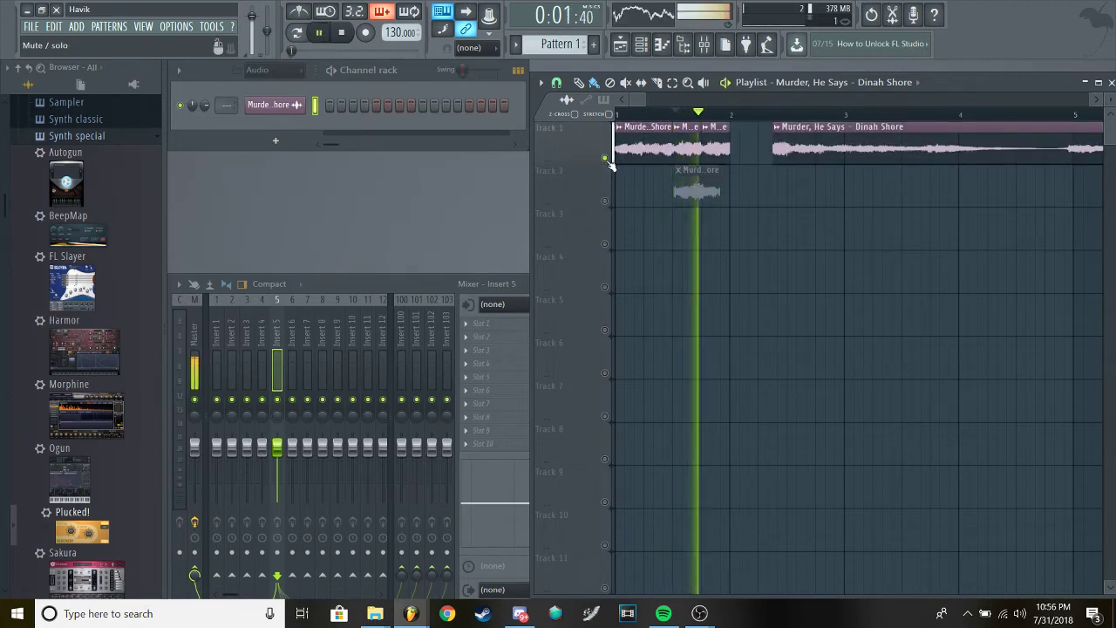
{"action": "key", "text": "space"}
{"action": "right_click", "coordinate": [605, 159]}
{"action": "key", "text": "space"}
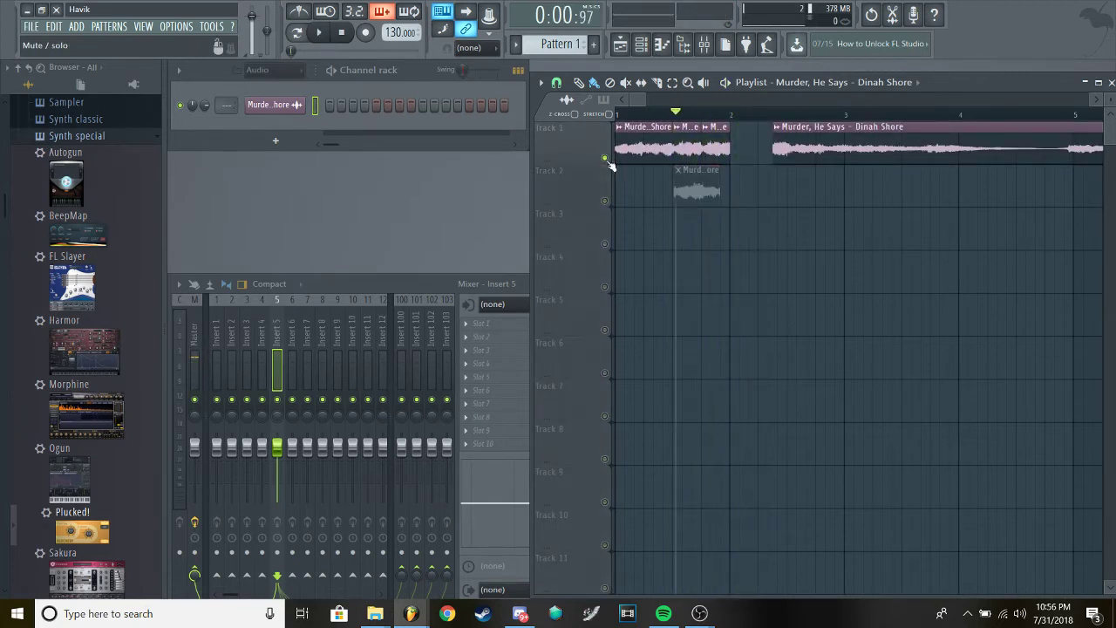
{"action": "key", "text": "space"}
{"action": "key", "text": "space"}
{"action": "right_click", "coordinate": [605, 200]}
{"action": "key", "text": "space"}
{"action": "key", "text": "space"}
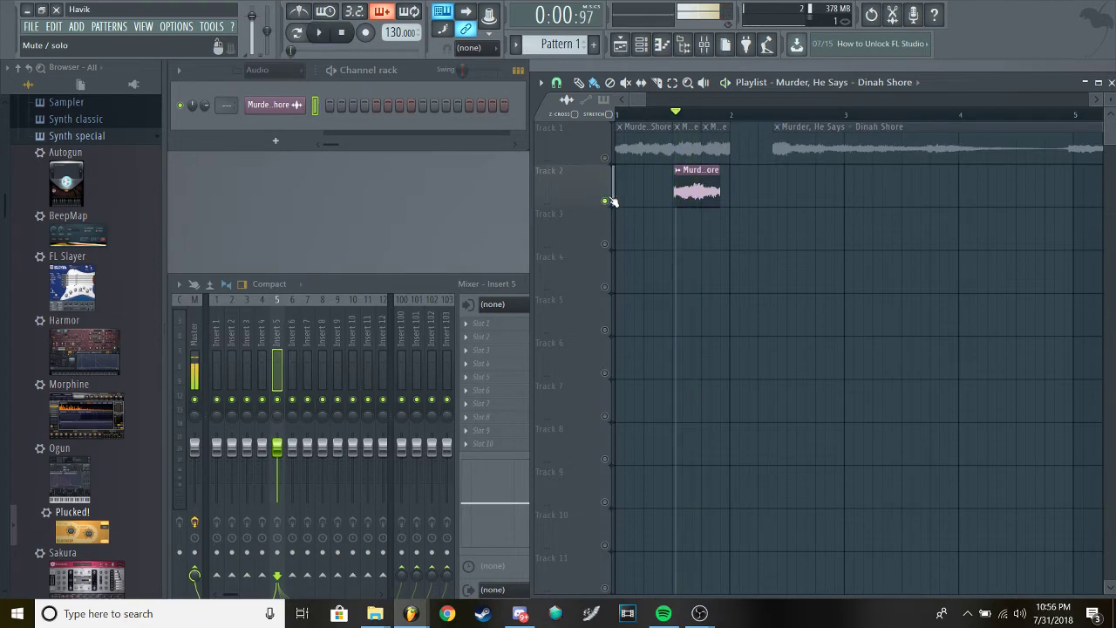
{"action": "key", "text": "space"}
{"action": "key", "text": "space"}
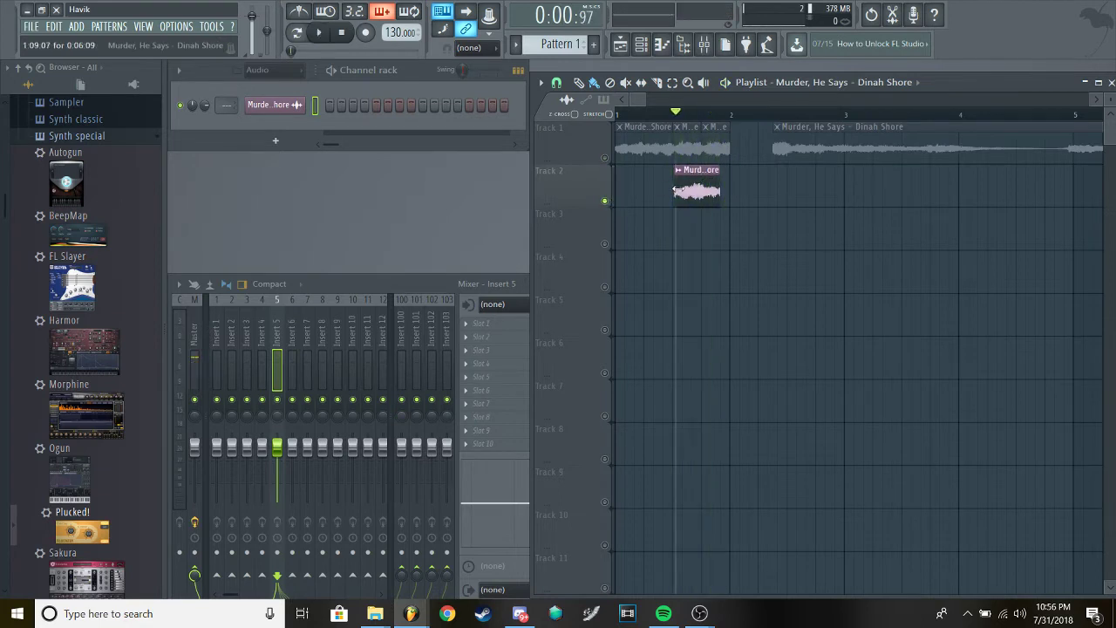
Move the Track 2 slice onto Track 1 and solo Track 1
{"action": "key", "text": "space"}
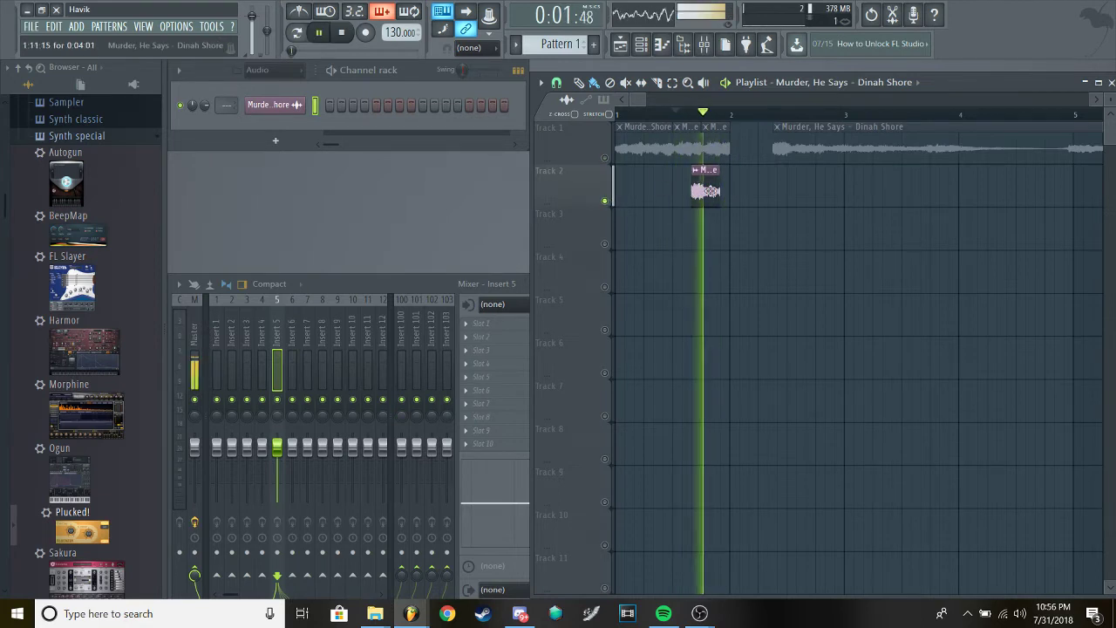
{"action": "key", "text": "space"}
{"action": "left_click_drag", "start_coordinate": [697, 191], "coordinate": [760, 131]}
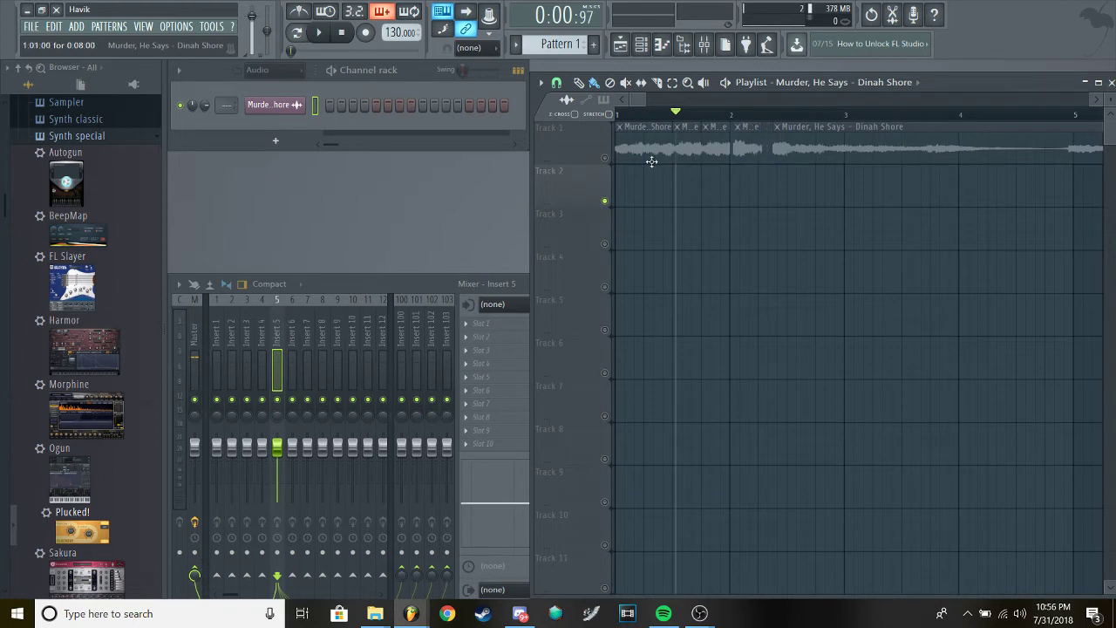
{"action": "right_click", "coordinate": [605, 158]}
{"action": "scroll", "coordinate": [741, 168], "scroll_direction": "up", "scroll_amount": 3}
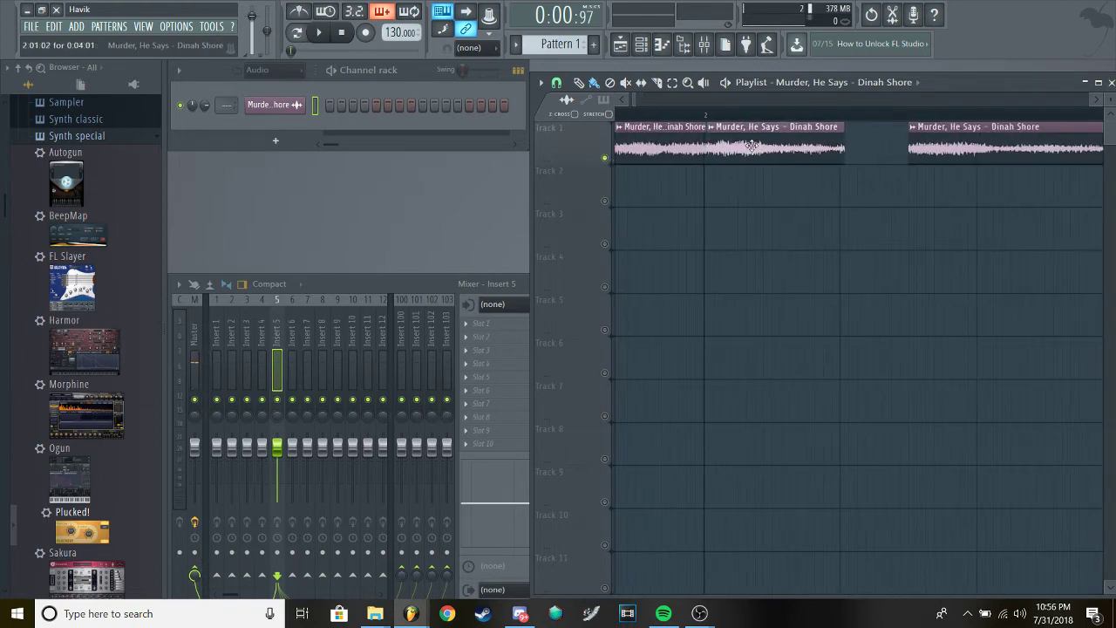
Push the long song clip to near bar 4 and snug the small slice against the first slices
{"action": "left_click", "coordinate": [679, 157], "text": "ctrl"}
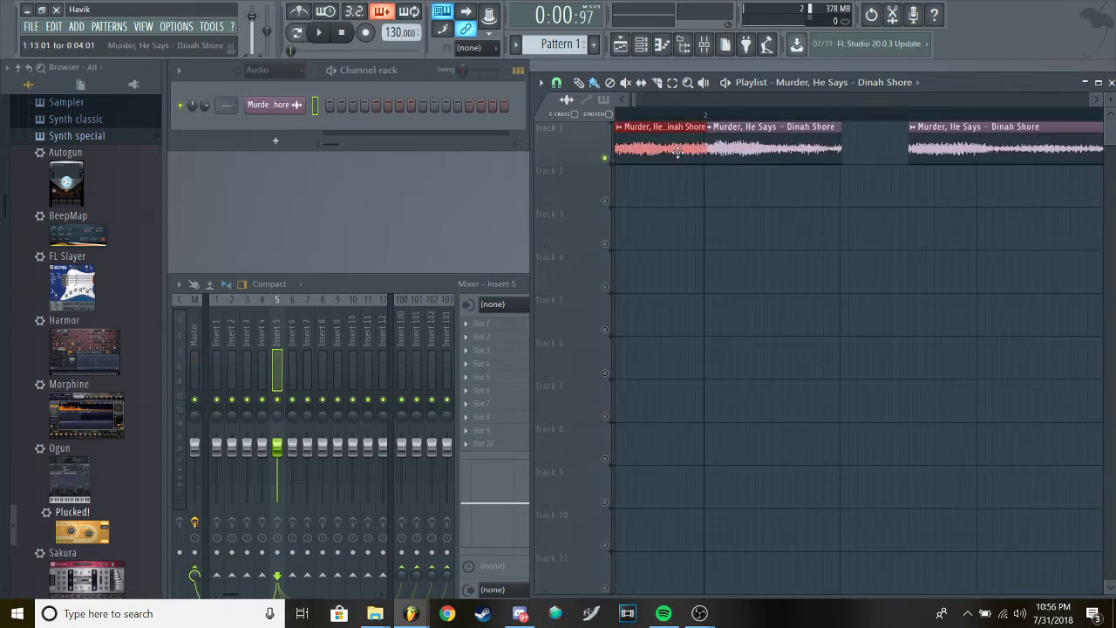
{"action": "left_click", "coordinate": [678, 152]}
{"action": "scroll", "coordinate": [699, 152], "scroll_direction": "down", "scroll_amount": 2}
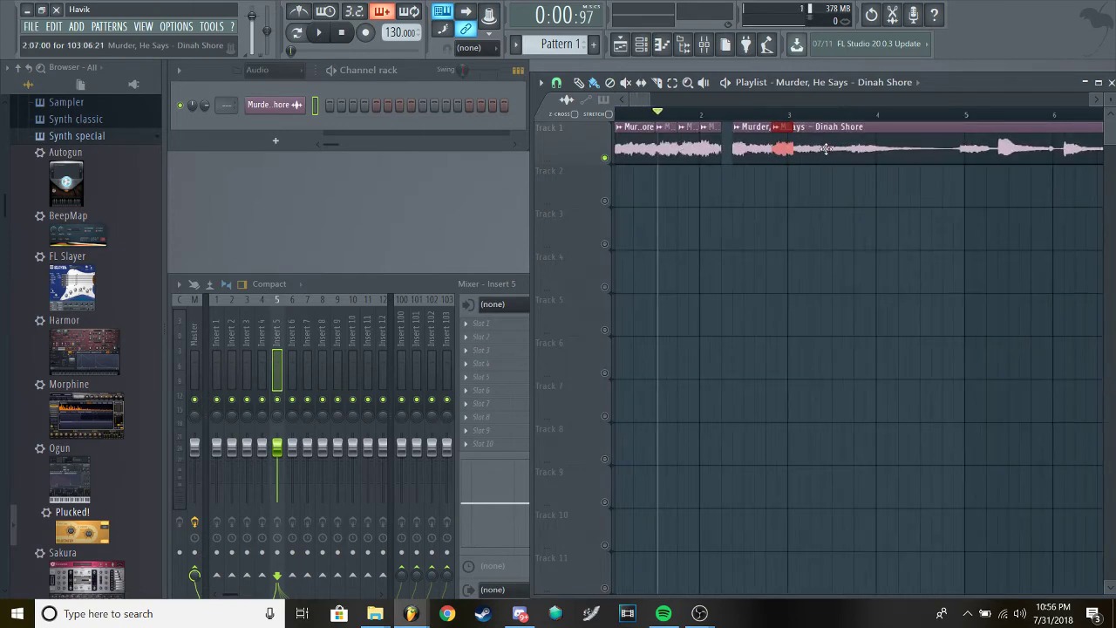
{"action": "left_click_drag", "start_coordinate": [825, 149], "coordinate": [962, 149]}
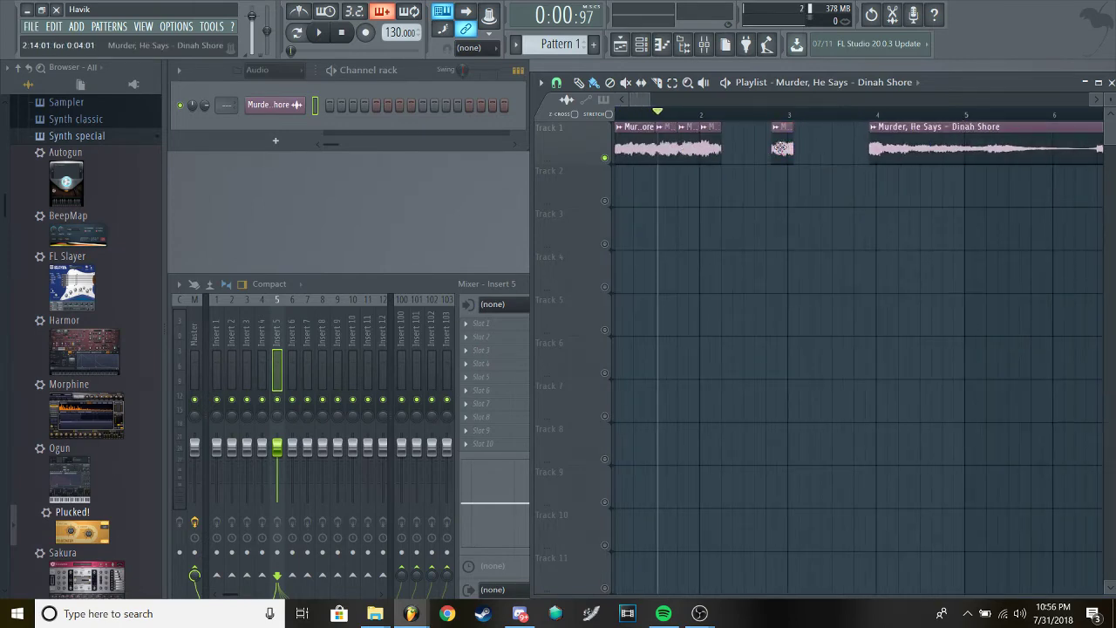
{"action": "left_click_drag", "start_coordinate": [781, 148], "coordinate": [736, 146]}
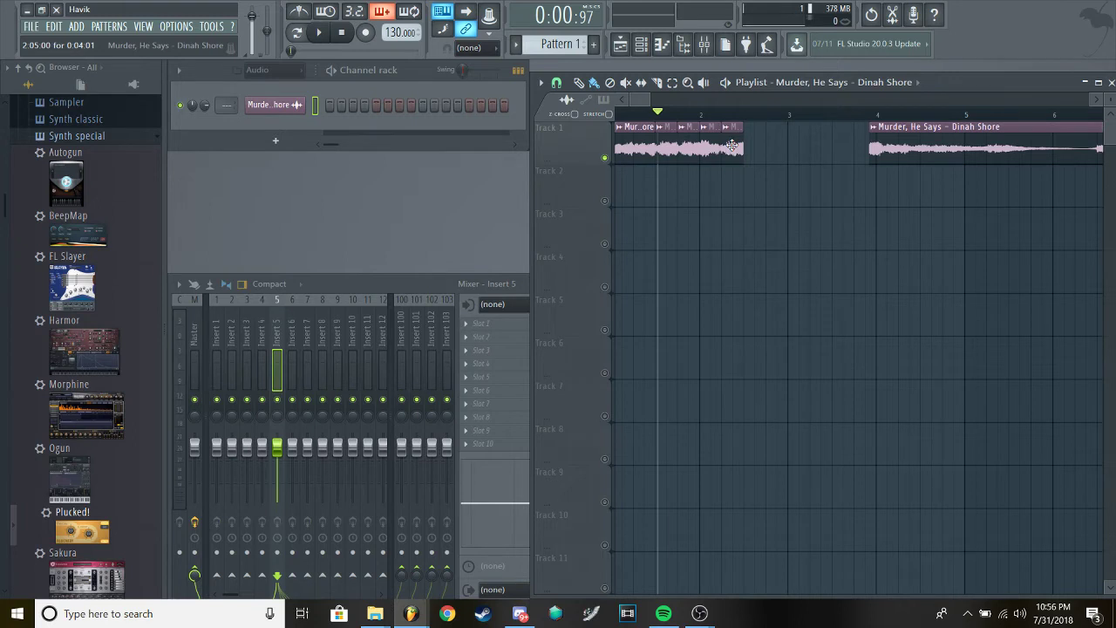
{"action": "key", "text": "space"}
{"action": "key", "text": "space"}
{"action": "key", "text": "space"}
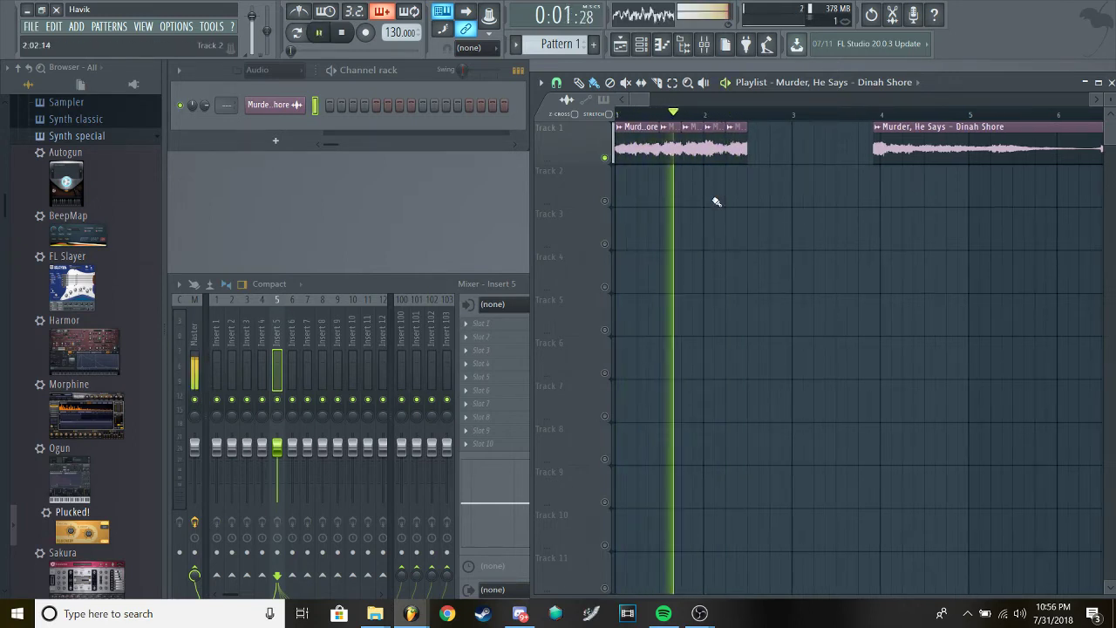
{"action": "key", "text": "space"}
Shorten the second slice on Track 1 and preview the slice loop
{"action": "scroll", "coordinate": [716, 201], "scroll_direction": "up", "scroll_amount": 2}
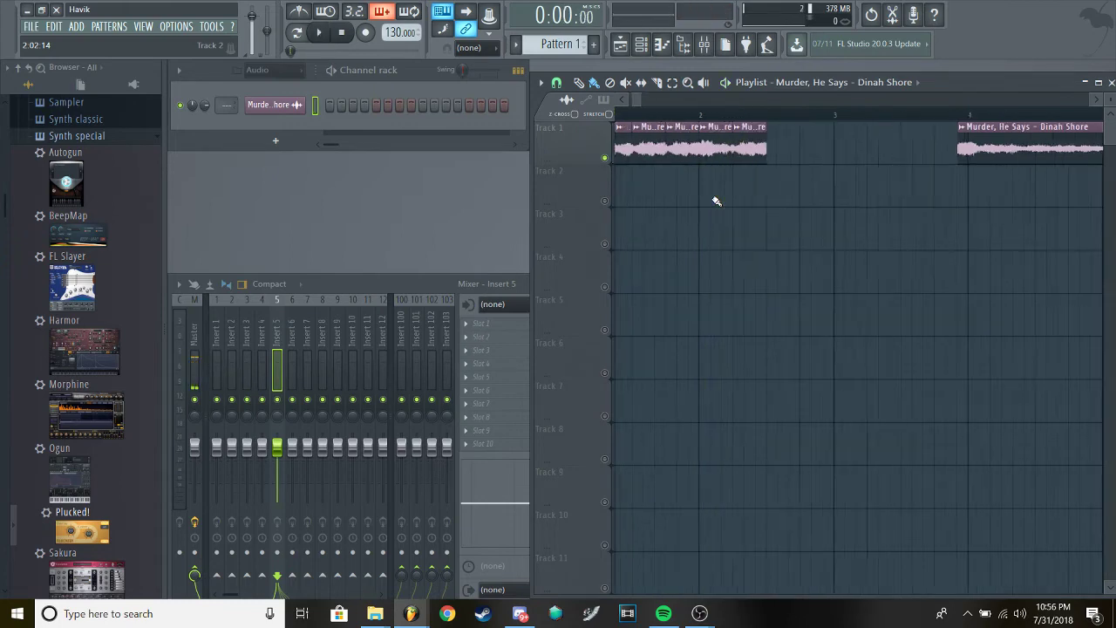
{"action": "scroll", "coordinate": [715, 201], "scroll_direction": "up", "scroll_amount": 3}
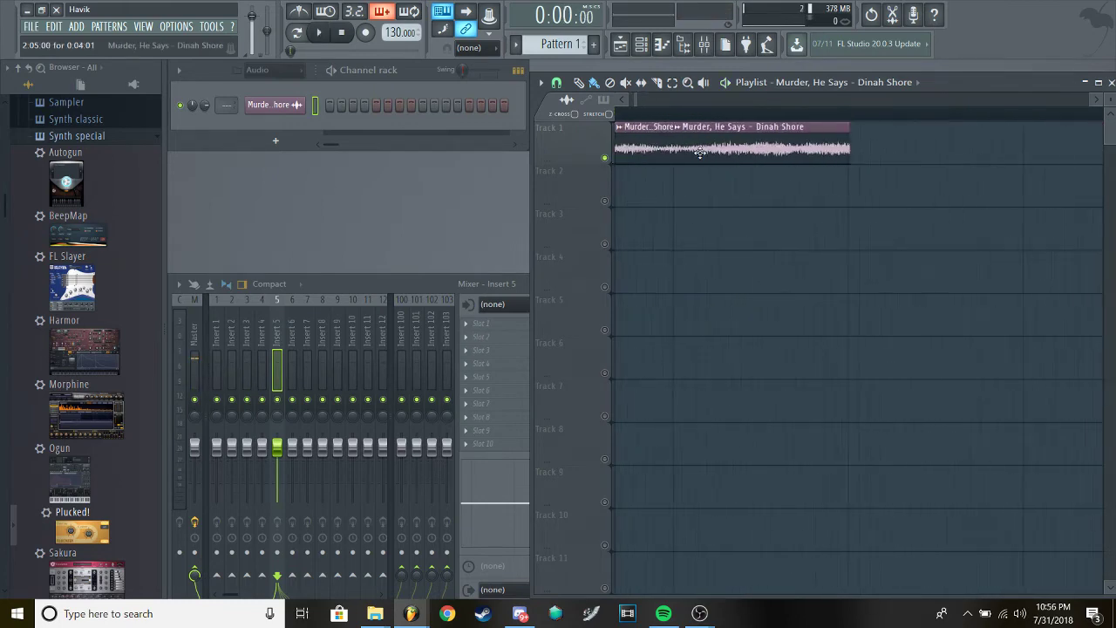
{"action": "left_click_drag", "start_coordinate": [699, 152], "coordinate": [705, 153]}
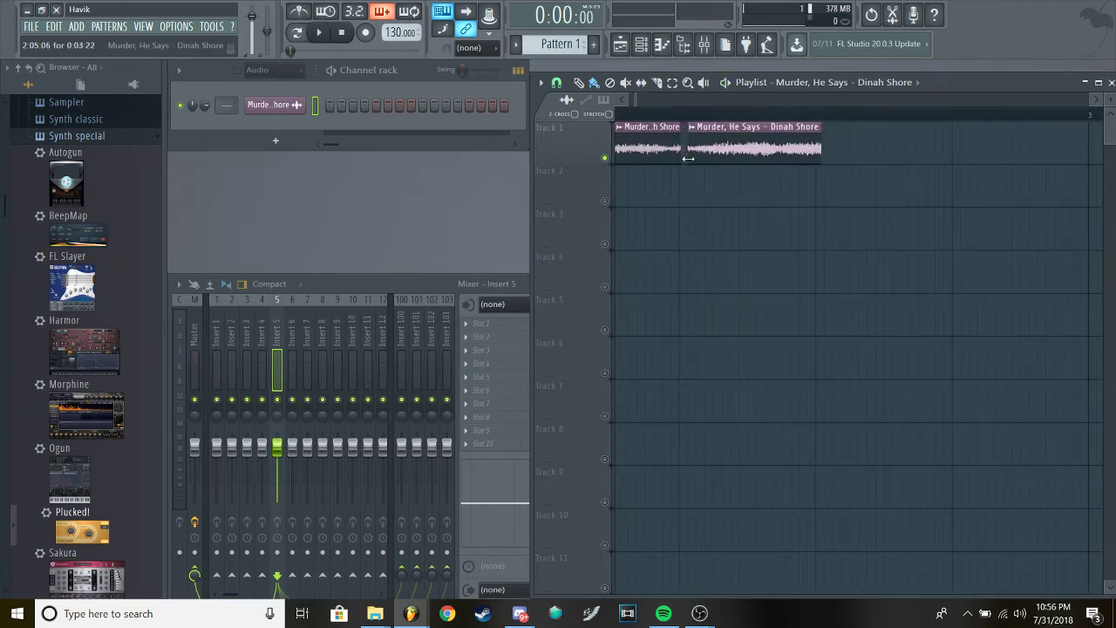
{"action": "scroll", "coordinate": [720, 170], "scroll_direction": "down", "scroll_amount": 1}
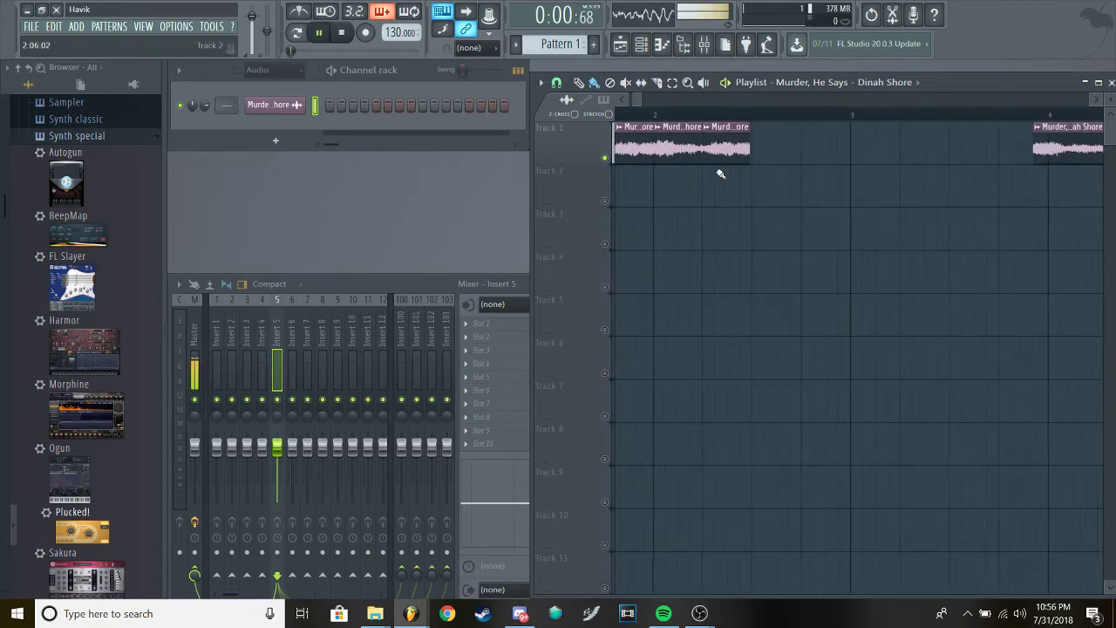
{"action": "key", "text": "space"}
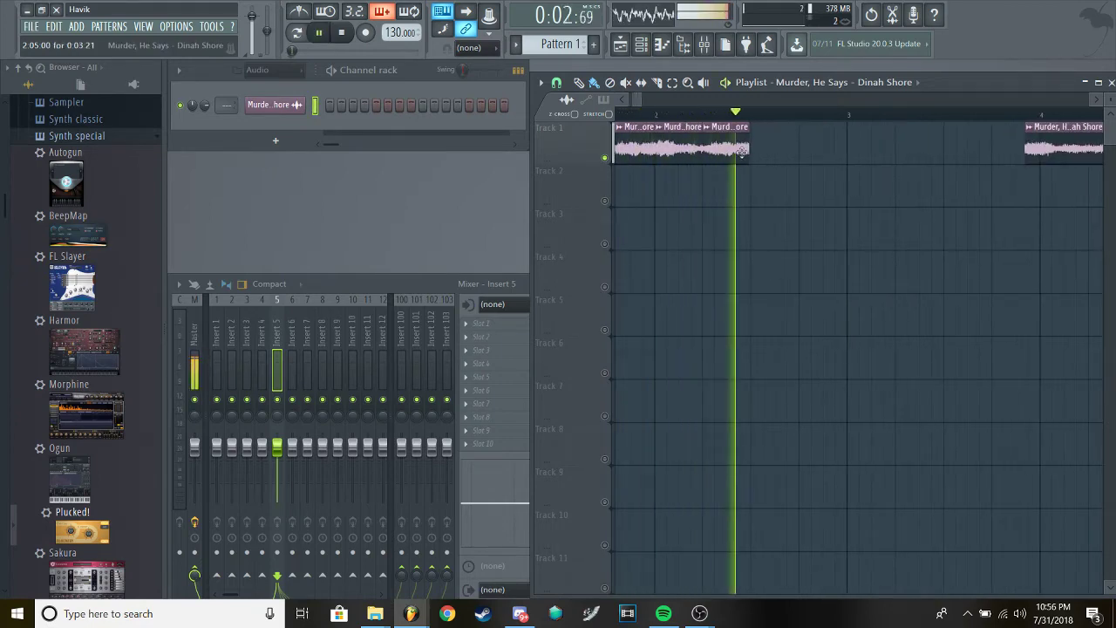
{"action": "key", "text": "space"}
{"action": "scroll", "coordinate": [747, 149], "scroll_direction": "up", "scroll_amount": 2}
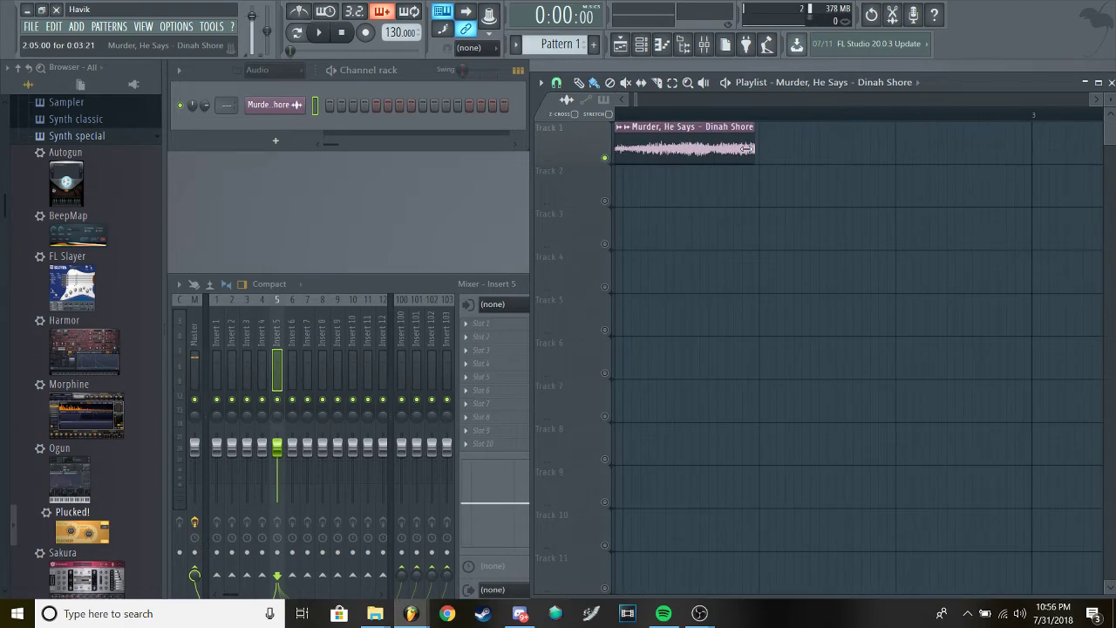
{"action": "scroll", "coordinate": [748, 149], "scroll_direction": "up", "scroll_amount": 1}
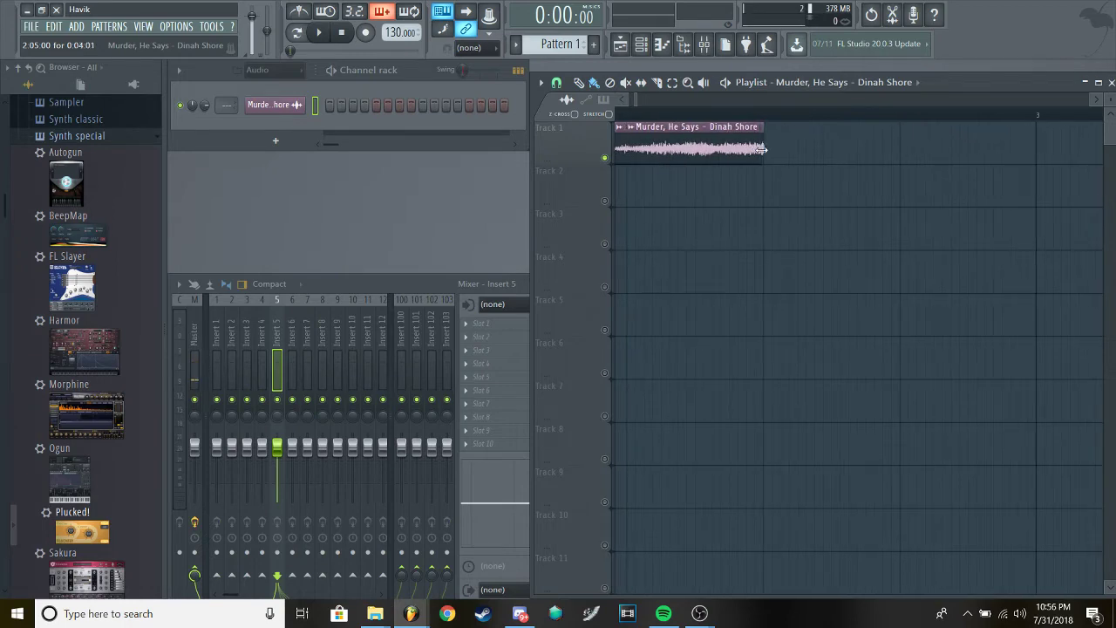
{"action": "scroll", "coordinate": [767, 149], "scroll_direction": "down", "scroll_amount": 1}
{"action": "left_click_drag", "start_coordinate": [779, 148], "coordinate": [716, 144]}
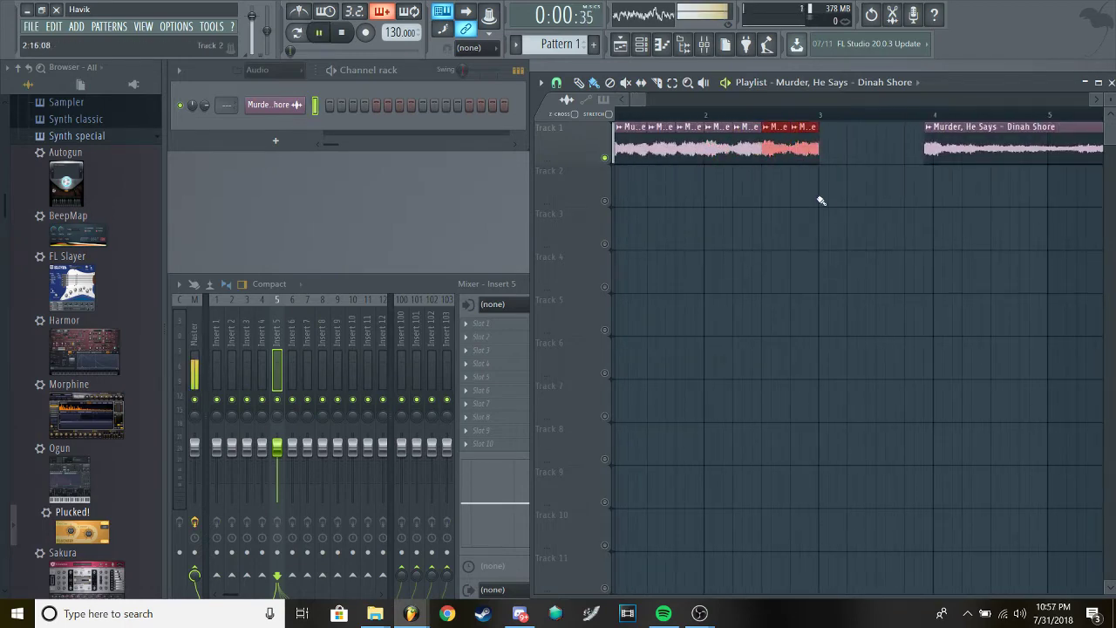
{"action": "scroll", "coordinate": [842, 218], "scroll_direction": "down", "scroll_amount": 2}
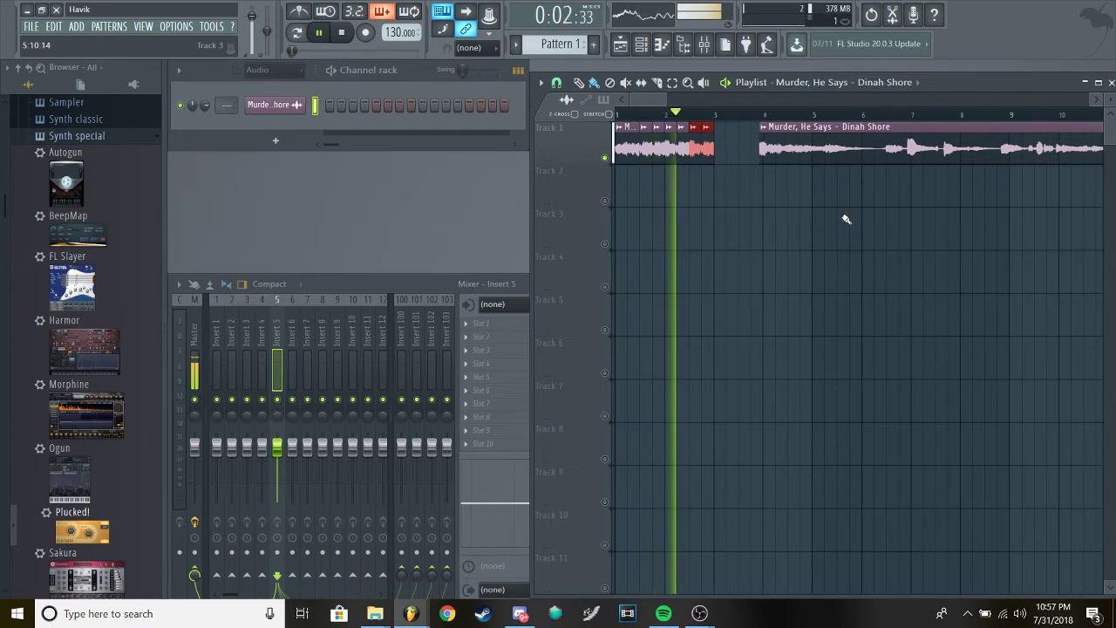
{"action": "key", "text": "space"}
{"action": "scroll", "coordinate": [702, 195], "scroll_direction": "up", "scroll_amount": 1}
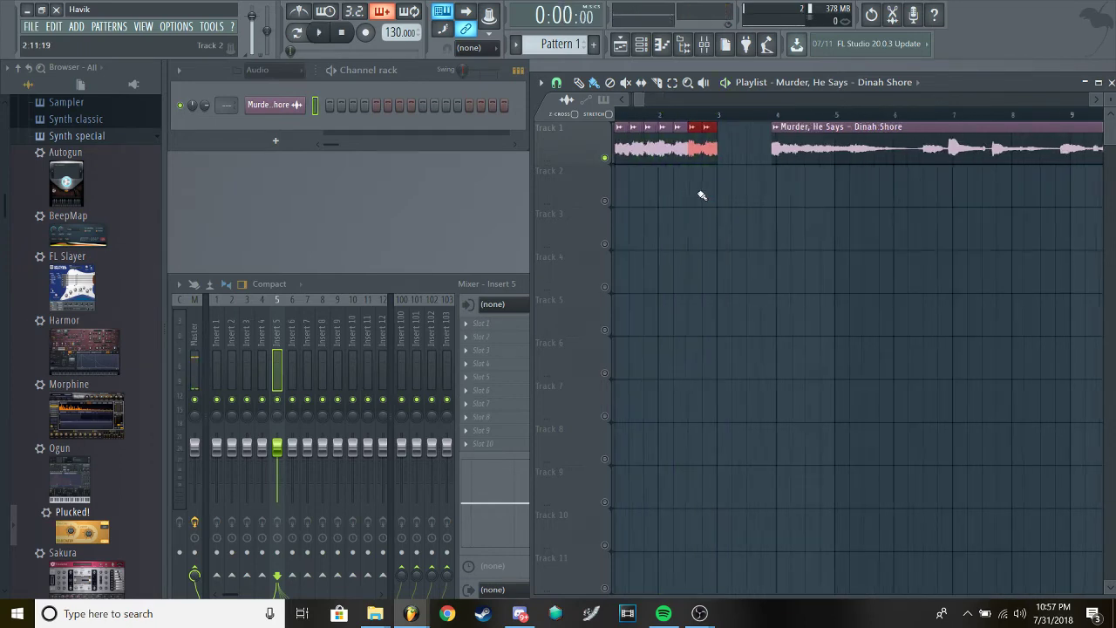
{"action": "scroll", "coordinate": [701, 194], "scroll_direction": "up", "scroll_amount": 2}
{"action": "scroll", "coordinate": [701, 194], "scroll_direction": "up", "scroll_amount": 2}
{"action": "scroll", "coordinate": [701, 194], "scroll_direction": "down", "scroll_amount": 3}
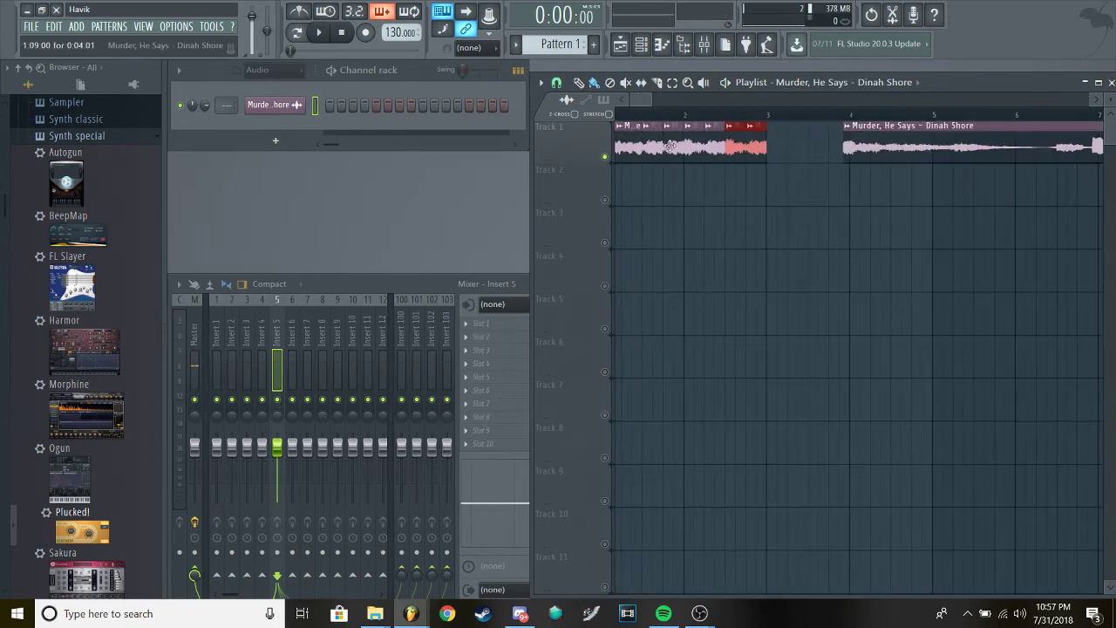
{"action": "scroll", "coordinate": [679, 144], "scroll_direction": "up", "scroll_amount": 2}
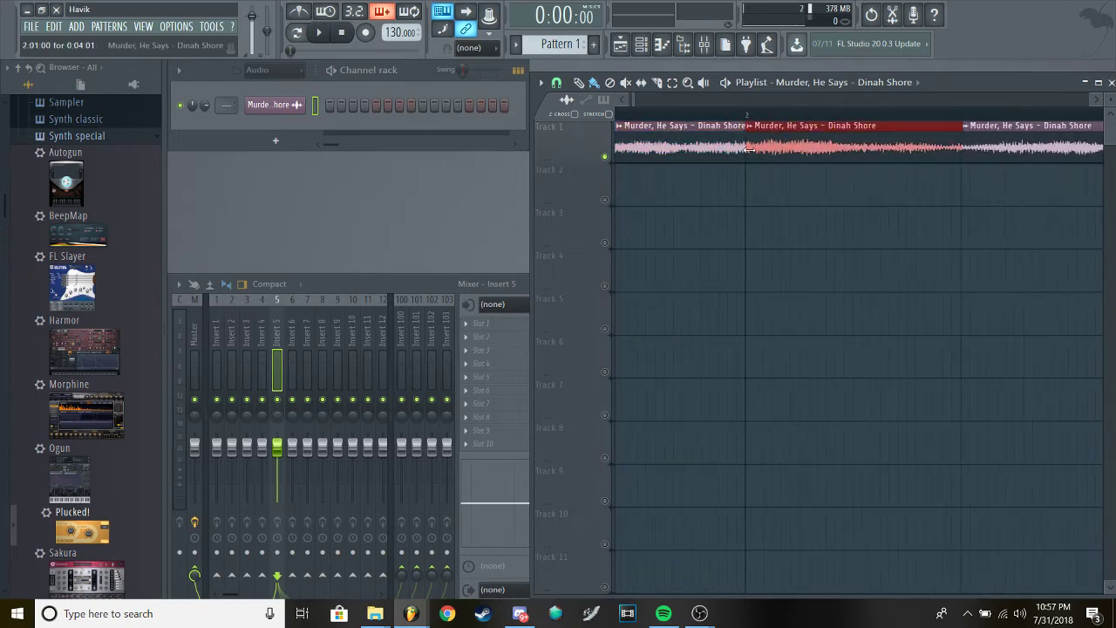
{"action": "scroll", "coordinate": [780, 154], "scroll_direction": "down", "scroll_amount": 2}
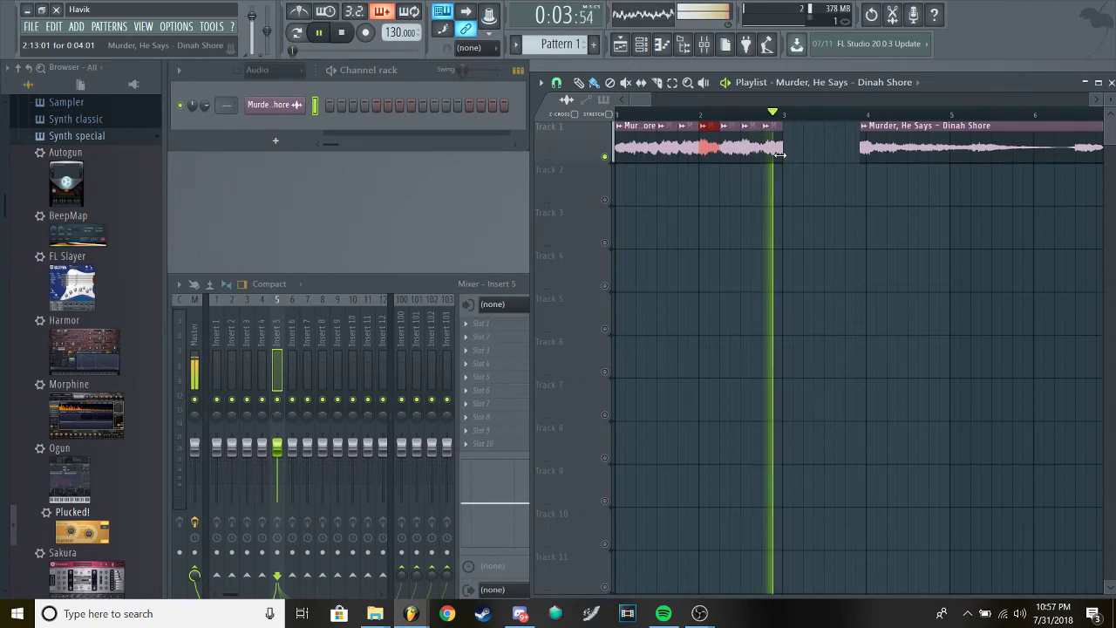
{"action": "key", "text": "space"}
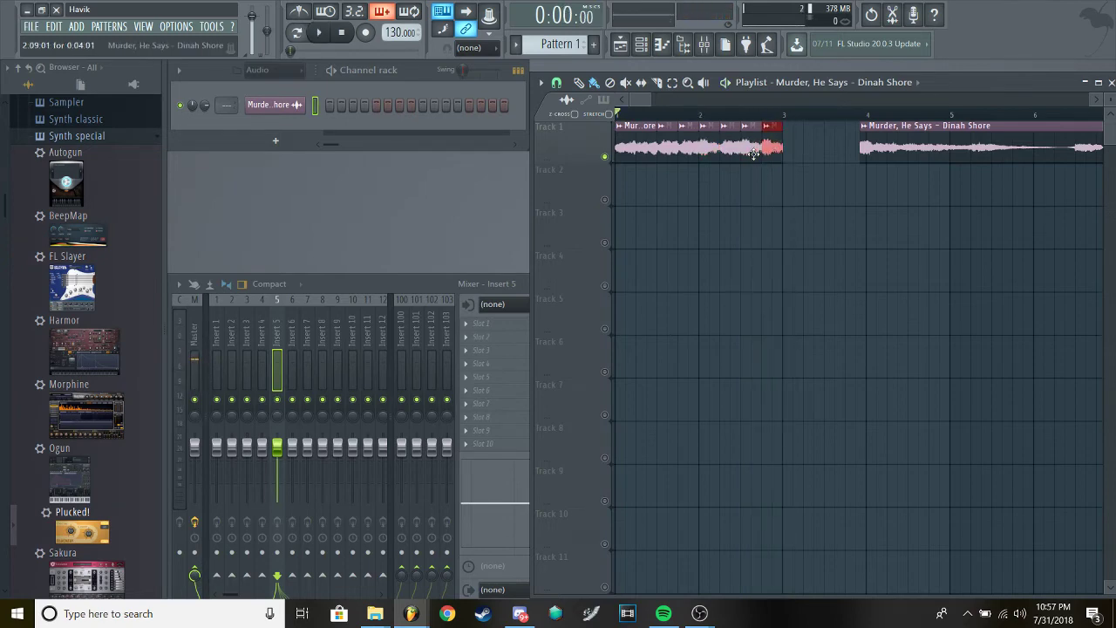
{"action": "key", "text": "space"}
{"action": "scroll", "coordinate": [784, 217], "scroll_direction": "up", "scroll_amount": 3}
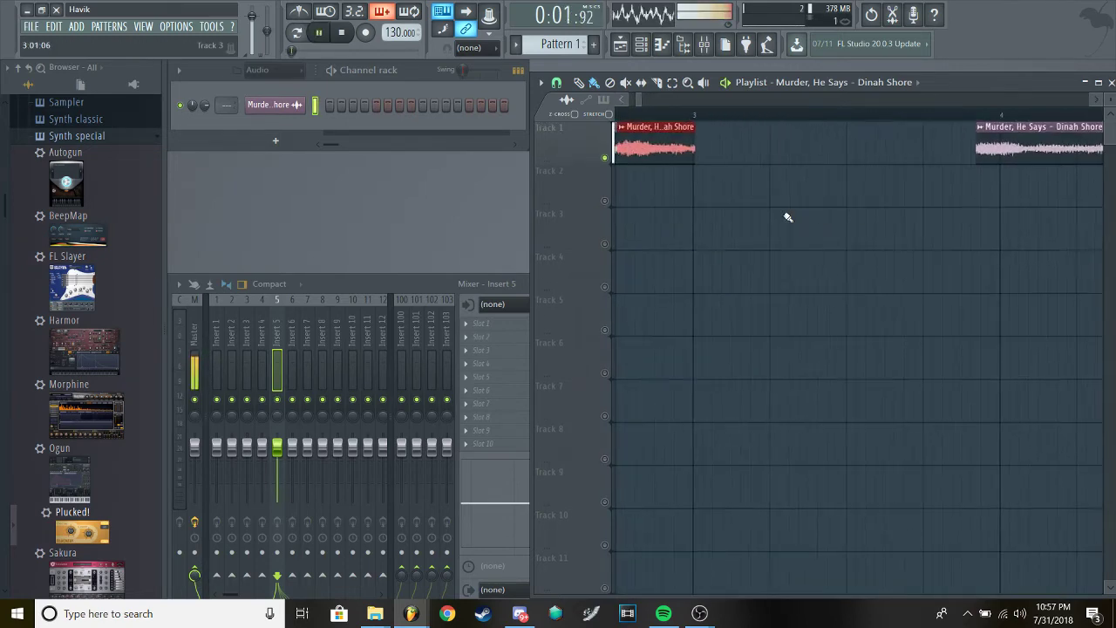
{"action": "scroll", "coordinate": [788, 216], "scroll_direction": "down", "scroll_amount": 3}
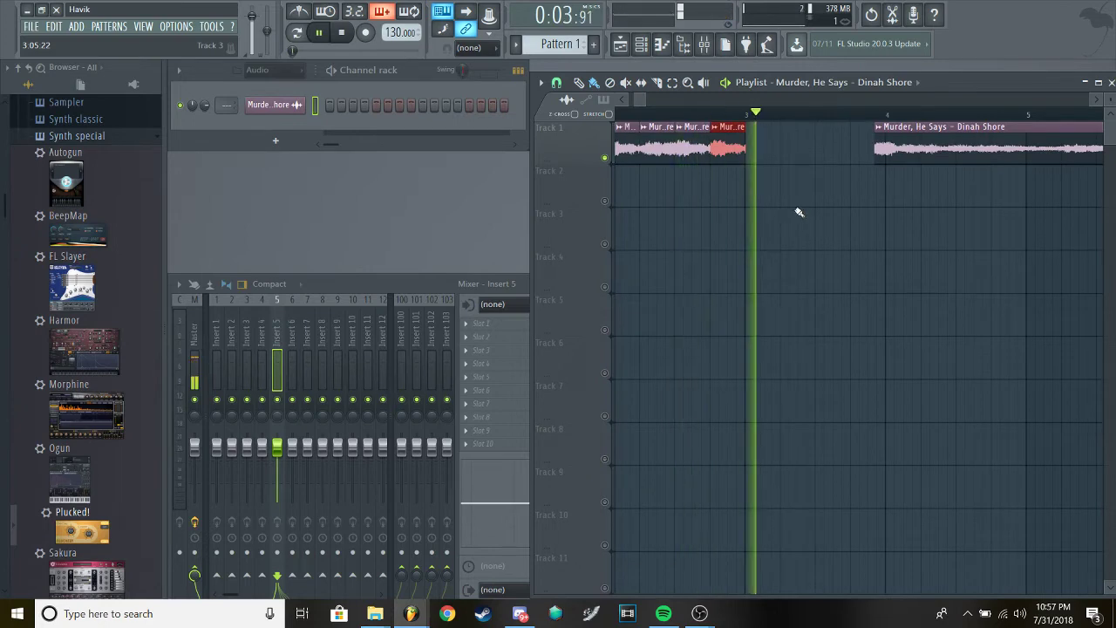
{"action": "key", "text": "space"}
{"action": "scroll", "coordinate": [865, 172], "scroll_direction": "down", "scroll_amount": 3}
{"action": "key", "text": "space"}
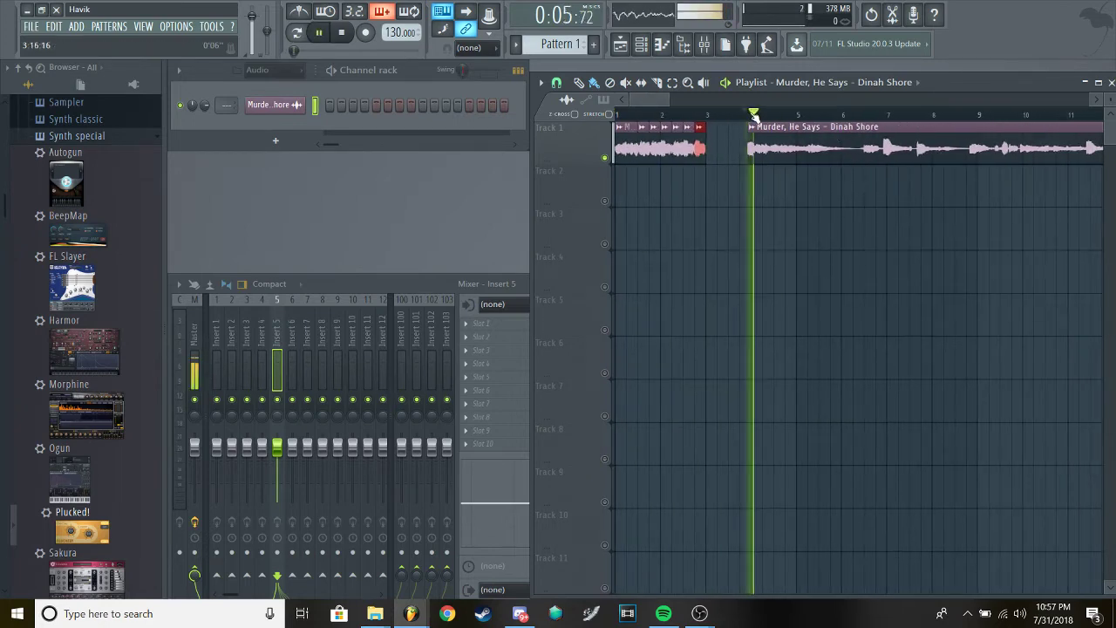
{"action": "key", "text": "space"}
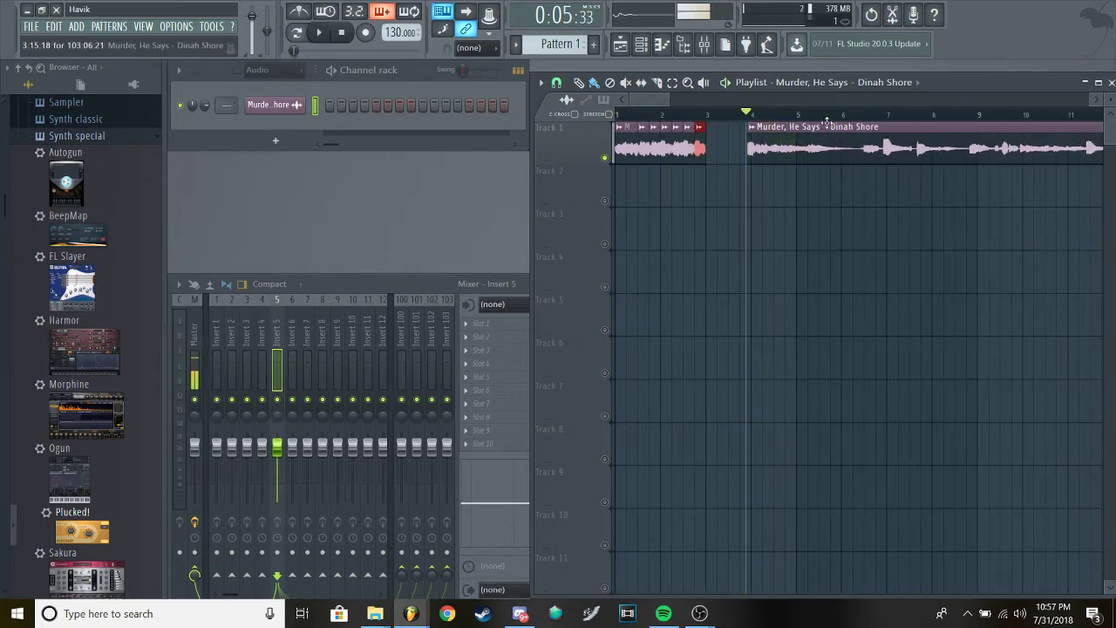
{"action": "left_click_drag", "start_coordinate": [776, 117], "coordinate": [802, 117]}
{"action": "left_click", "coordinate": [823, 116]}
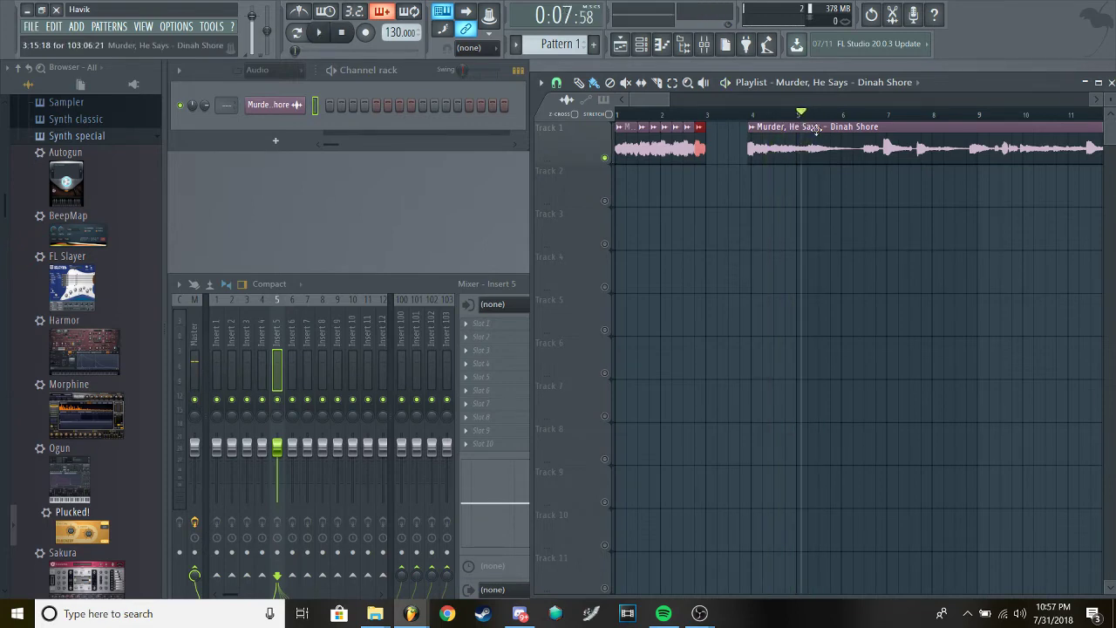
{"action": "scroll", "coordinate": [746, 123], "scroll_direction": "down", "scroll_amount": 5}
Delete the unwanted long song clip from Track 1
{"action": "key", "text": "space"}
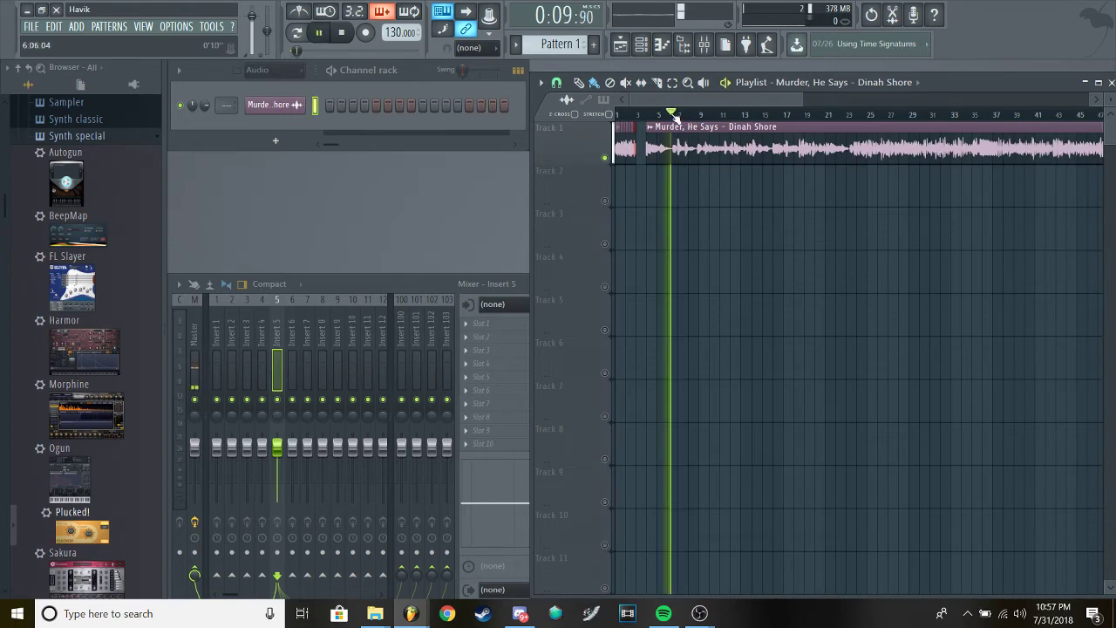
{"action": "key", "text": "space"}
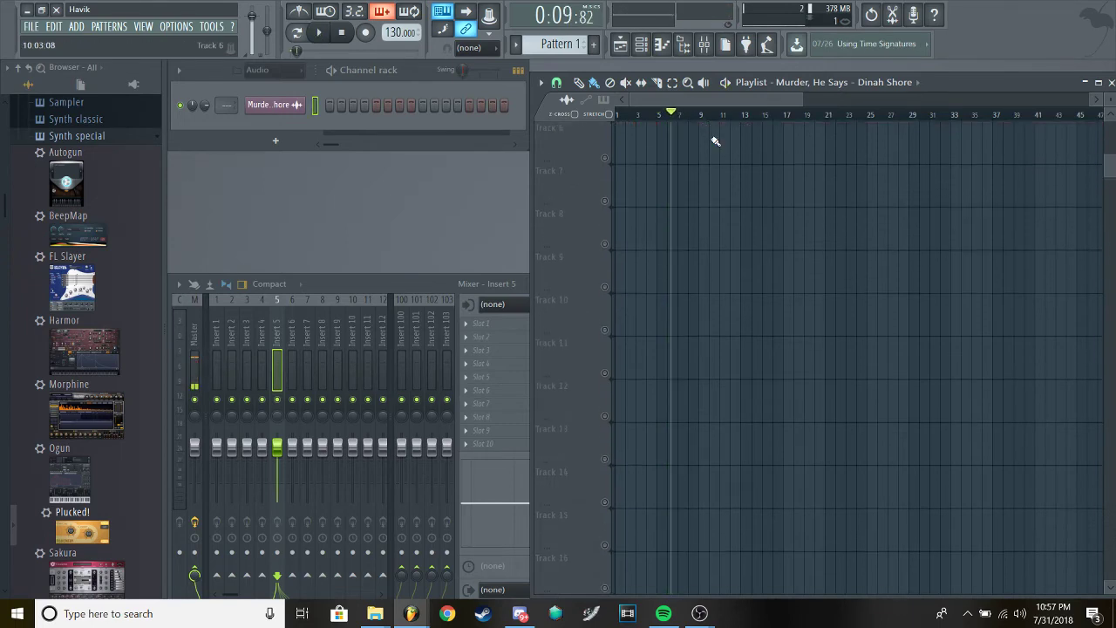
{"action": "scroll", "coordinate": [712, 139], "scroll_direction": "down", "scroll_amount": 2}
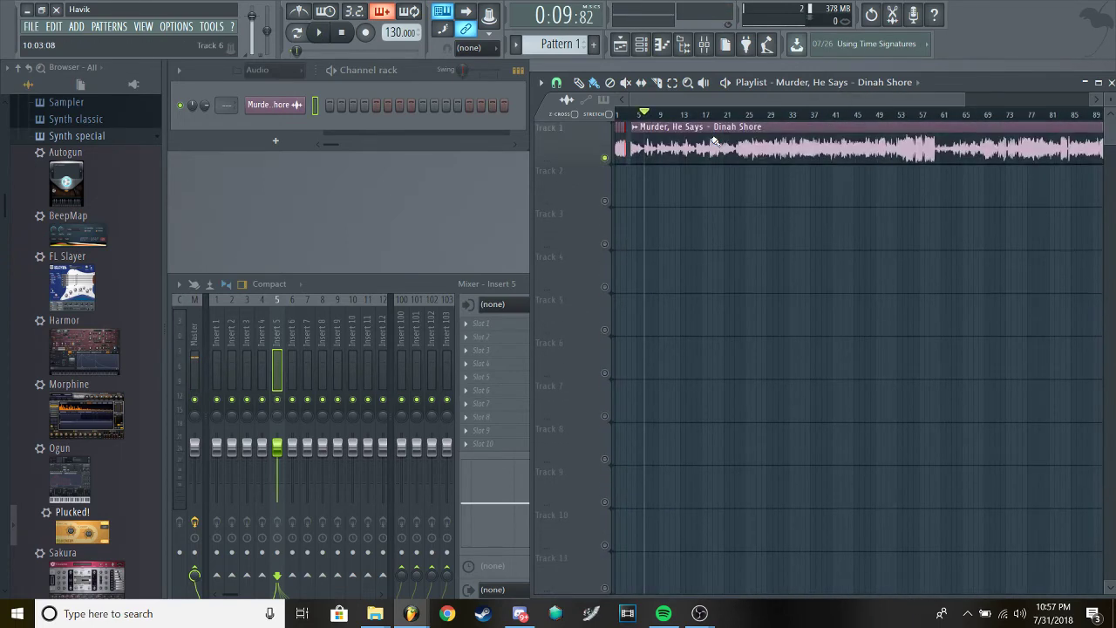
{"action": "right_click", "coordinate": [713, 142]}
Unsolo Track 1 and audition the song with all tracks playing
{"action": "scroll", "coordinate": [672, 160], "scroll_direction": "up", "scroll_amount": 3}
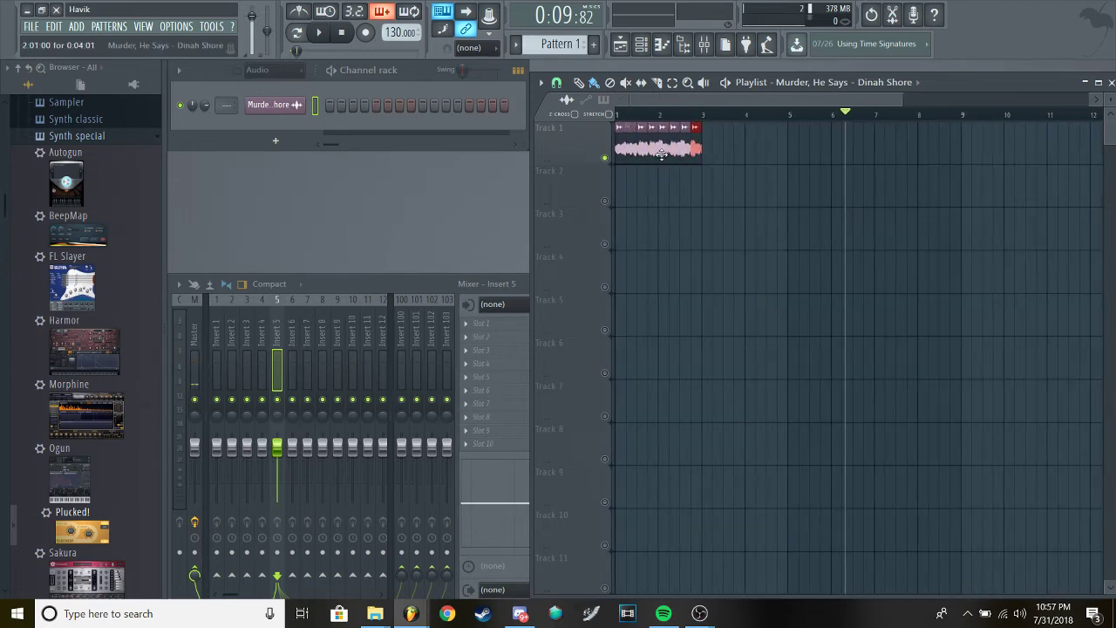
{"action": "right_click", "coordinate": [606, 158]}
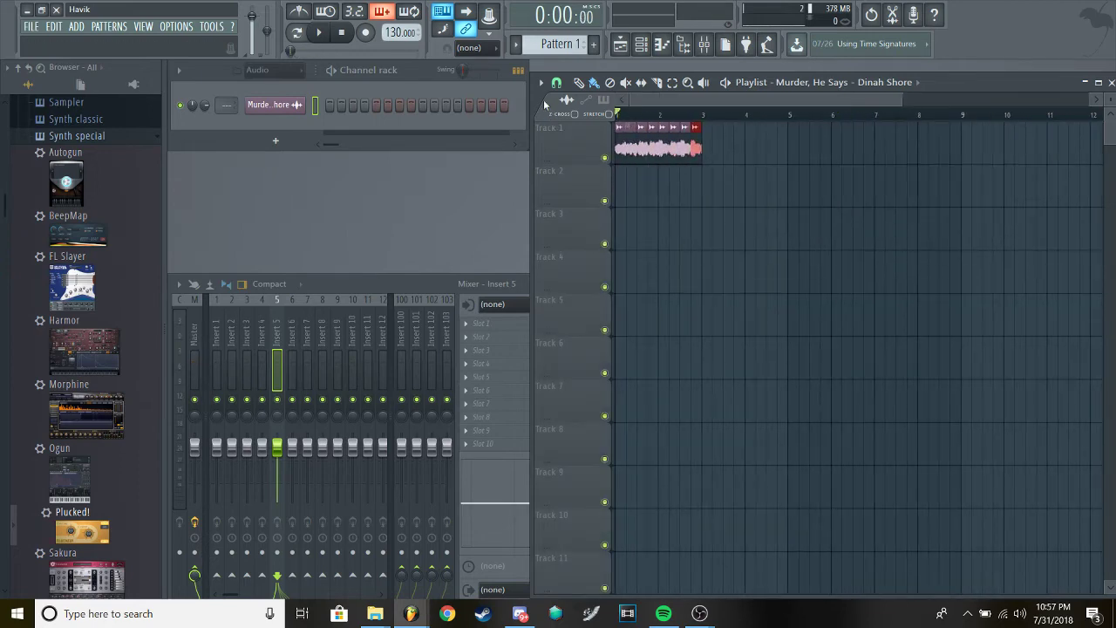
{"action": "key", "text": "space"}
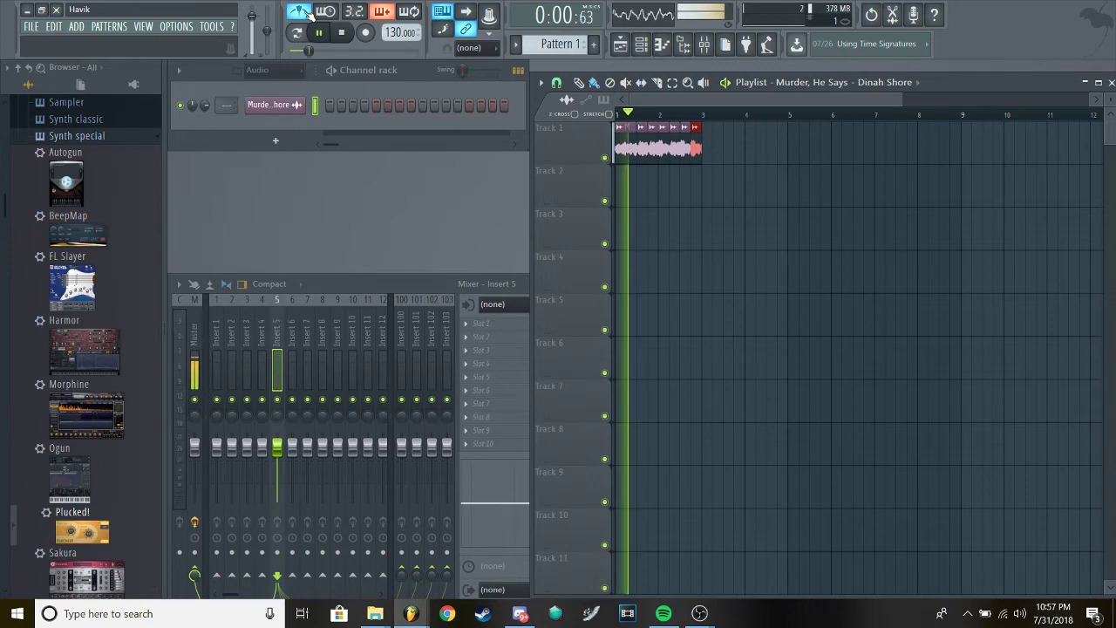
{"action": "key", "text": "space"}
Set the Dinah Shore sample's time stretching mode to Project tempo and preview the stretched loop
{"action": "double_click", "coordinate": [624, 146]}
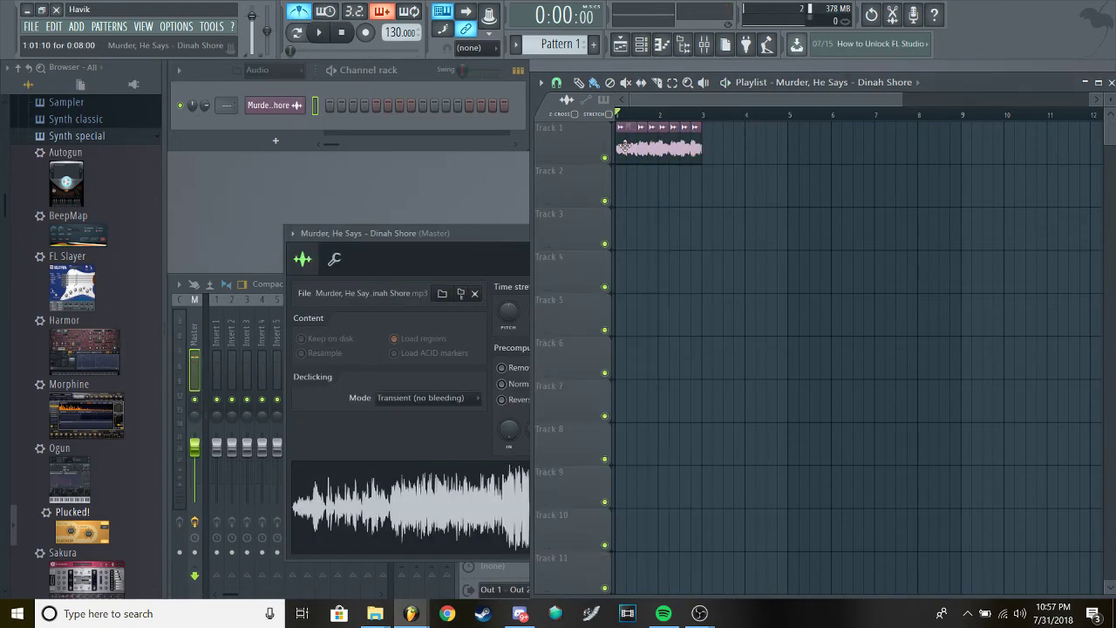
{"action": "left_click", "coordinate": [586, 315]}
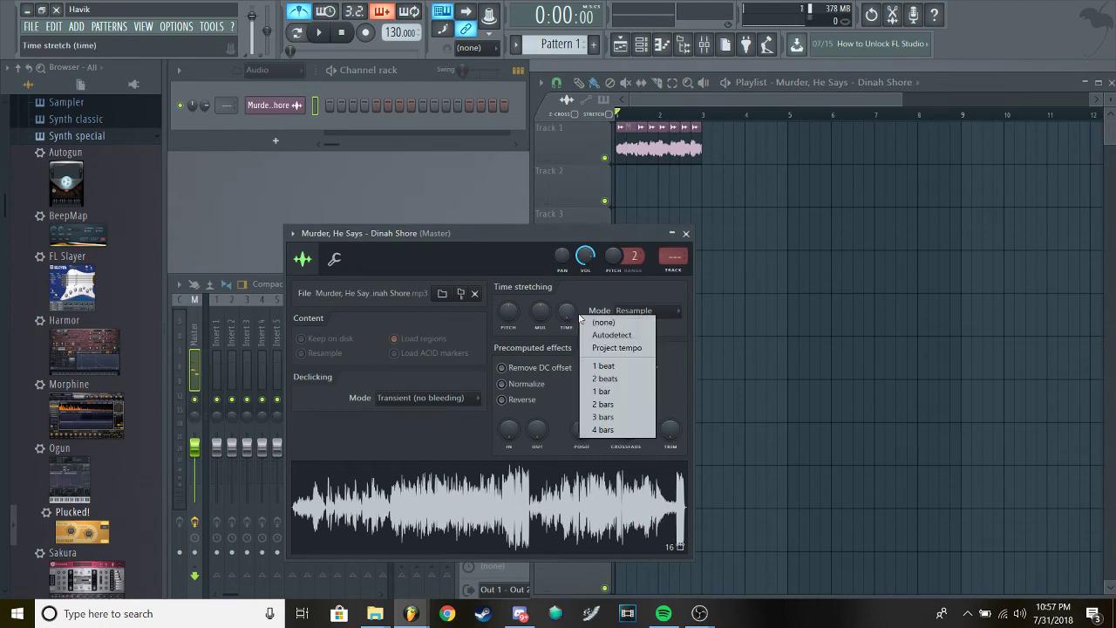
{"action": "left_click", "coordinate": [604, 348]}
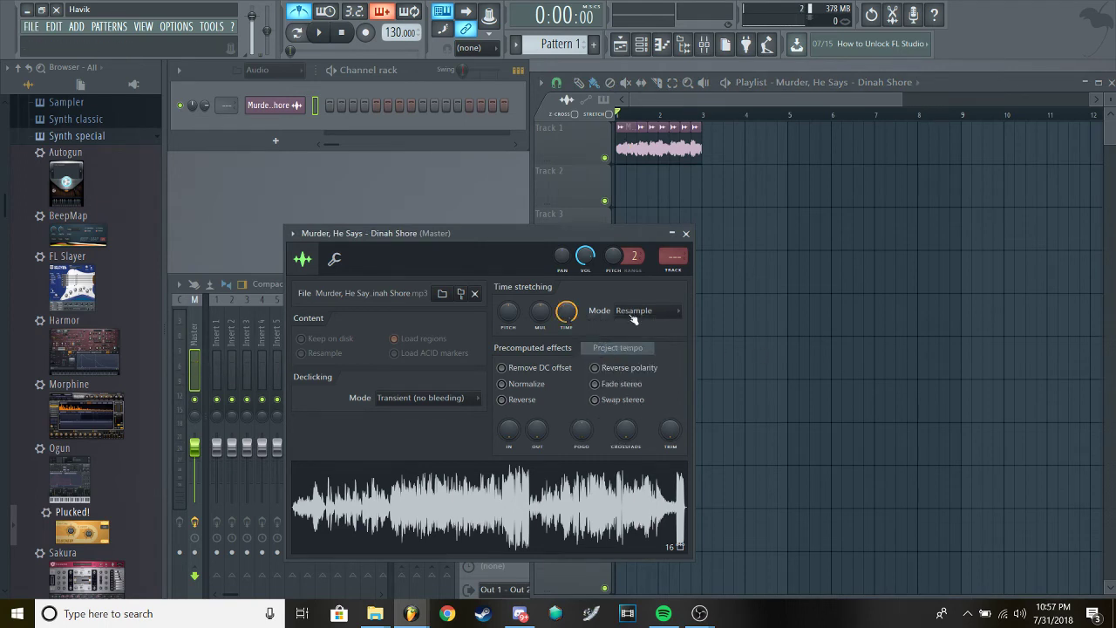
{"action": "left_click", "coordinate": [686, 236]}
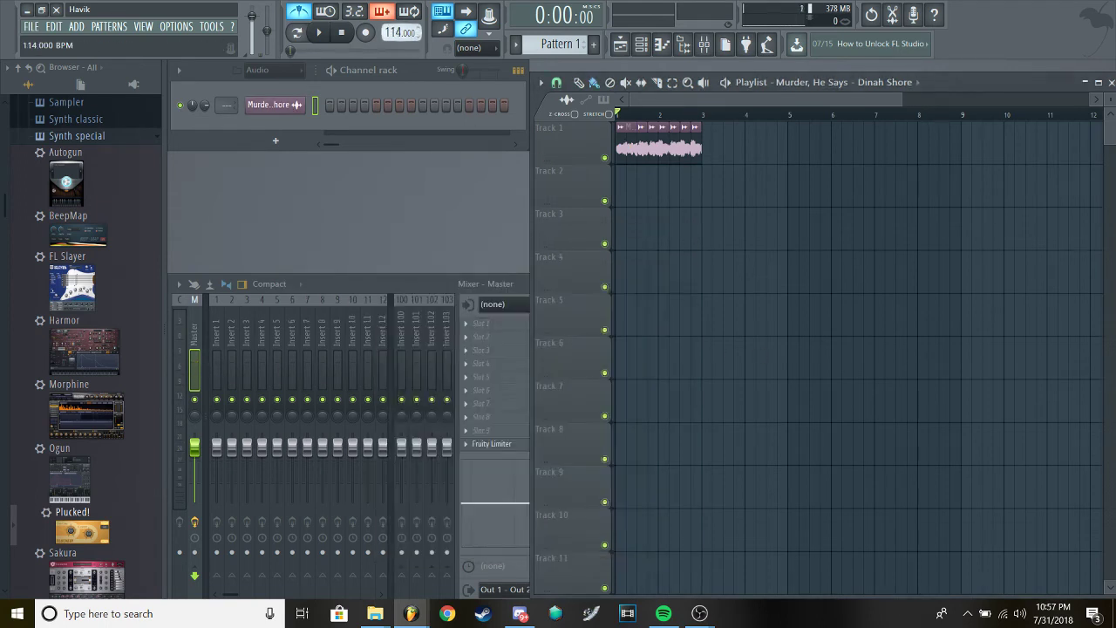
{"action": "key", "text": "space"}
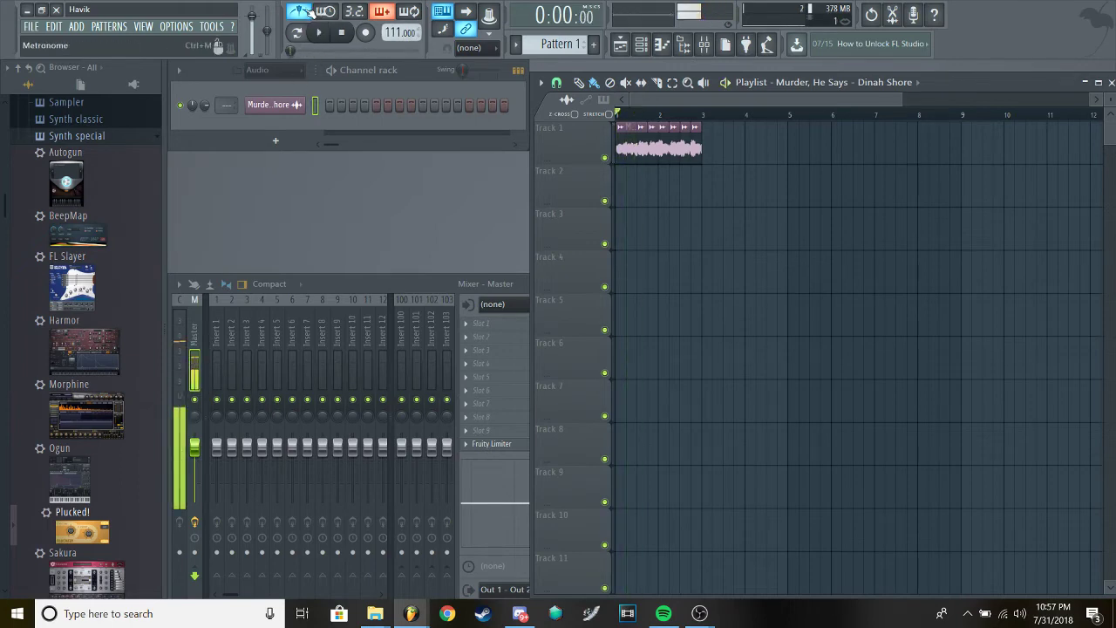
{"action": "key", "text": "space"}
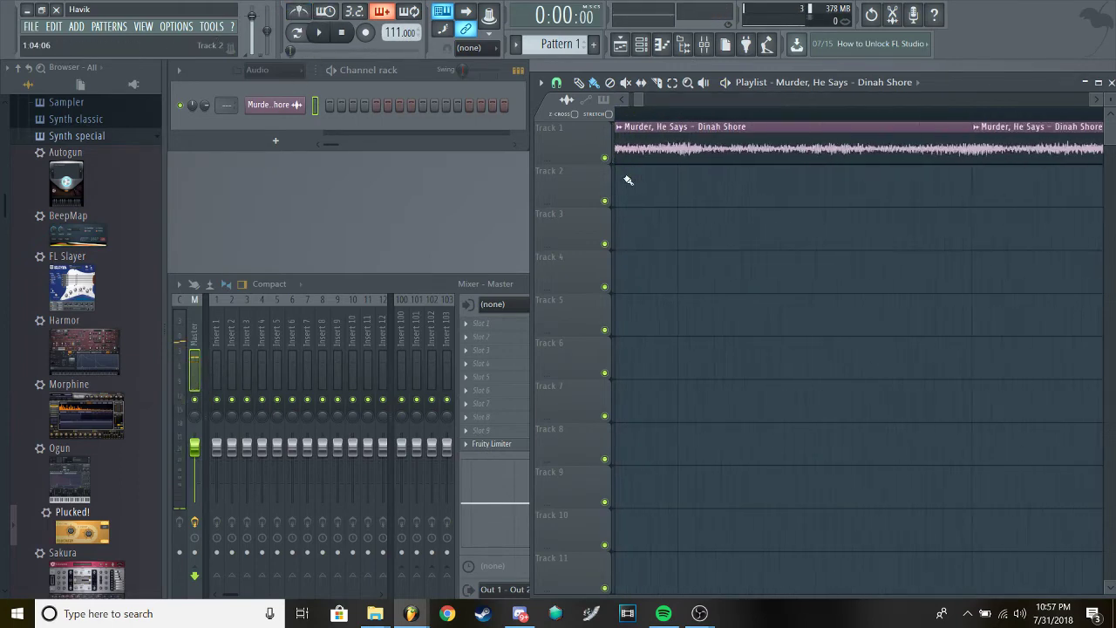
{"action": "key", "text": "space"}
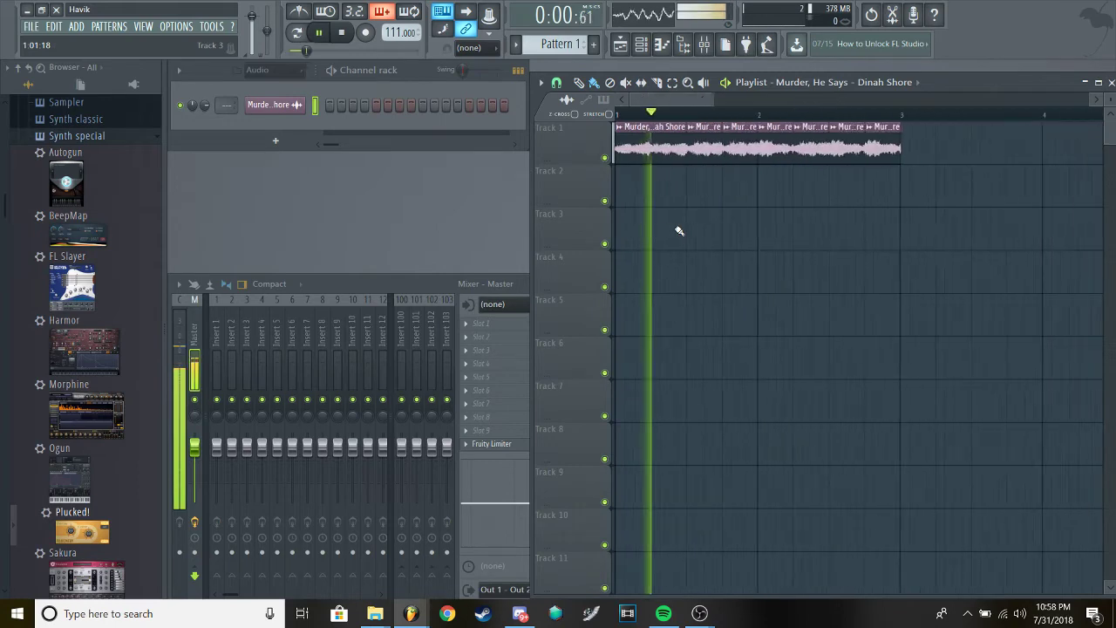
Add the KIK34 kick from the Drum Pax folder as a new channel
{"action": "key", "text": "space"}
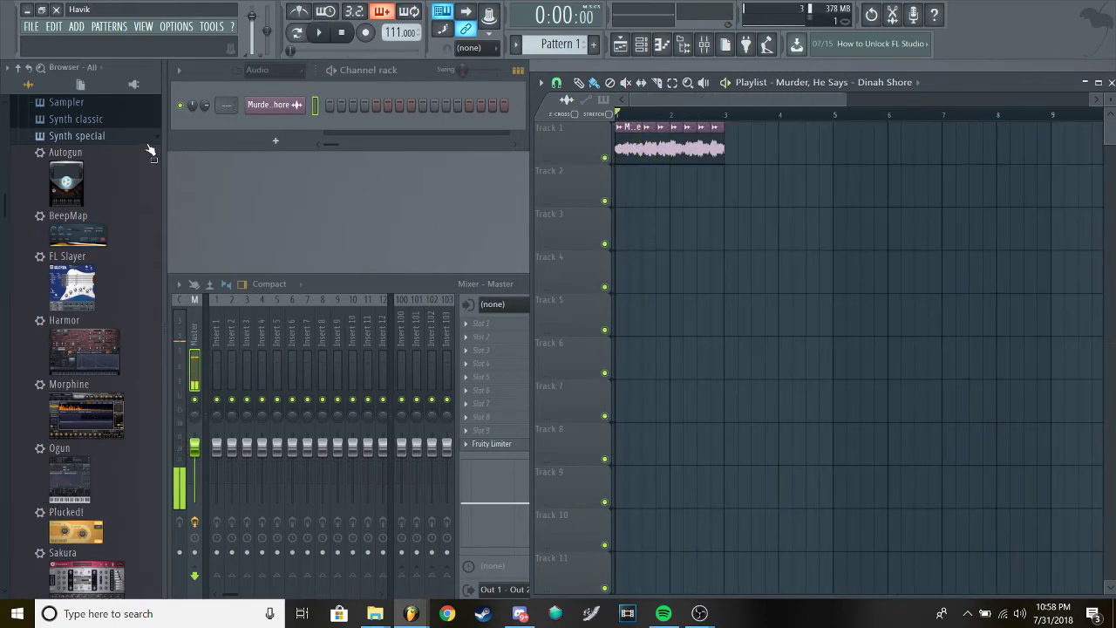
{"action": "scroll", "coordinate": [150, 175], "scroll_direction": "down", "scroll_amount": 3}
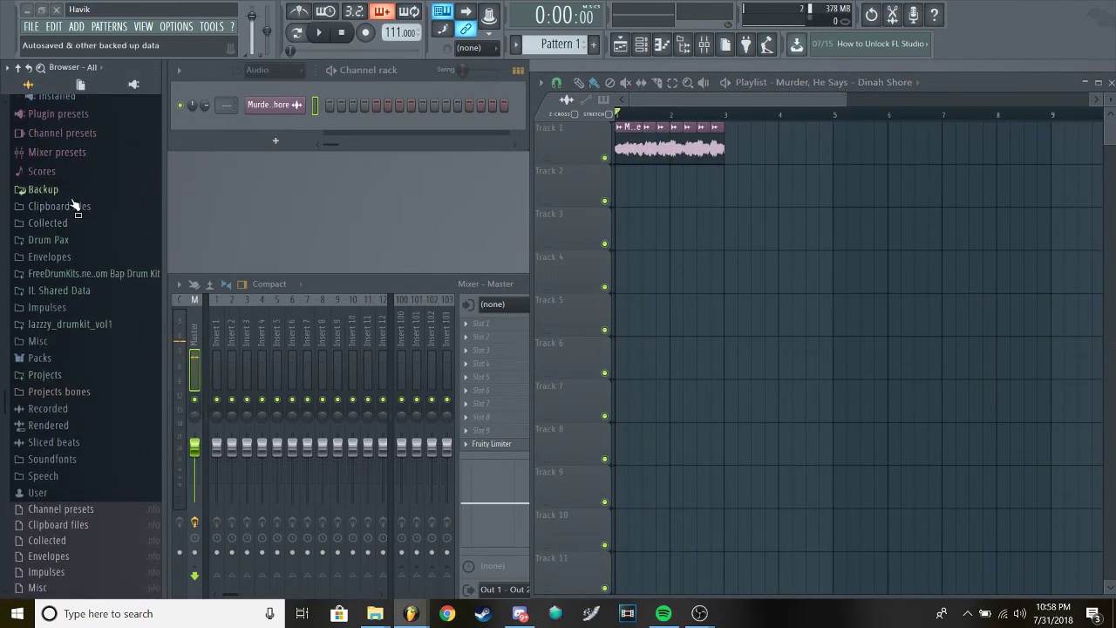
{"action": "left_click", "coordinate": [82, 241]}
{"action": "left_click", "coordinate": [78, 277]}
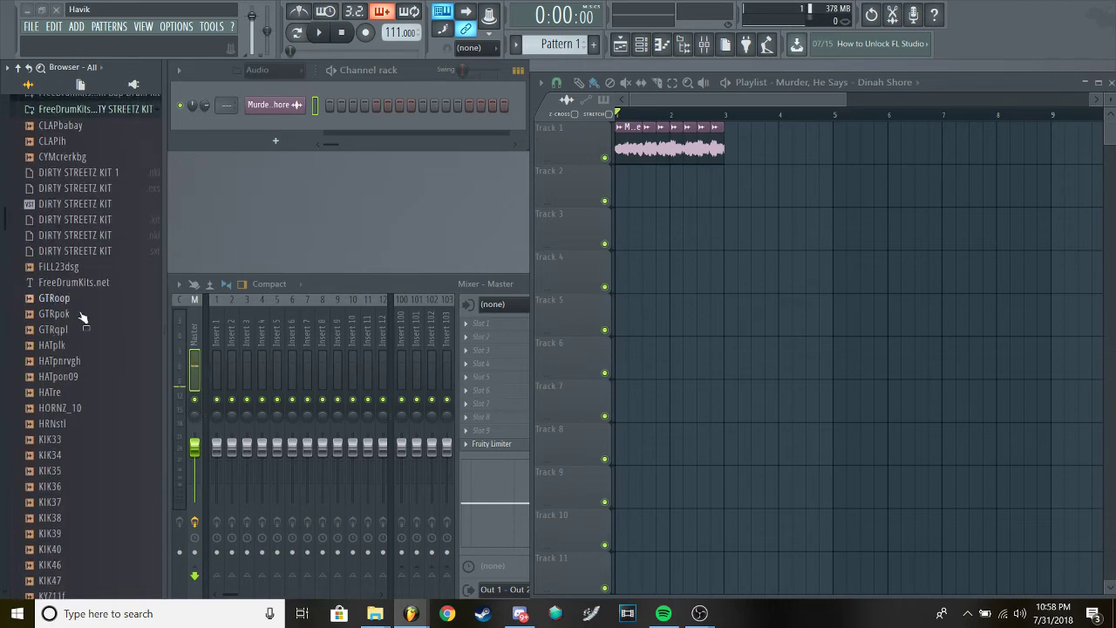
{"action": "left_click", "coordinate": [78, 463]}
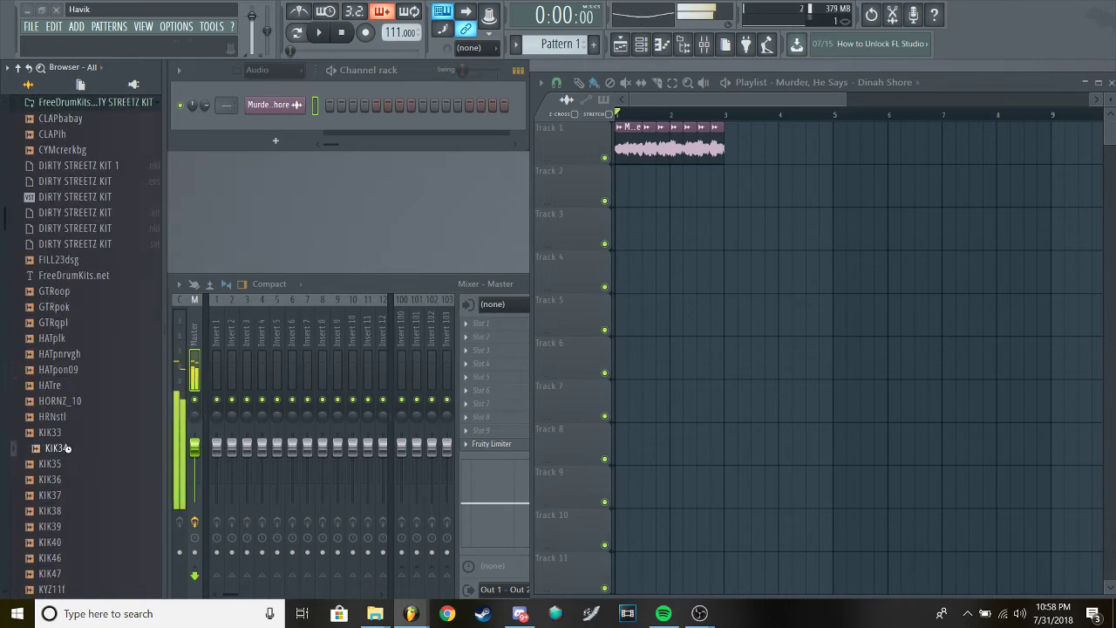
{"action": "left_click_drag", "start_coordinate": [69, 455], "coordinate": [278, 127]}
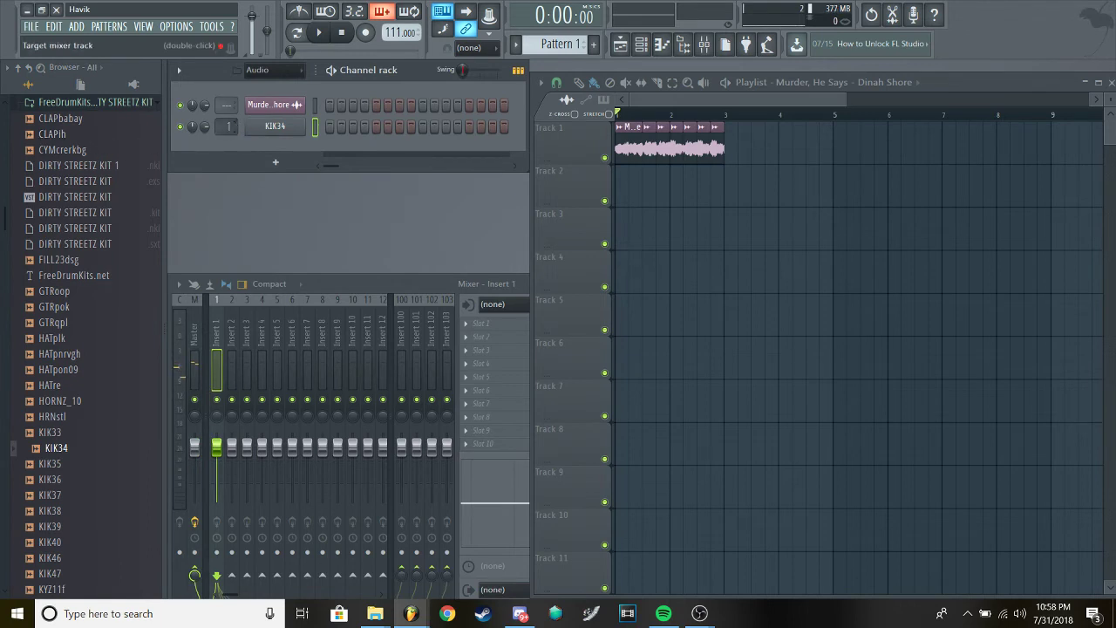
Add the rim3 sample from lazzzy_drumkit_vol1 as a new channel
{"action": "scroll", "coordinate": [232, 128], "scroll_direction": "up", "scroll_amount": 1}
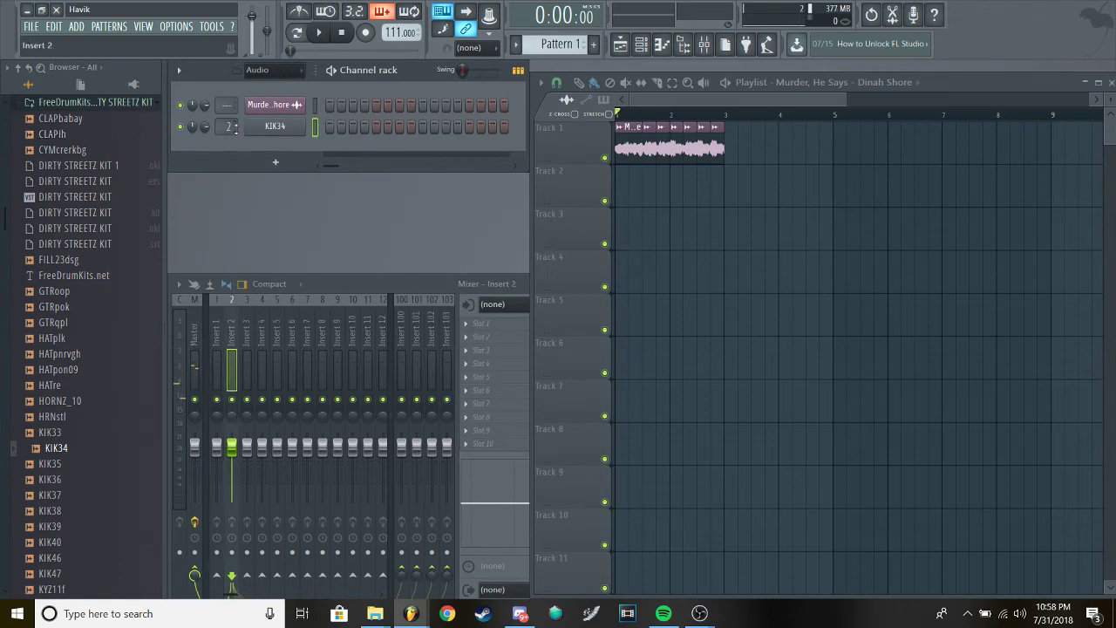
{"action": "left_click", "coordinate": [120, 103]}
{"action": "left_click", "coordinate": [120, 154]}
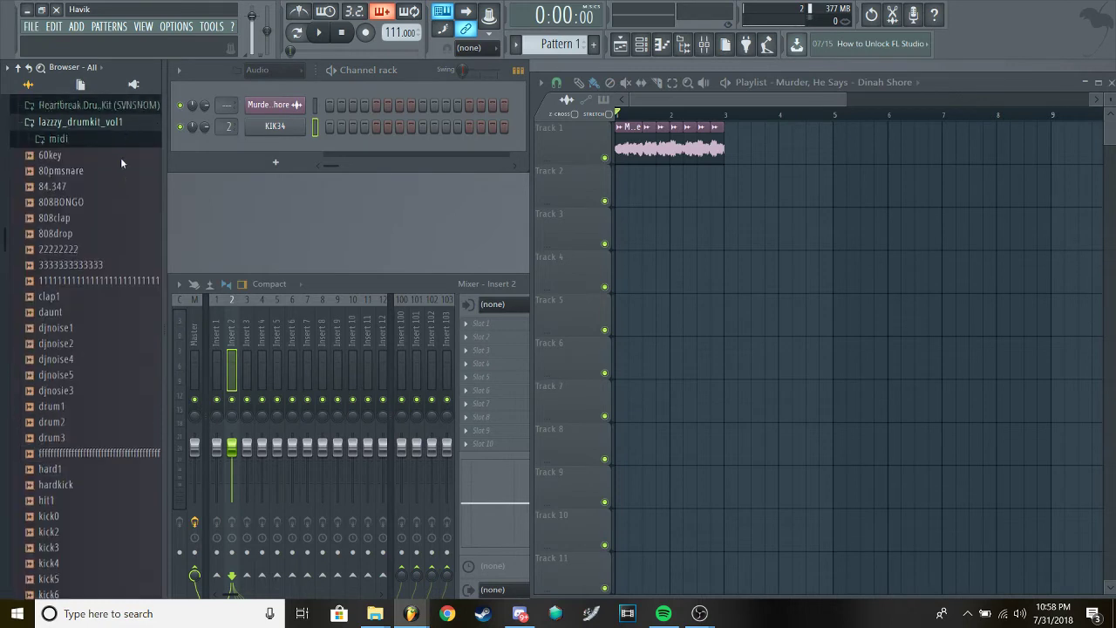
{"action": "scroll", "coordinate": [82, 354], "scroll_direction": "down", "scroll_amount": 5}
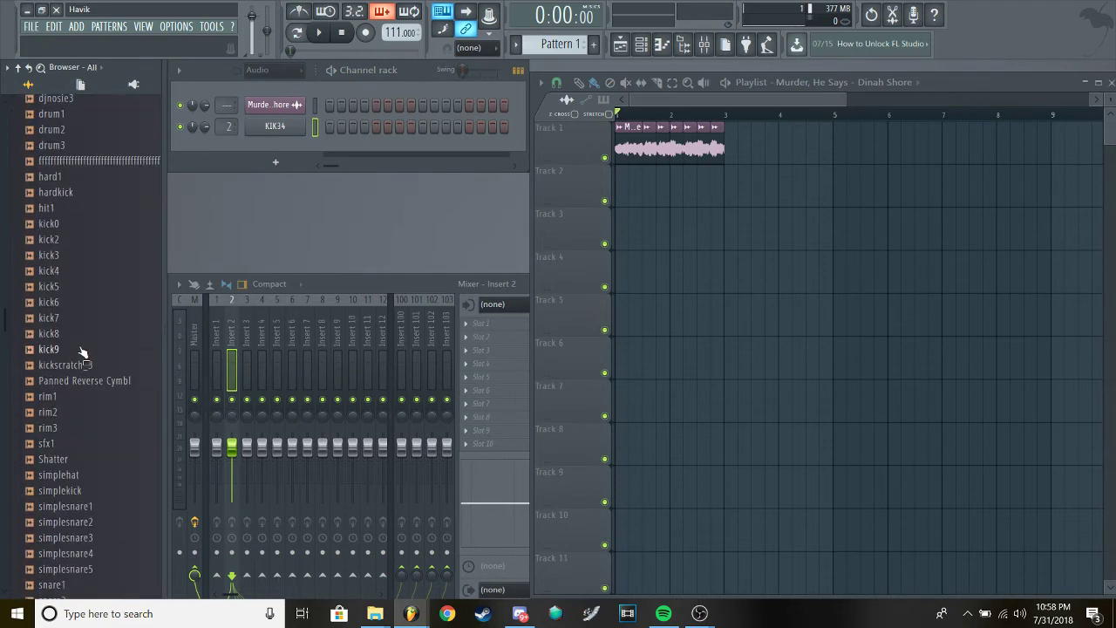
{"action": "left_click", "coordinate": [74, 427]}
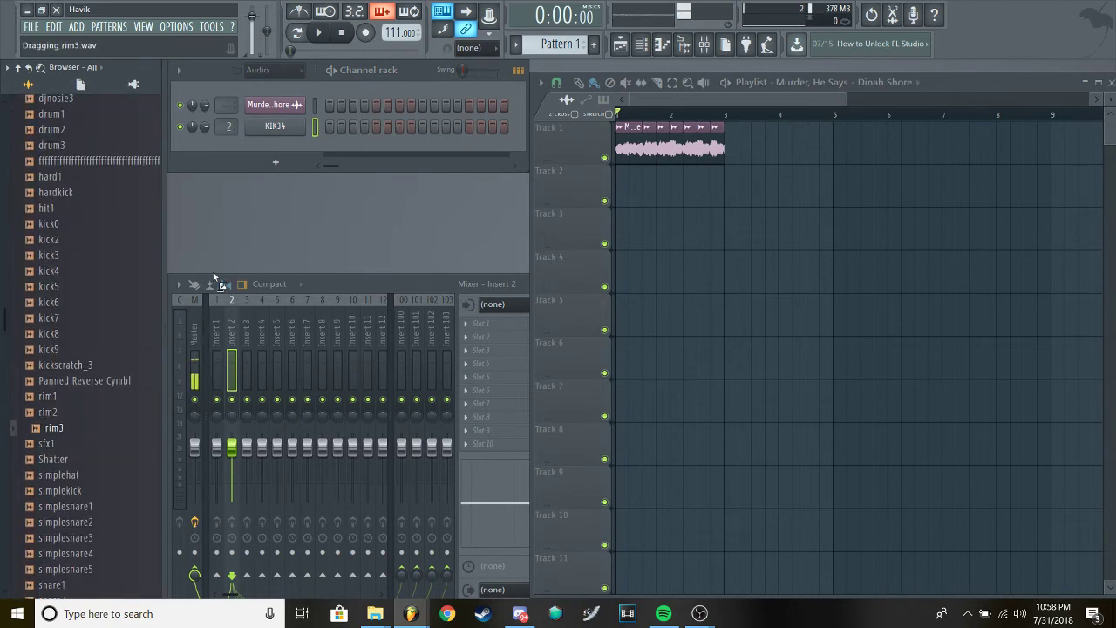
{"action": "left_click_drag", "start_coordinate": [213, 277], "coordinate": [272, 171]}
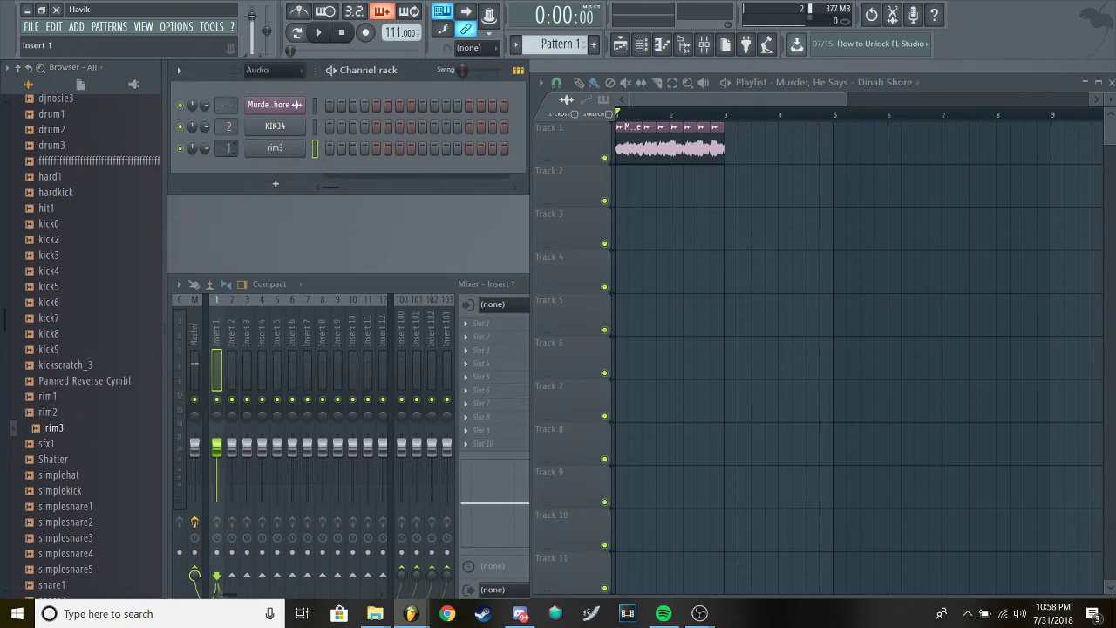
Add the HB HH 3 hi-hat from the Heartbreak drum kit as a new channel
{"action": "scroll", "coordinate": [228, 147], "scroll_direction": "up", "scroll_amount": 2}
{"action": "scroll", "coordinate": [30, 270], "scroll_direction": "up", "scroll_amount": 3}
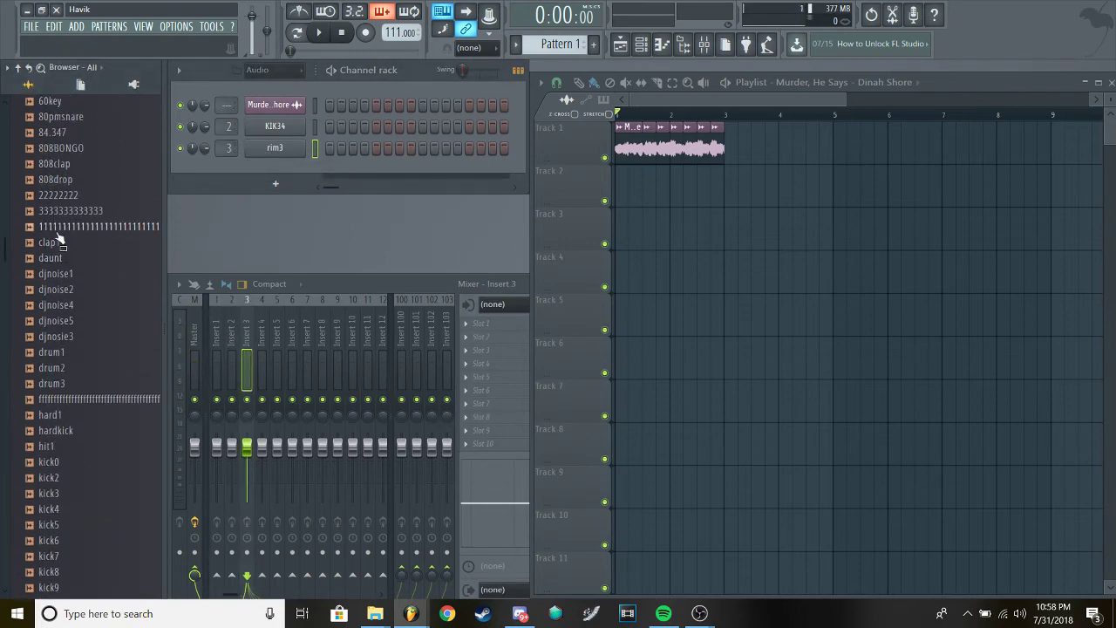
{"action": "scroll", "coordinate": [30, 240], "scroll_direction": "up", "scroll_amount": 3}
{"action": "scroll", "coordinate": [30, 222], "scroll_direction": "up", "scroll_amount": 4}
{"action": "left_click", "coordinate": [102, 272]}
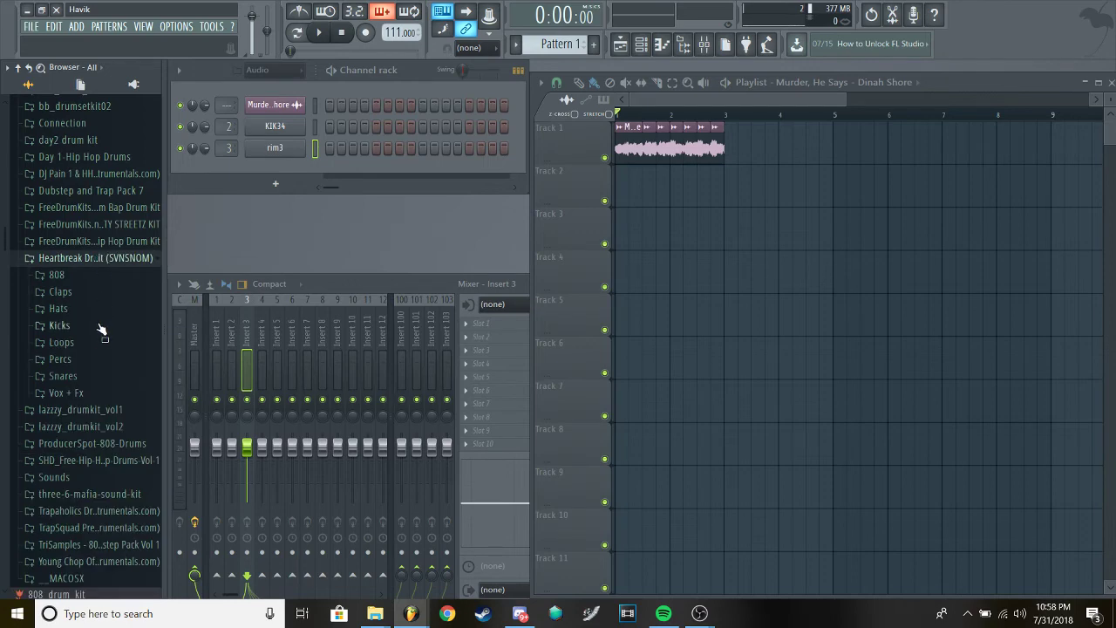
{"action": "left_click", "coordinate": [87, 324]}
{"action": "left_click", "coordinate": [87, 340]}
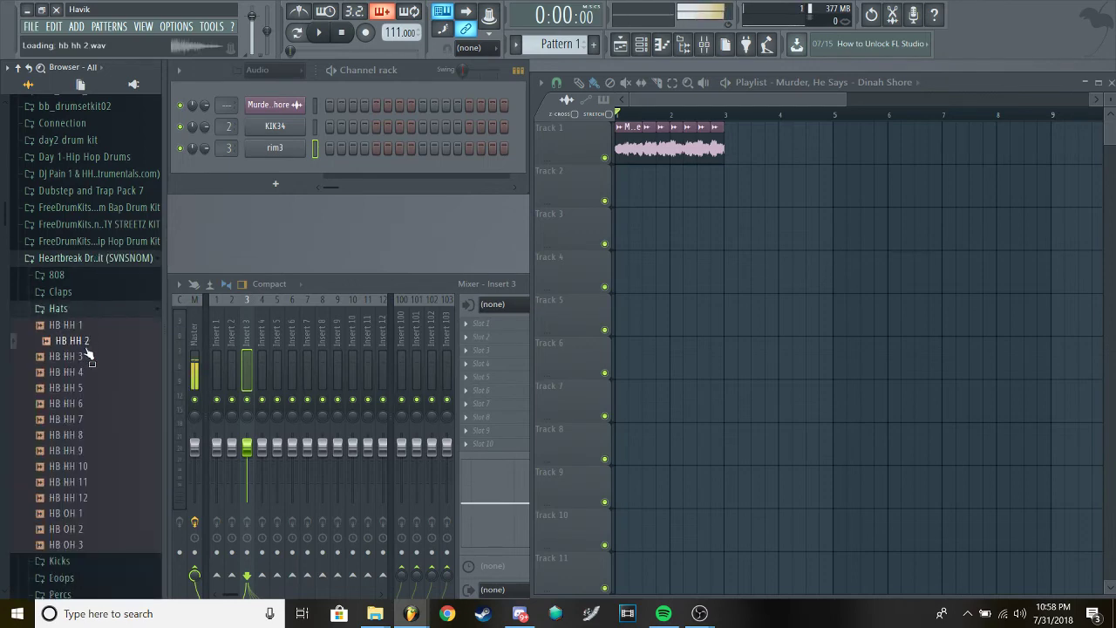
{"action": "mouse_move", "coordinate": [83, 358]}
{"action": "left_mouse_down"}
{"action": "mouse_move", "coordinate": [278, 167]}
{"action": "mouse_move", "coordinate": [232, 165]}
{"action": "left_mouse_up"}
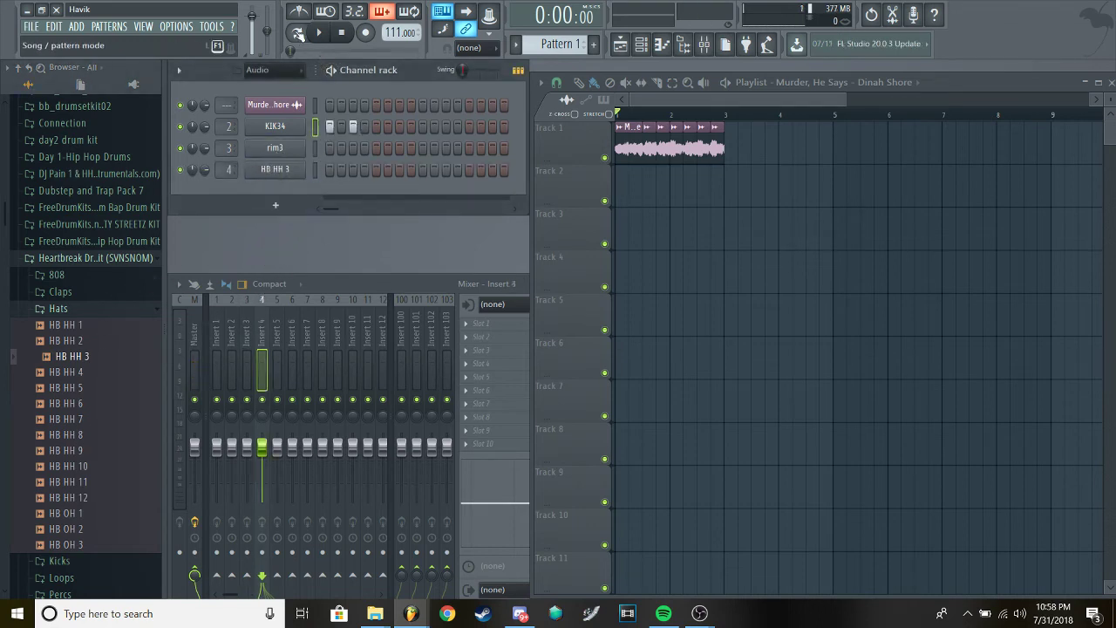
Audition the drum pattern, trying and then removing a rim hit
{"action": "key", "text": "space"}
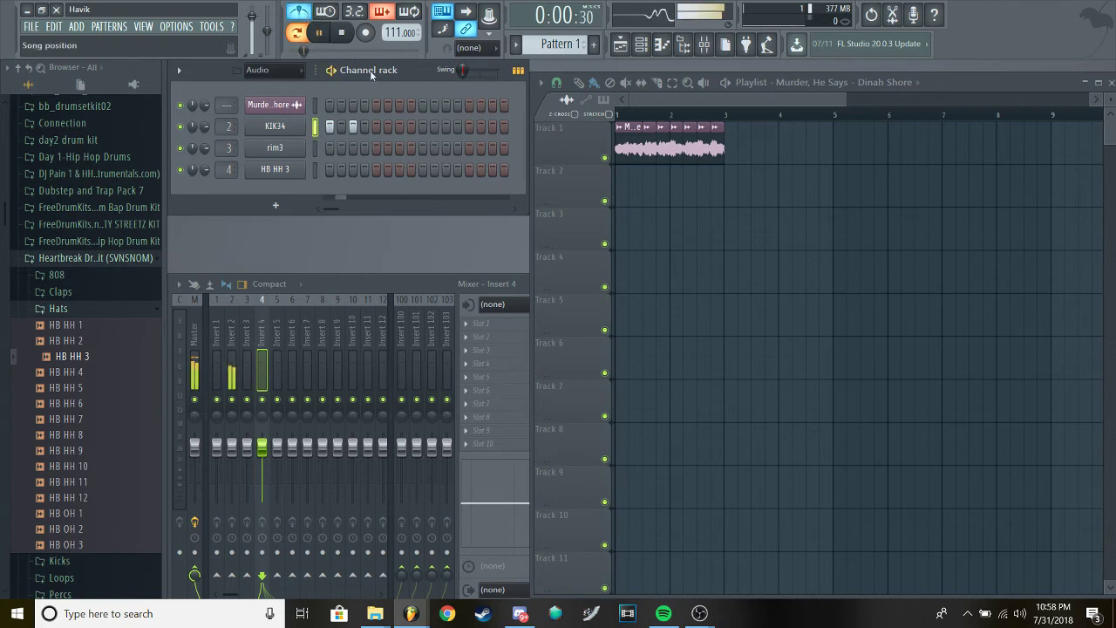
{"action": "left_click", "coordinate": [377, 147]}
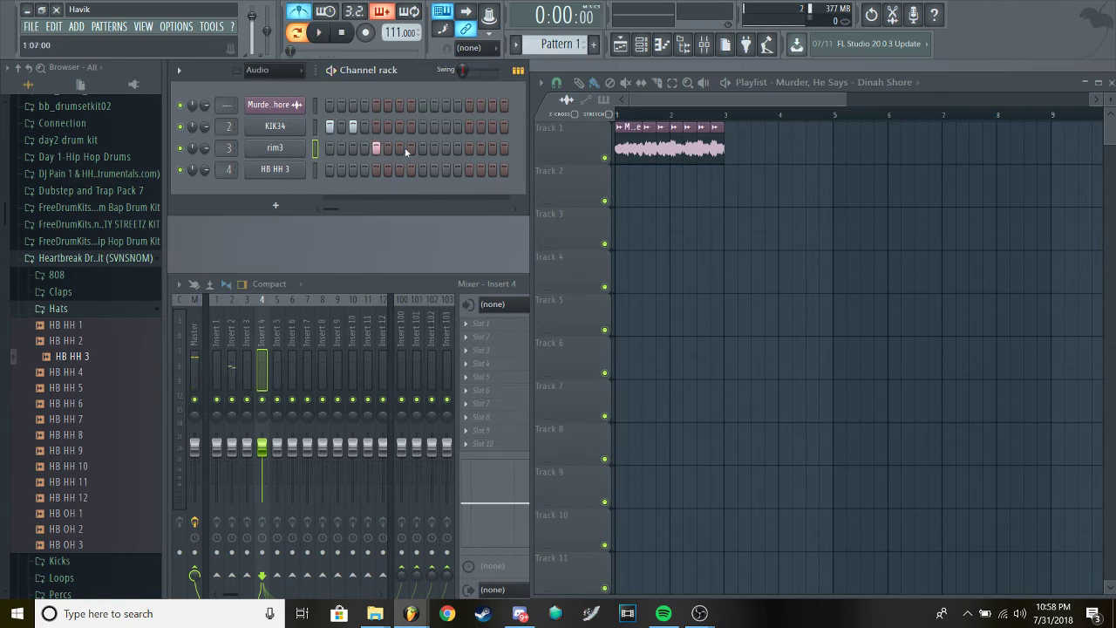
{"action": "left_click", "coordinate": [375, 147]}
{"action": "key", "text": "space"}
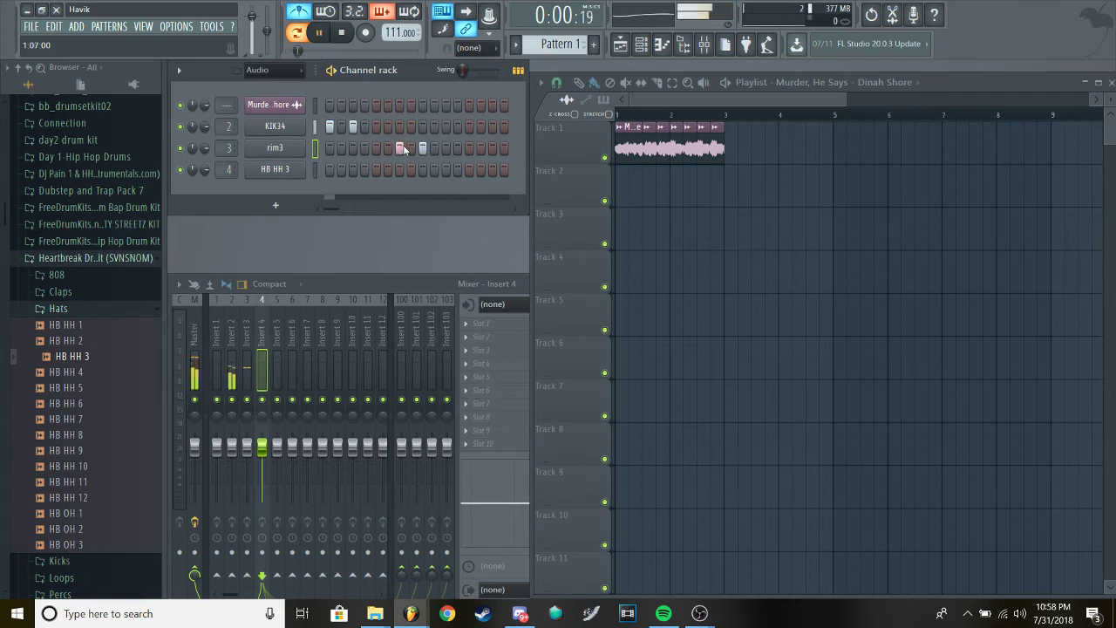
{"action": "key", "text": "space"}
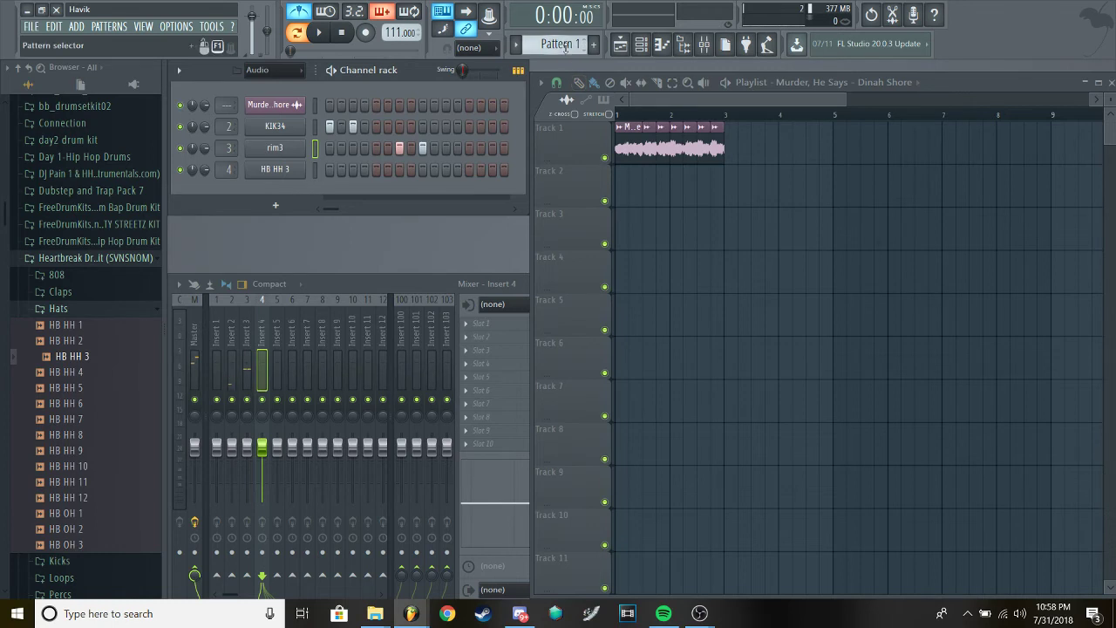
Place Pattern 1 on Track 2 at bar 1 and preview the loop at 132 BPM
{"action": "left_click", "coordinate": [636, 193]}
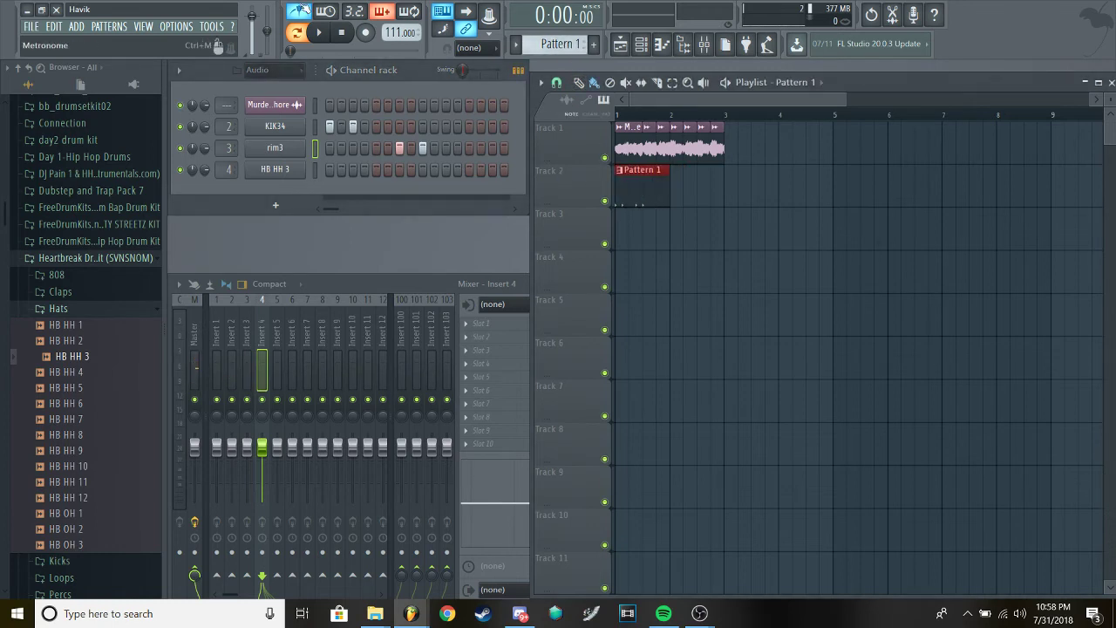
{"action": "key", "text": "space"}
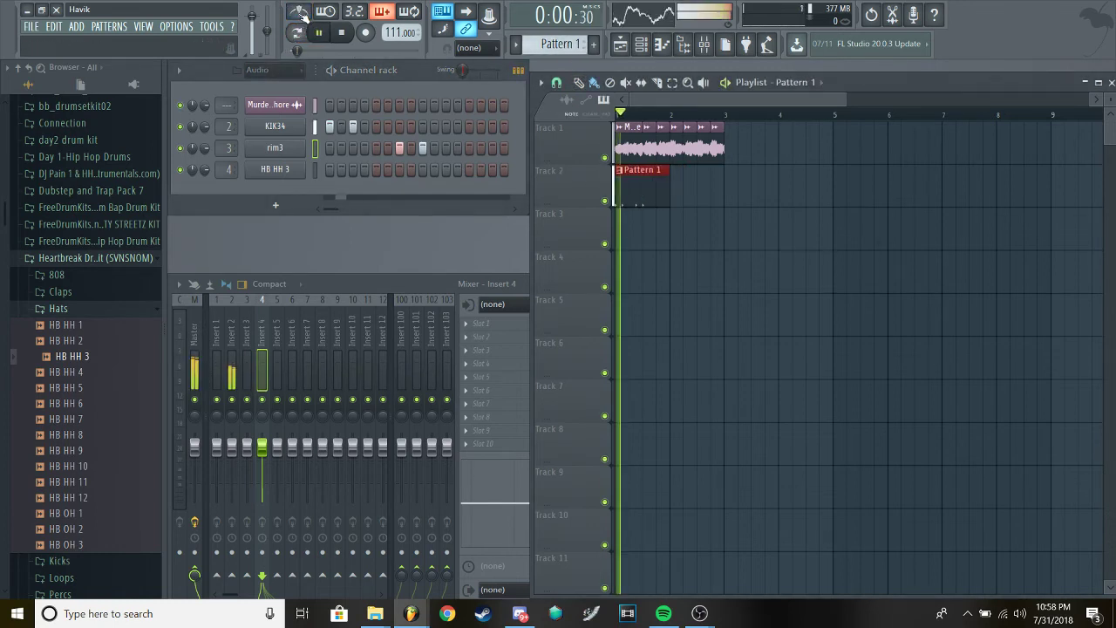
{"action": "key", "text": "space"}
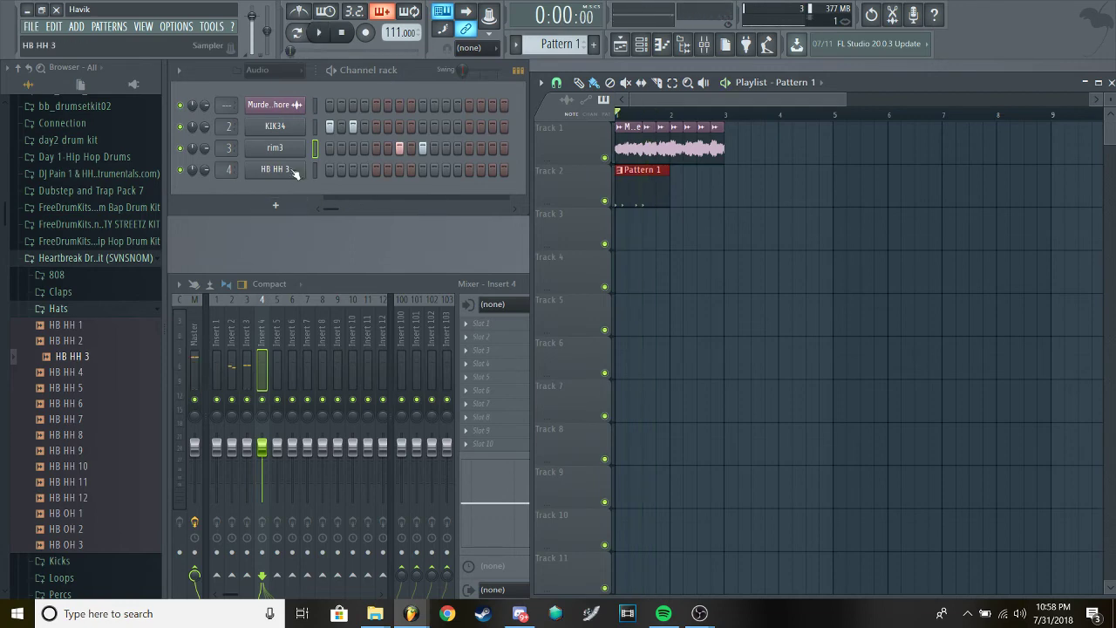
{"action": "key", "text": "space"}
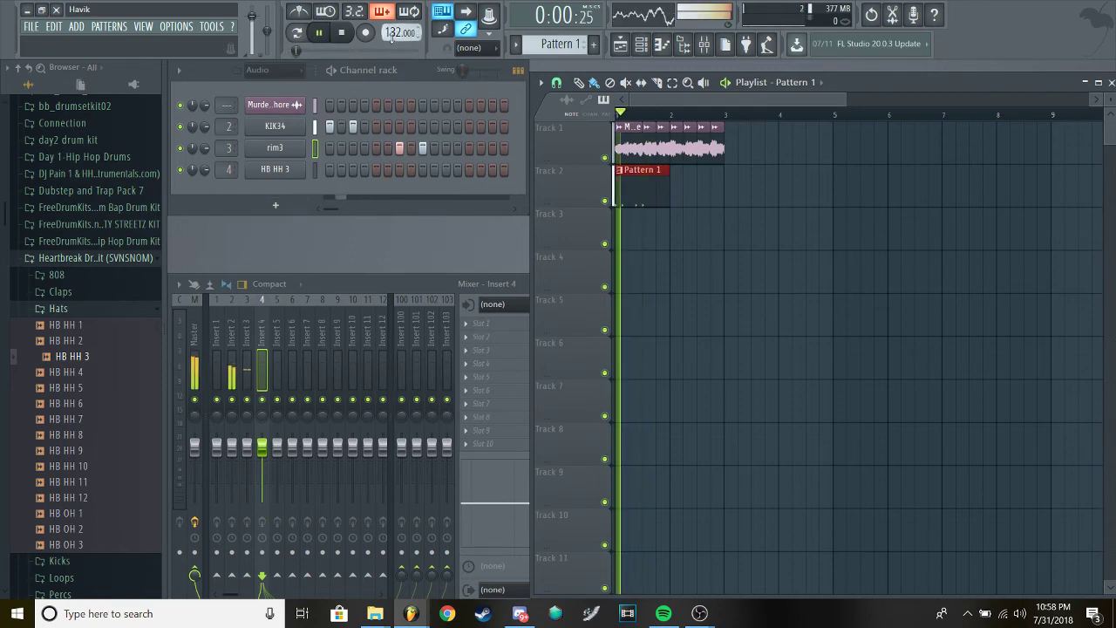
{"action": "key", "text": "space"}
Fill HB HH 3 every 2 steps and lower its mixer track slightly
{"action": "right_click", "coordinate": [291, 170]}
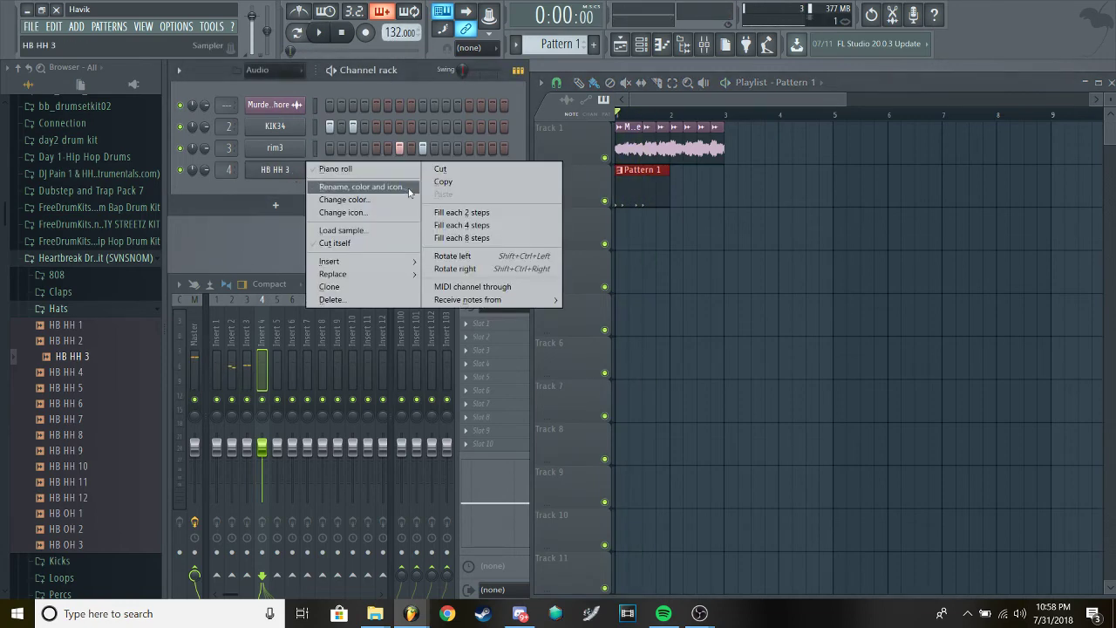
{"action": "left_click", "coordinate": [462, 211]}
{"action": "key", "text": "space"}
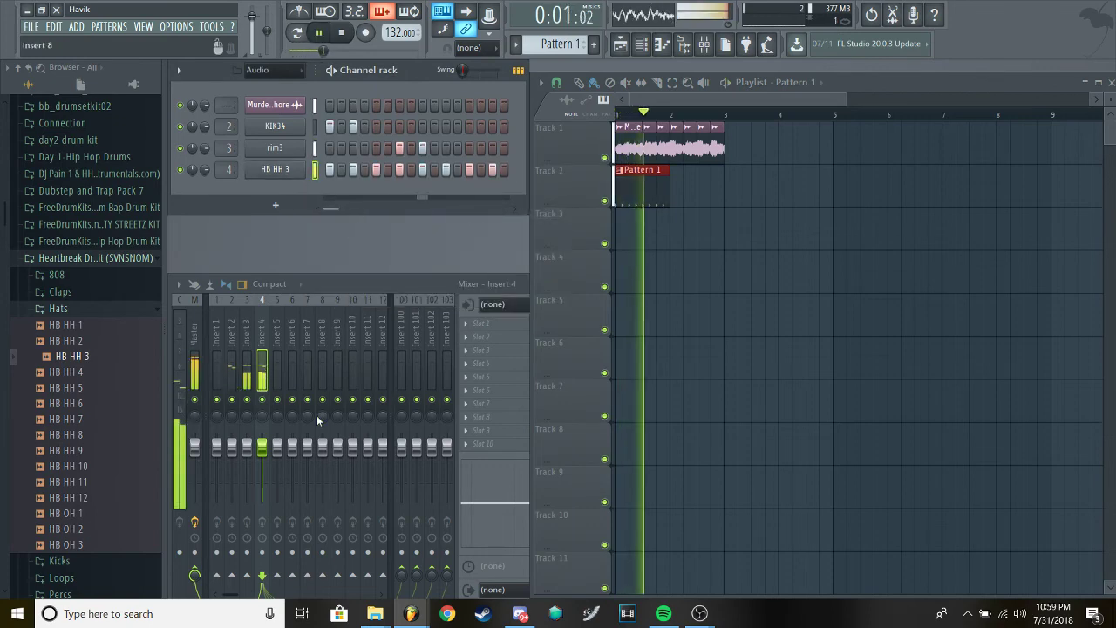
{"action": "key", "text": "space"}
{"action": "left_click_drag", "start_coordinate": [262, 446], "coordinate": [261, 470]}
{"action": "key", "text": "space"}
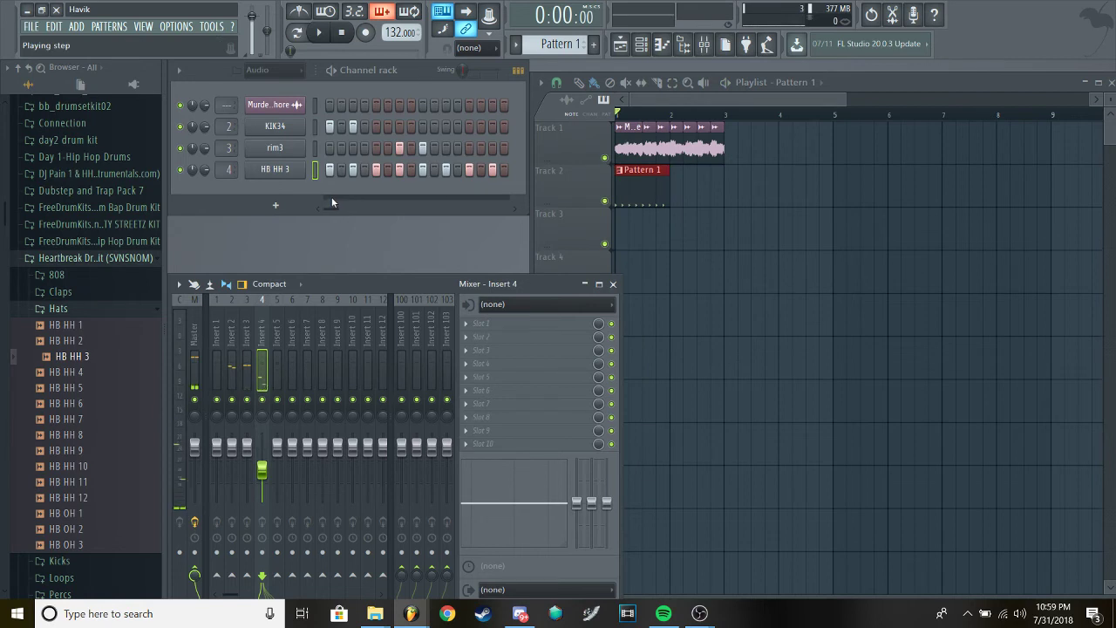
Extend Pattern 1 to two bars and add a rim3 hit on step 11
{"action": "left_click_drag", "start_coordinate": [331, 198], "coordinate": [367, 210]}
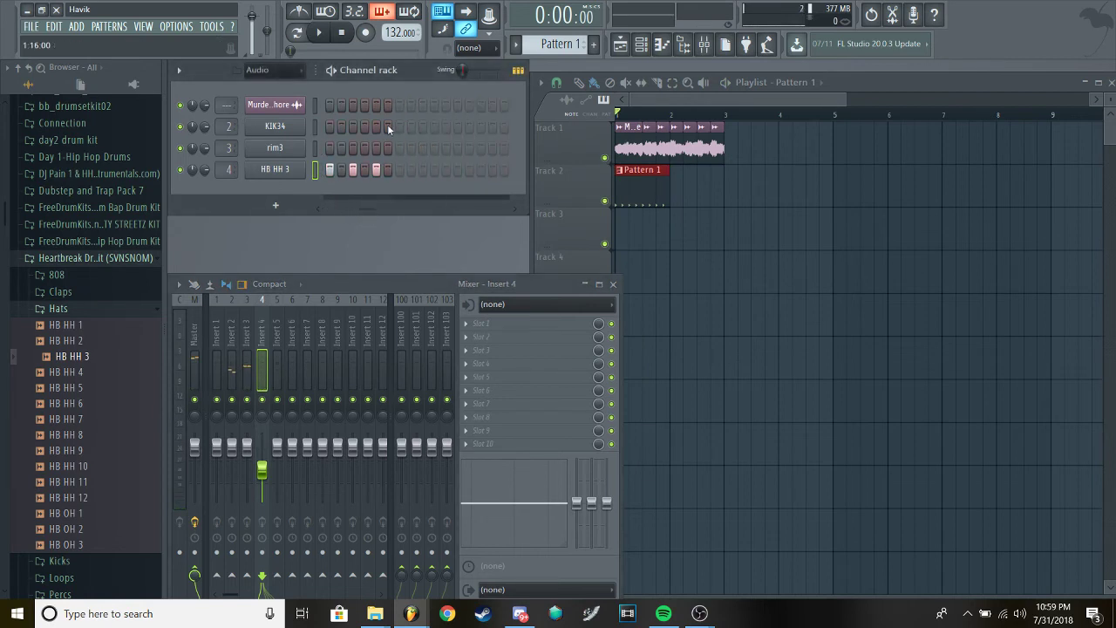
{"action": "key", "text": "space"}
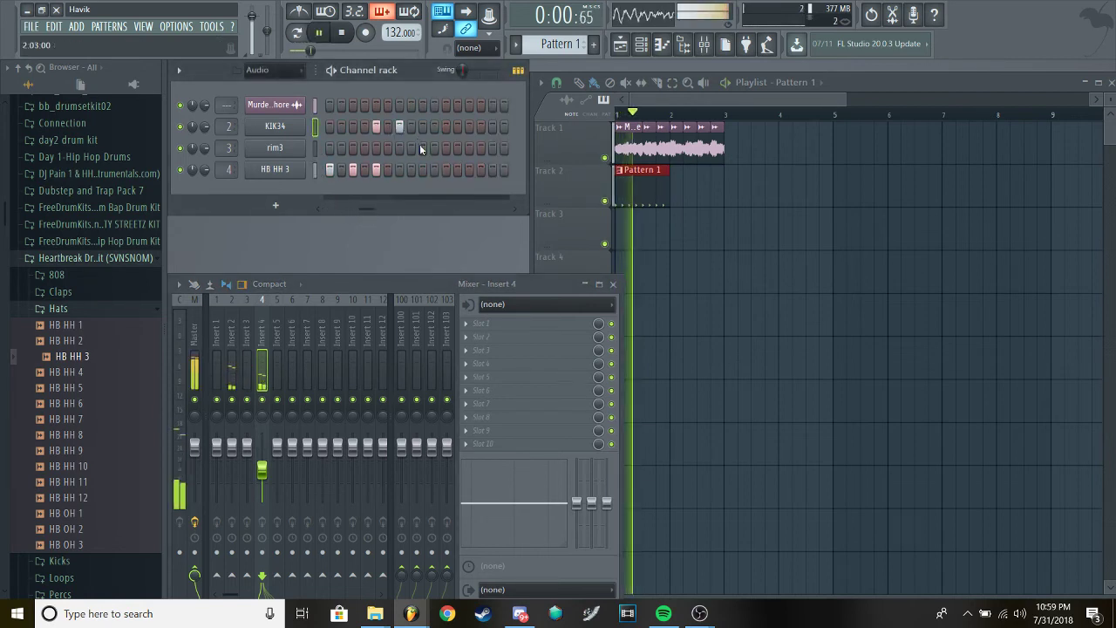
{"action": "key", "text": "space"}
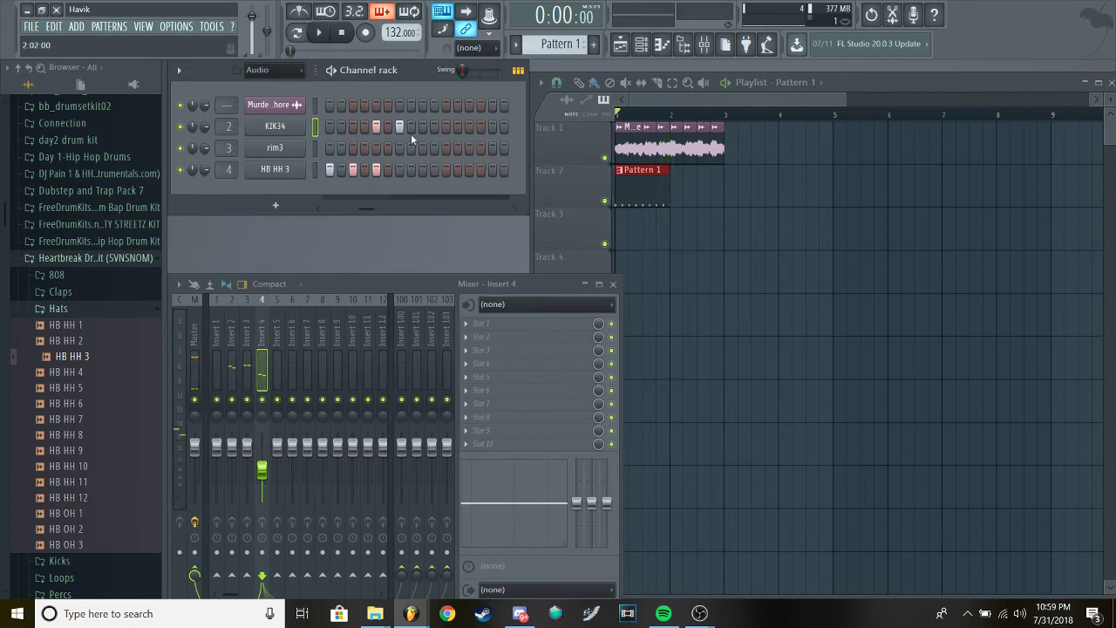
{"action": "left_click", "coordinate": [423, 148]}
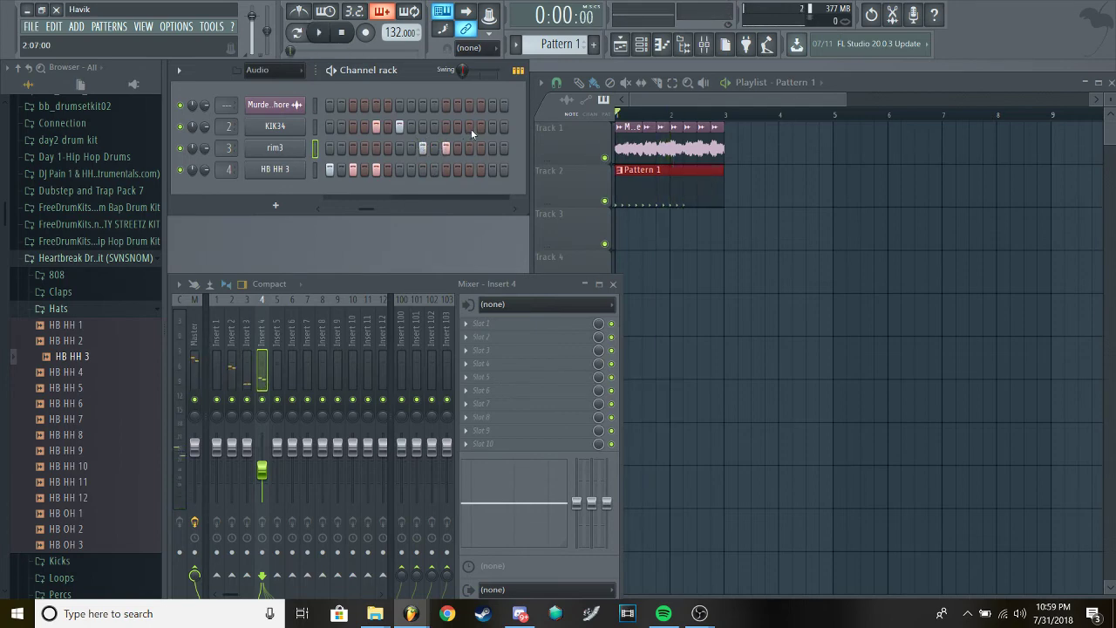
{"action": "left_click_drag", "start_coordinate": [387, 211], "coordinate": [406, 212]}
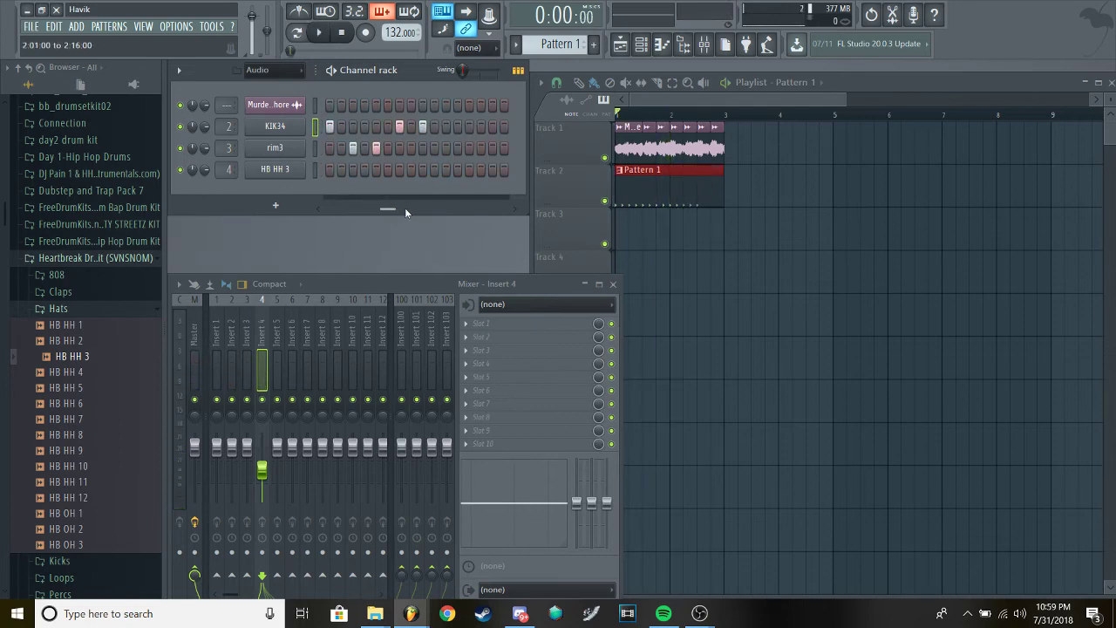
{"action": "left_click", "coordinate": [455, 148]}
{"action": "left_click", "coordinate": [446, 148]}
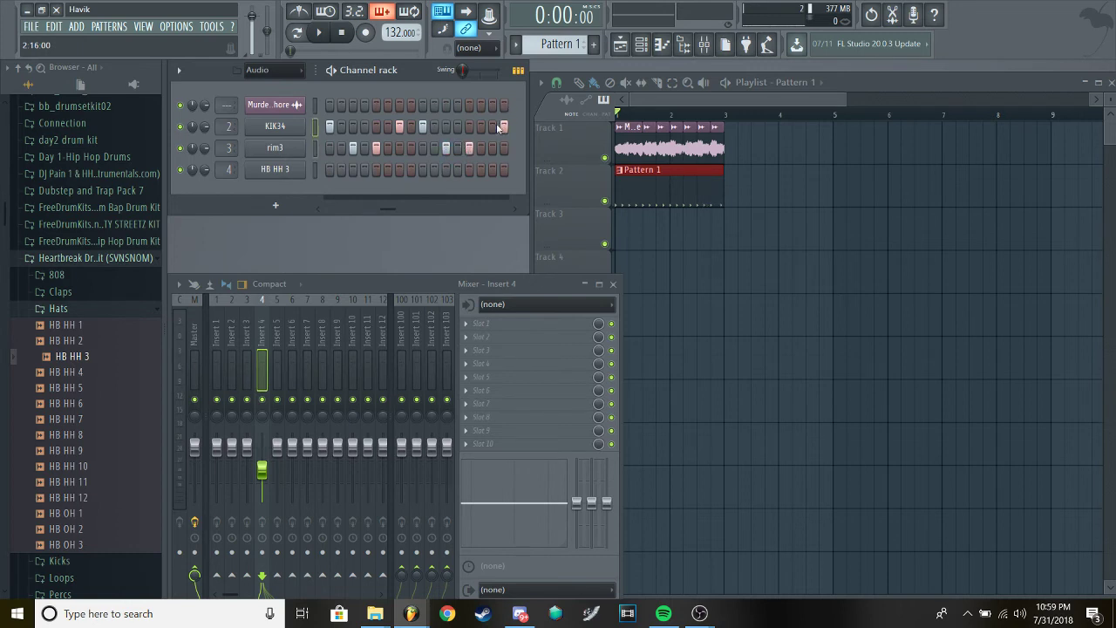
{"action": "right_click", "coordinate": [275, 169]}
Open the HB HH 3 piano roll and route the sample channel to mixer track 1
{"action": "left_click", "coordinate": [333, 168]}
{"action": "right_click", "coordinate": [272, 171]}
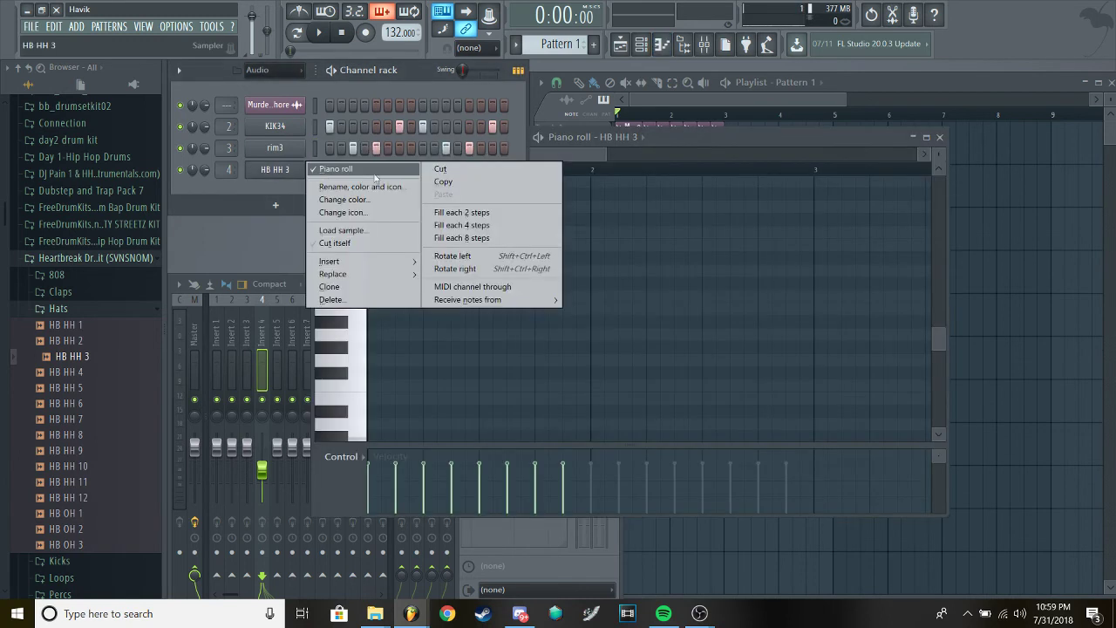
{"action": "left_click", "coordinate": [419, 221]}
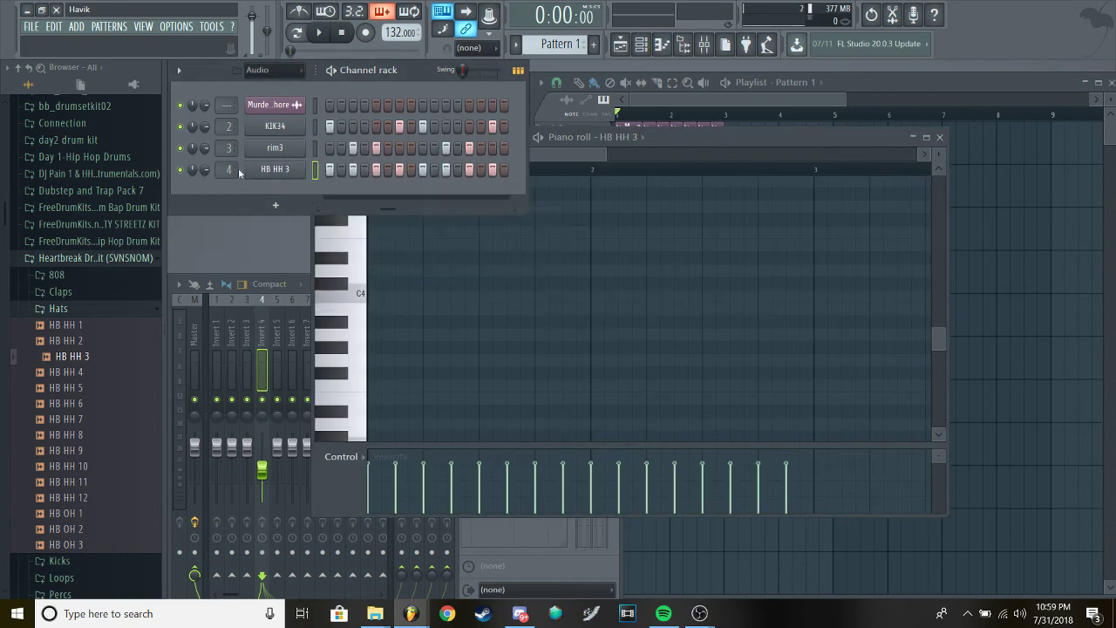
{"action": "left_click_drag", "start_coordinate": [230, 112], "coordinate": [230, 103]}
Boost mixer insert 3's EQ around 1.5 kHz and audition the mix
{"action": "left_click", "coordinate": [238, 333]}
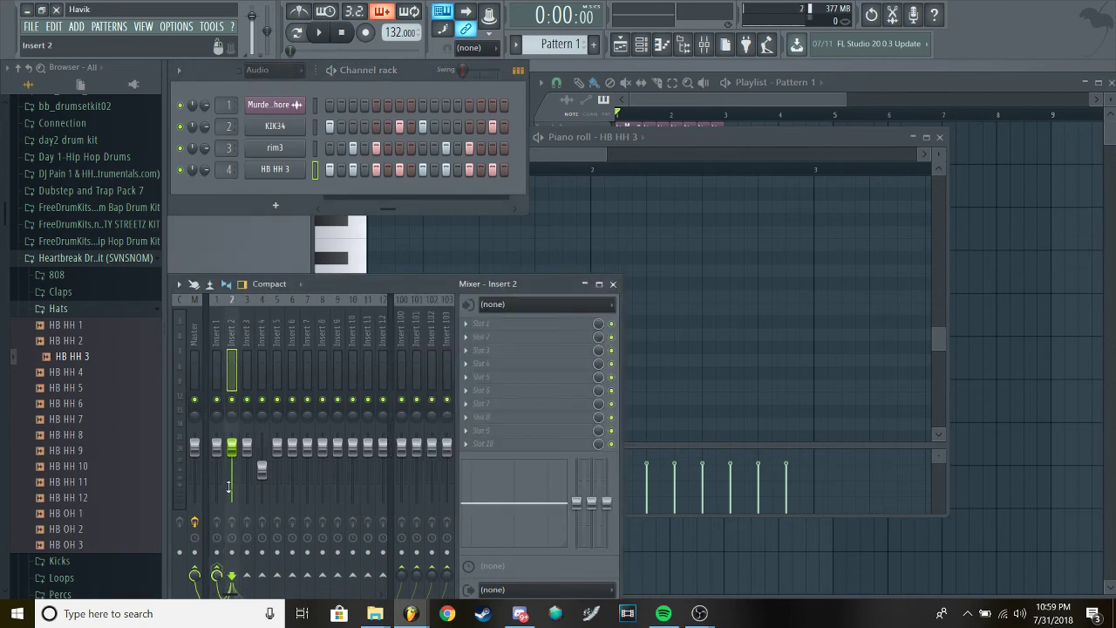
{"action": "left_click", "coordinate": [247, 359]}
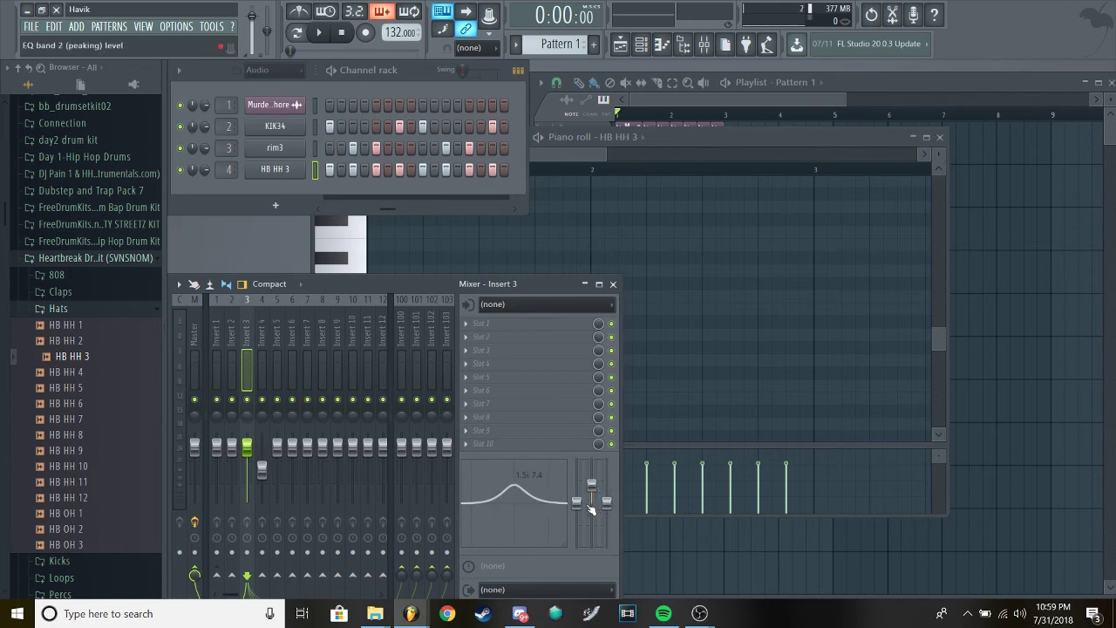
{"action": "key", "text": "space"}
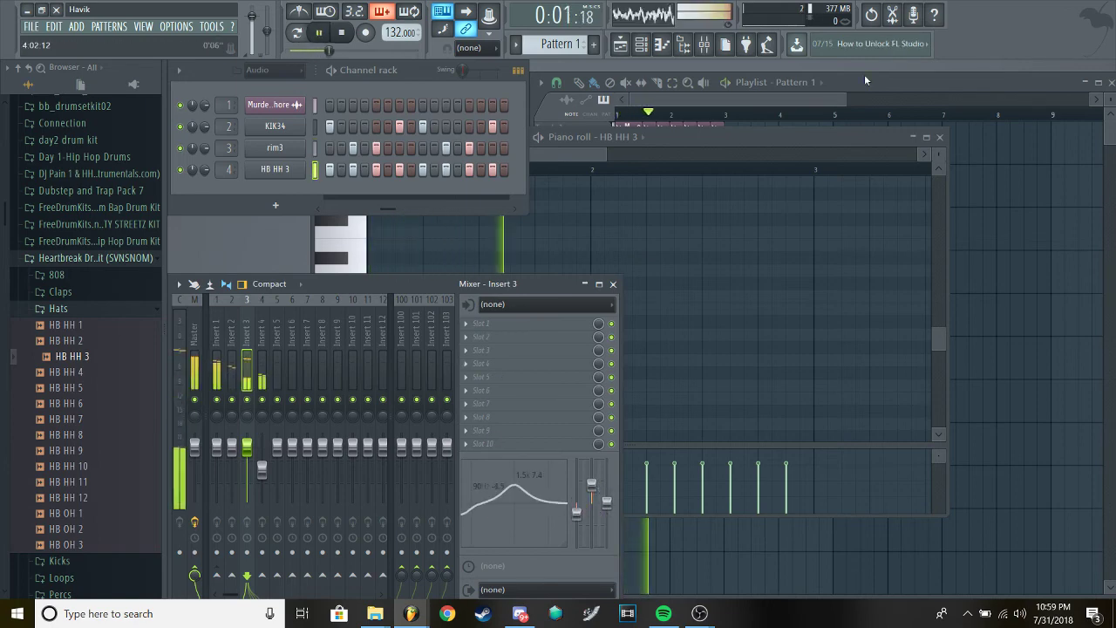
{"action": "left_click", "coordinate": [898, 141]}
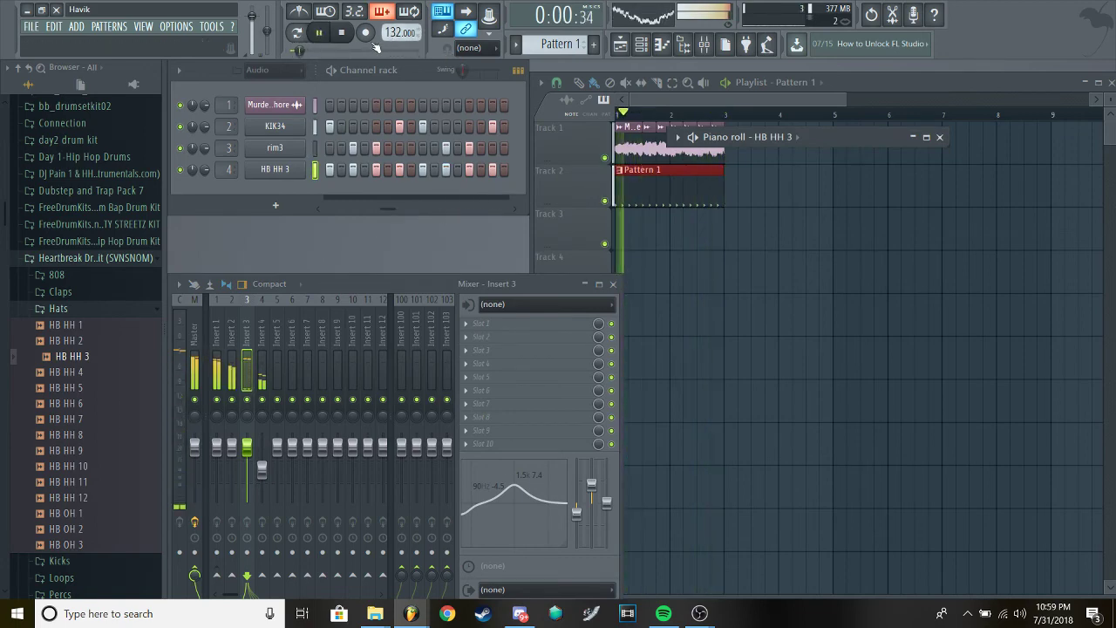
{"action": "key", "text": "space"}
{"action": "left_click", "coordinate": [223, 449]}
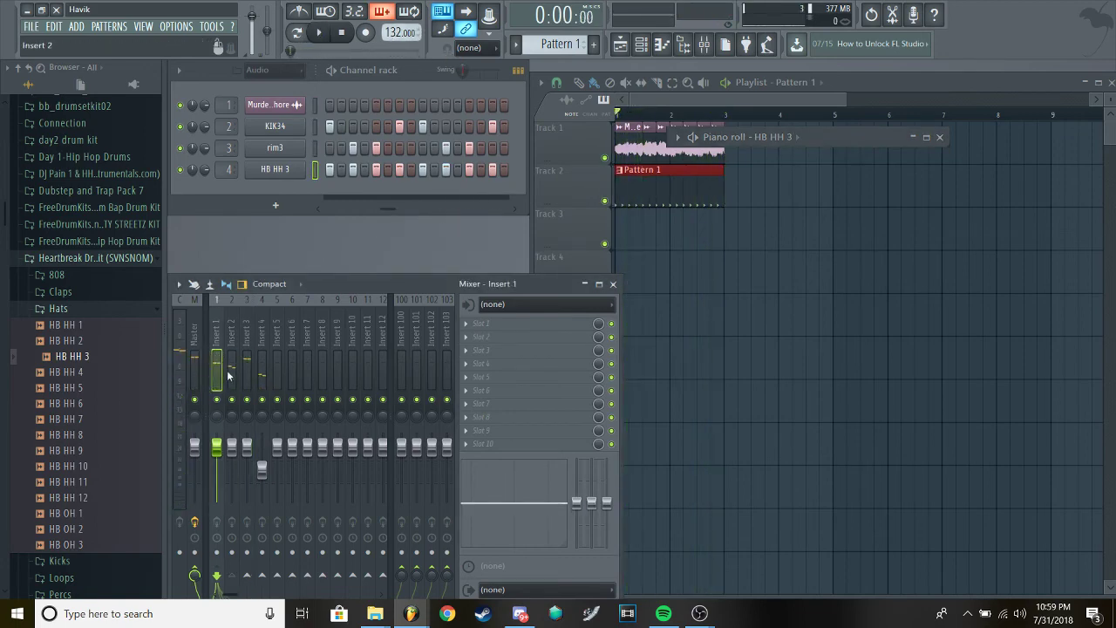
Lower mixer track 1's volume slightly and check the balance
{"action": "left_click_drag", "start_coordinate": [216, 447], "coordinate": [216, 453]}
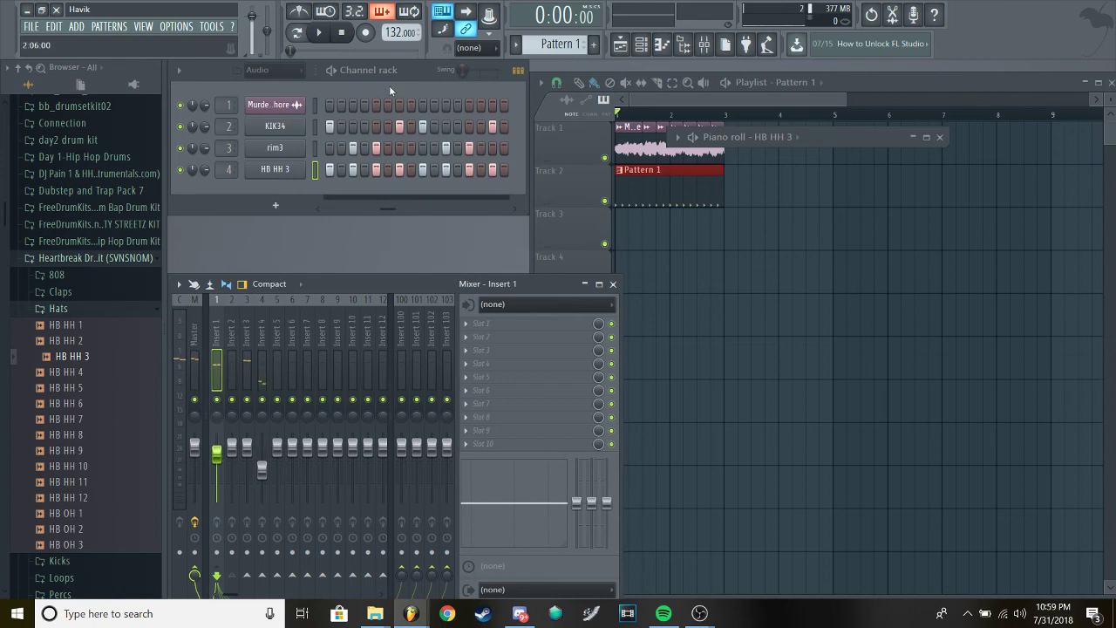
{"action": "key", "text": "space"}
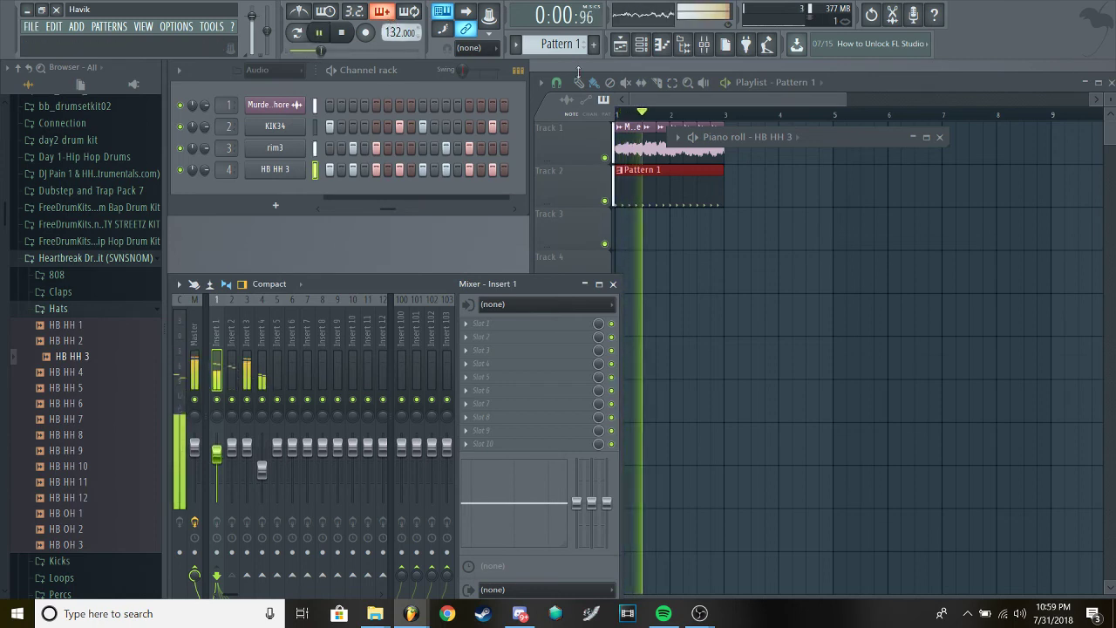
{"action": "left_click", "coordinate": [588, 153]}
{"action": "key", "text": "space"}
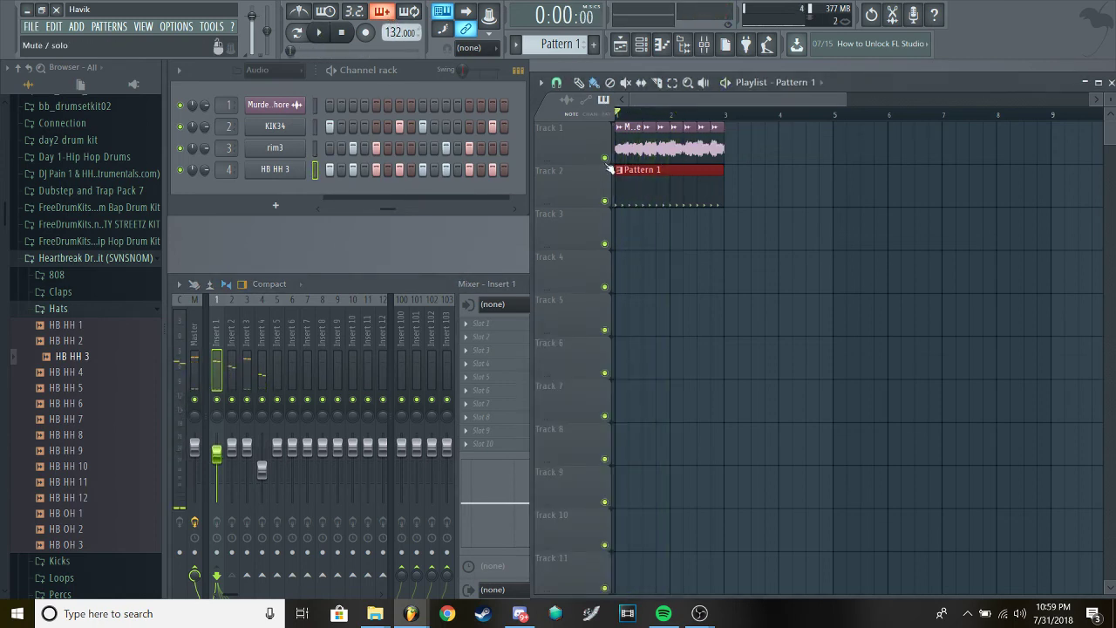
Raise the tempo to 146 BPM, play the loop, and start saving the project
{"action": "scroll", "coordinate": [630, 184], "scroll_direction": "down", "scroll_amount": 3}
{"action": "scroll", "coordinate": [629, 184], "scroll_direction": "up", "scroll_amount": 4}
{"action": "scroll", "coordinate": [626, 183], "scroll_direction": "down", "scroll_amount": 2}
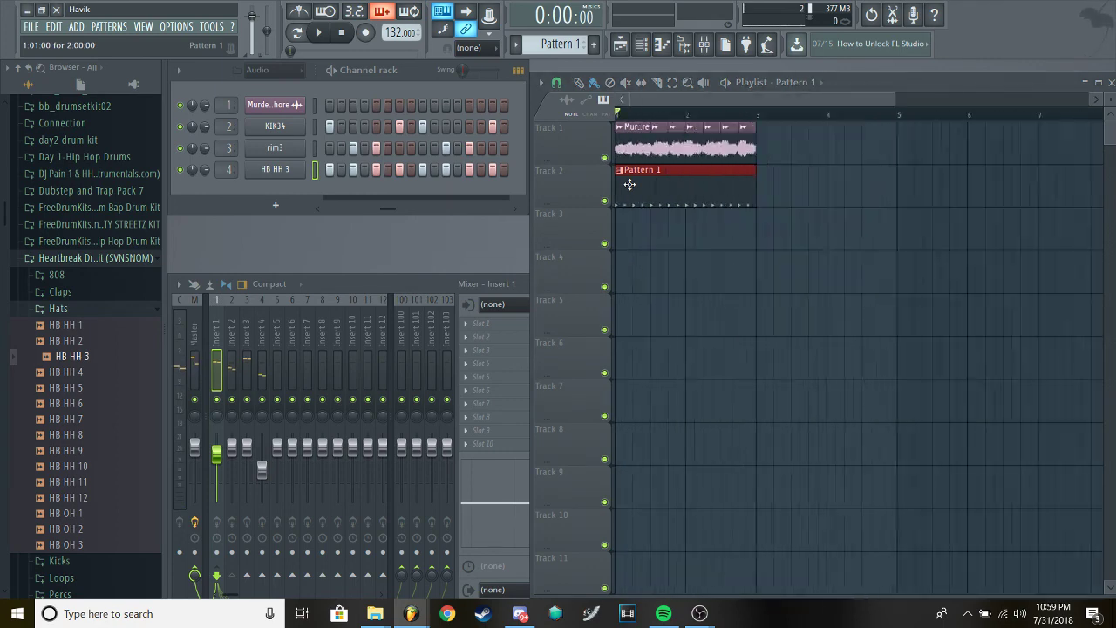
{"action": "scroll", "coordinate": [622, 183], "scroll_direction": "down", "scroll_amount": 1}
{"action": "key", "text": "space"}
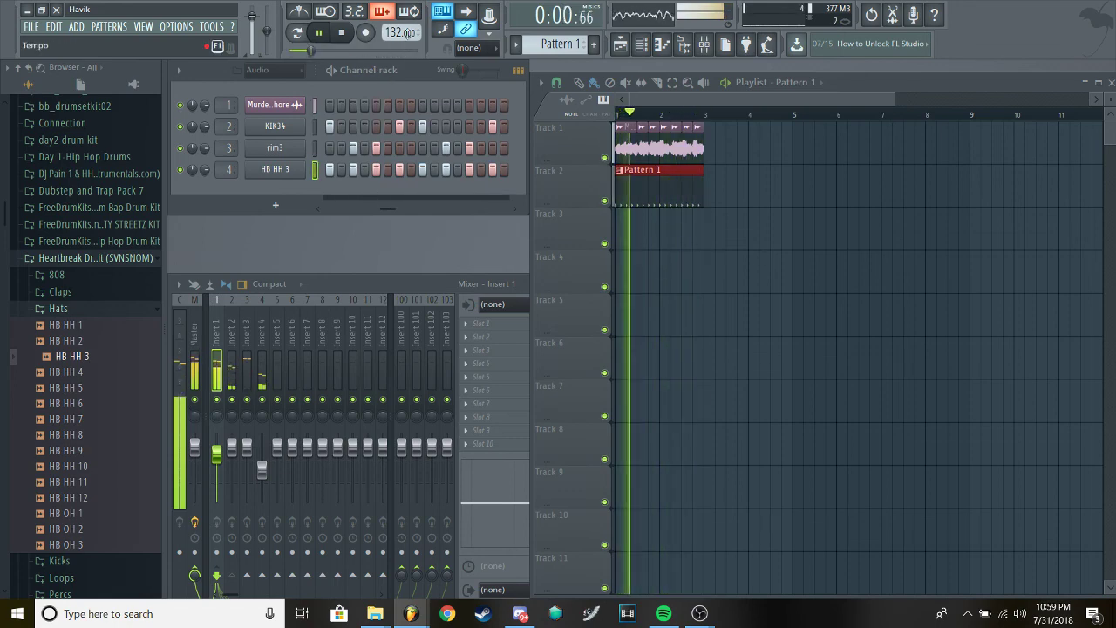
{"action": "key", "text": "space"}
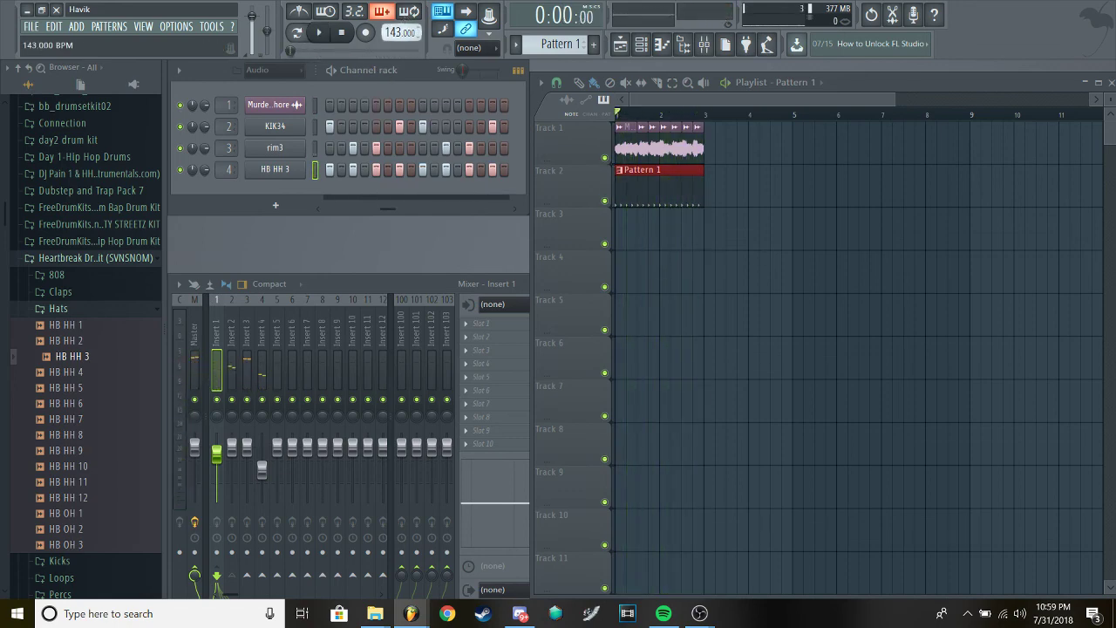
{"action": "key", "text": "space"}
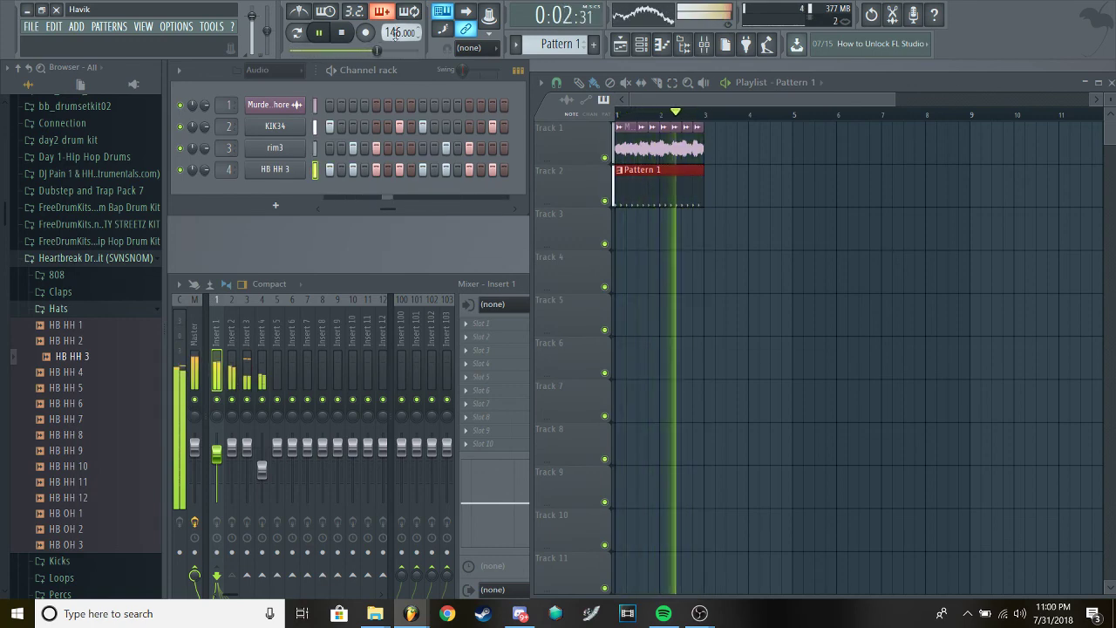
{"action": "key", "text": "ctrl+s"}
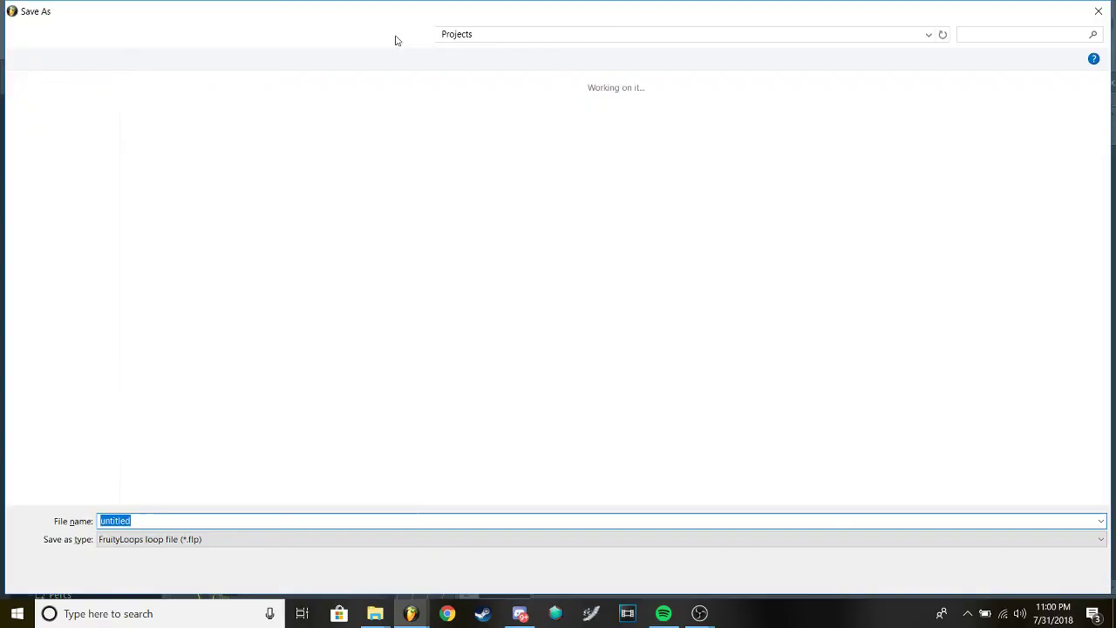
{"action": "left_click", "coordinate": [1098, 8]}
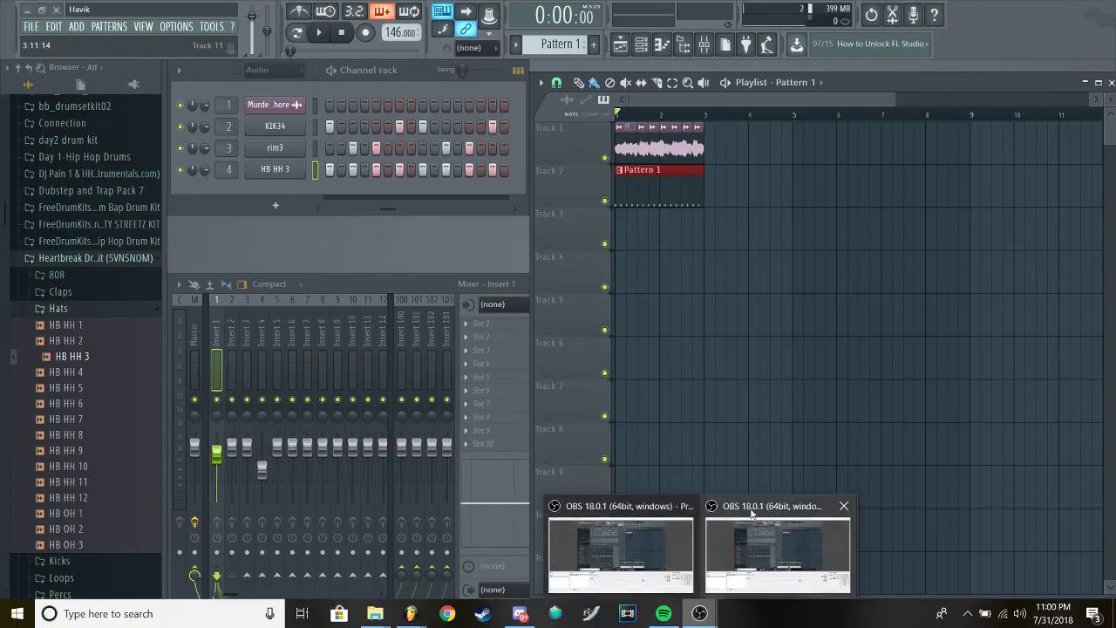